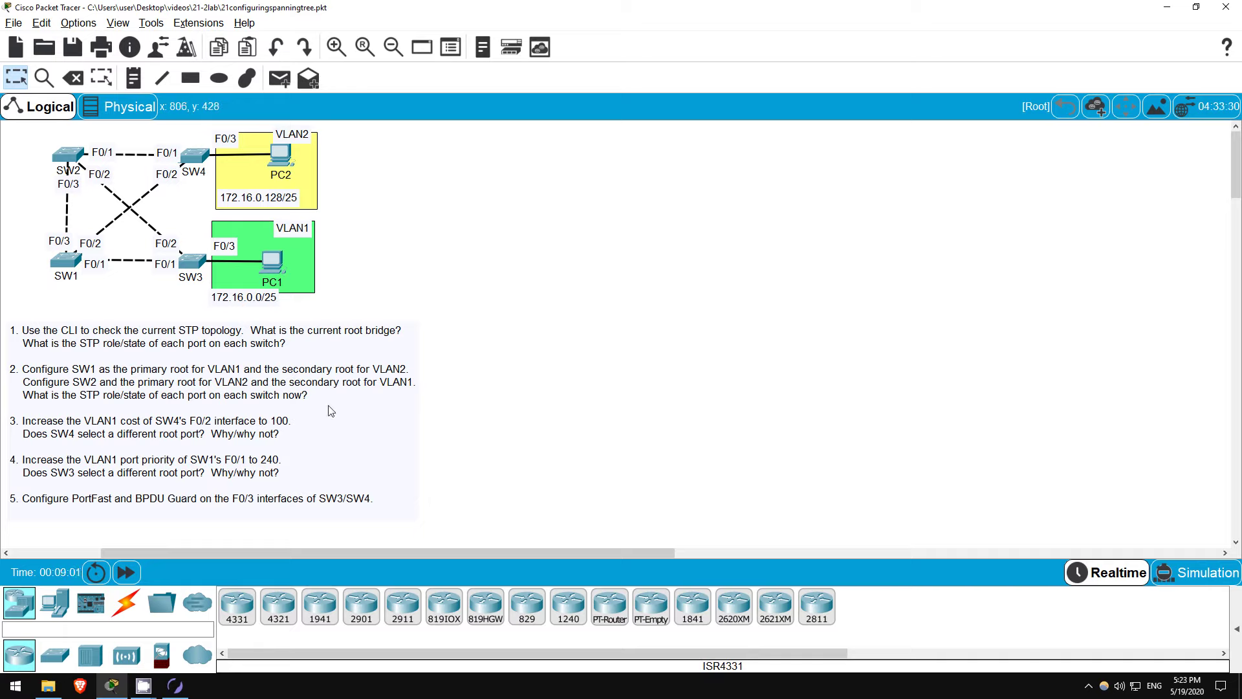
# Switch from the Packet Tracer STP lab to the Boson NetSim window
pyautogui.click(168, 687)
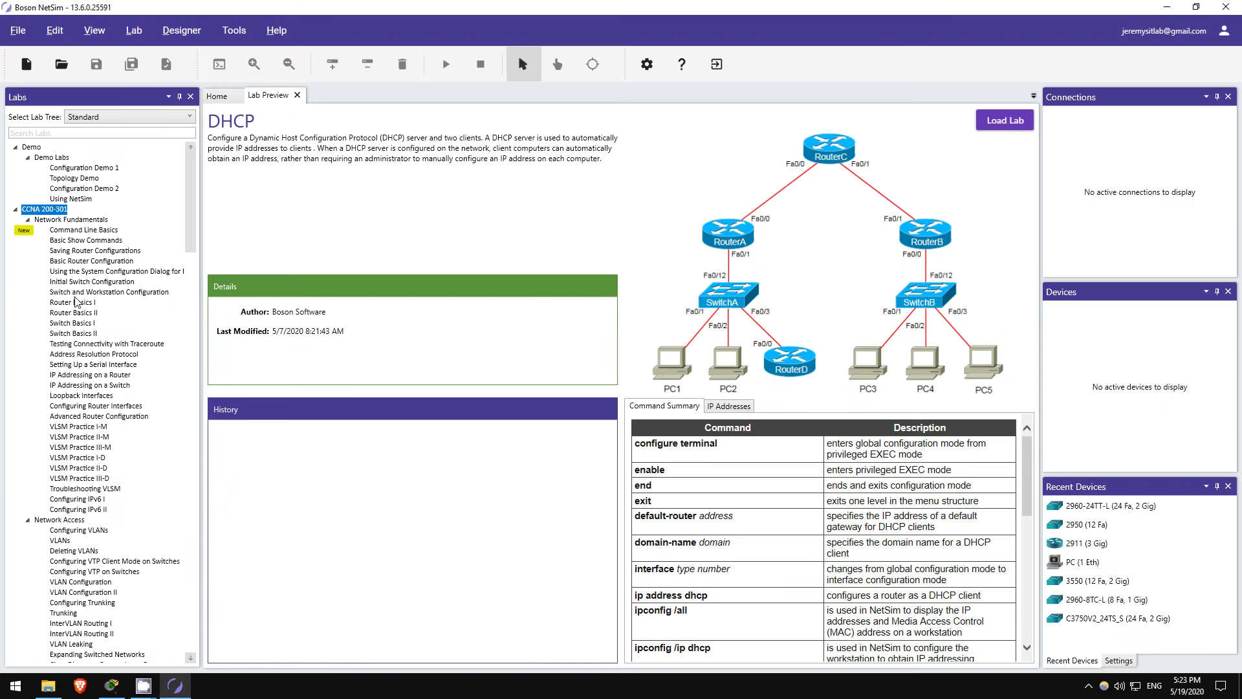
# Preview the Configuring IPv6 I, LLDP, Troubleshooting OSPF and DHCP Relay Agents II labs
pyautogui.scroll(-4, 76, 303)
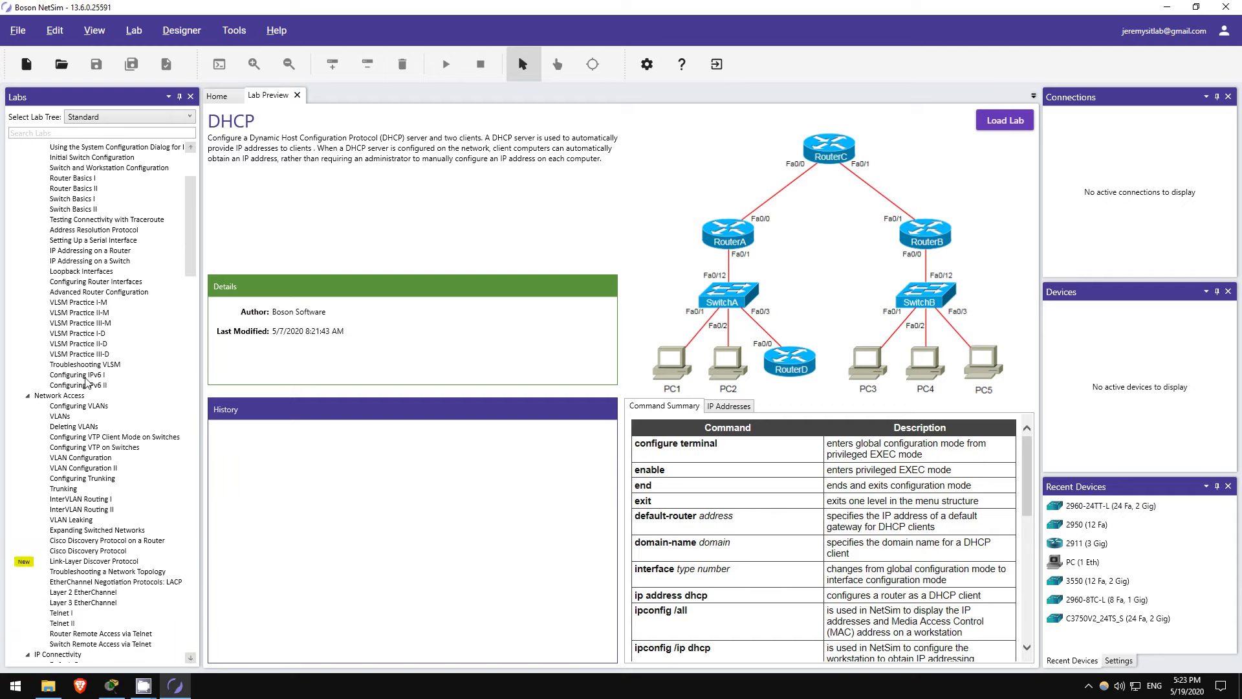
pyautogui.click(86, 378)
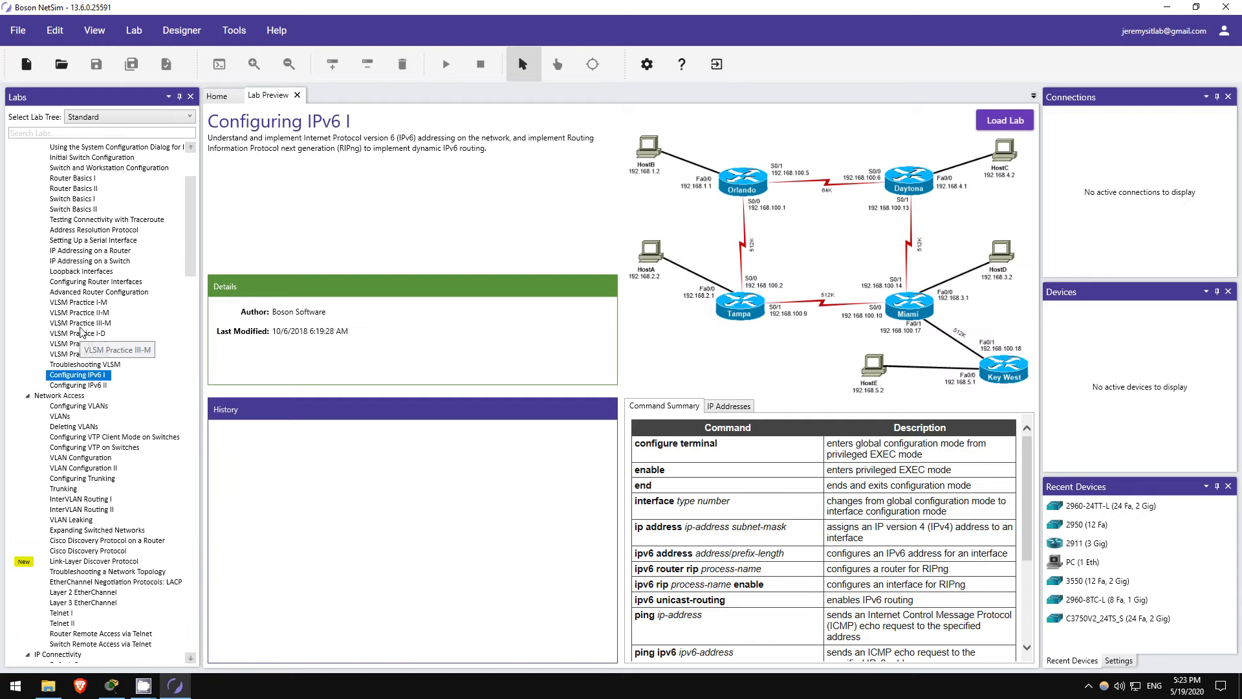
pyautogui.scroll(-4, 80, 331)
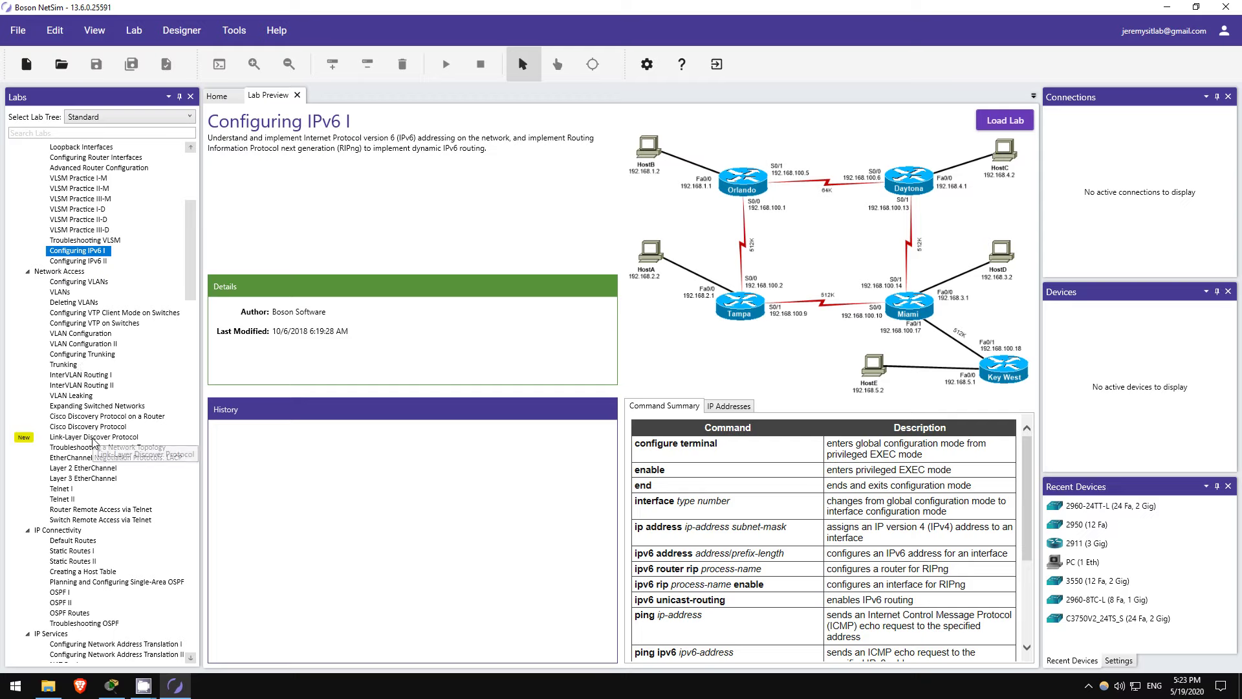
pyautogui.click(93, 439)
pyautogui.scroll(-6, 69, 414)
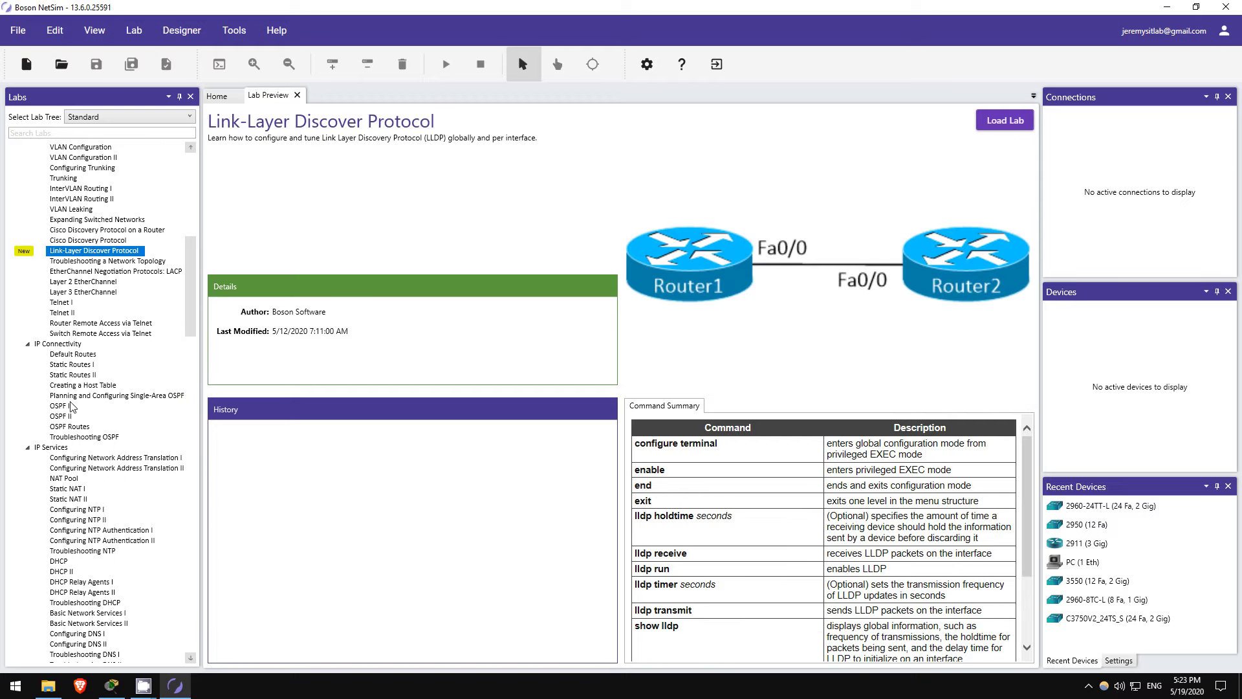
pyautogui.click(81, 437)
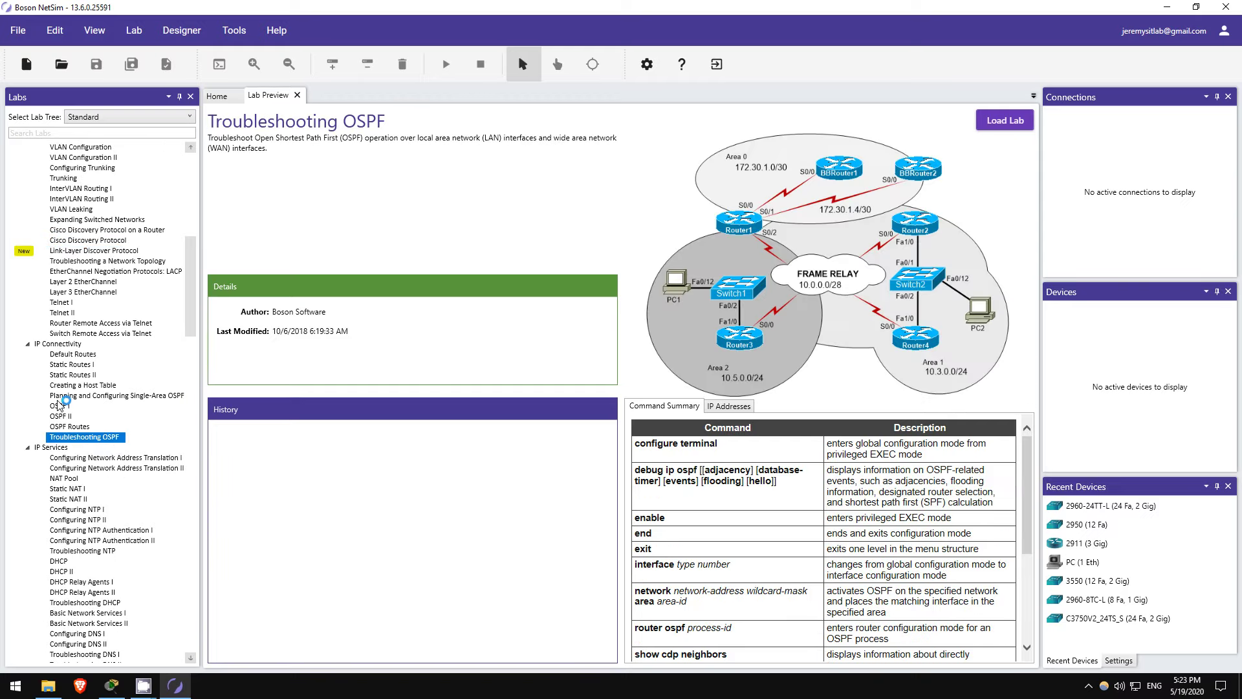
pyautogui.scroll(-5, 70, 390)
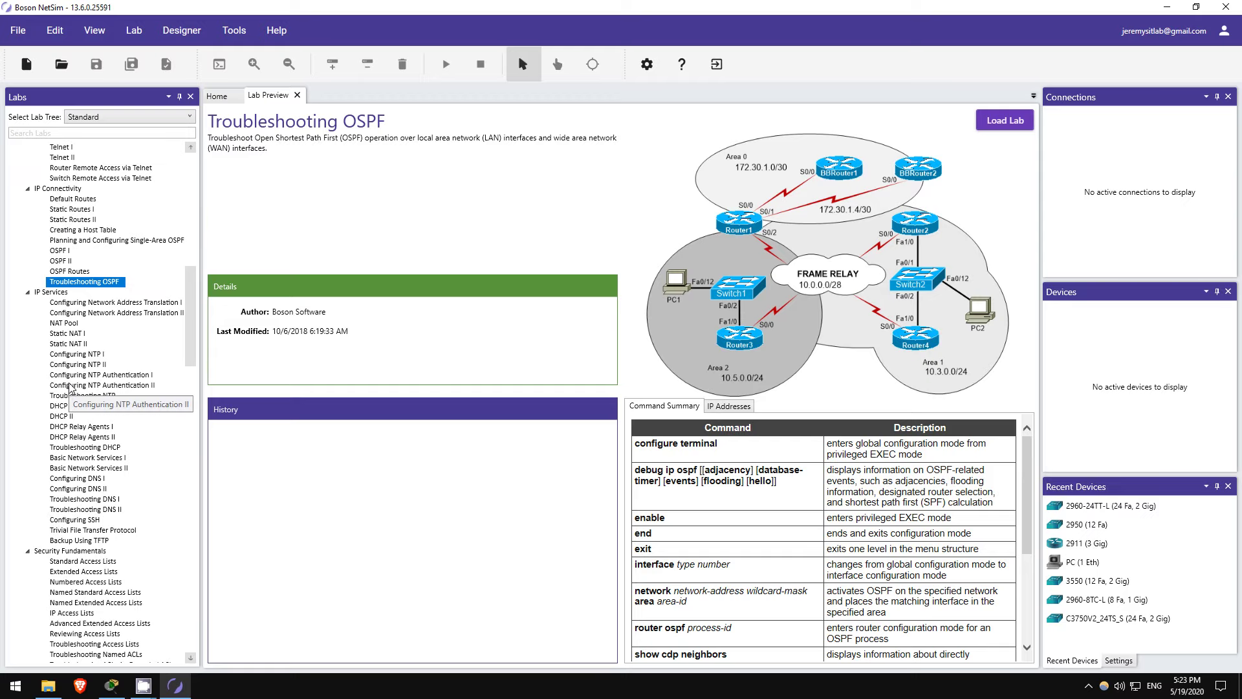
pyautogui.click(89, 438)
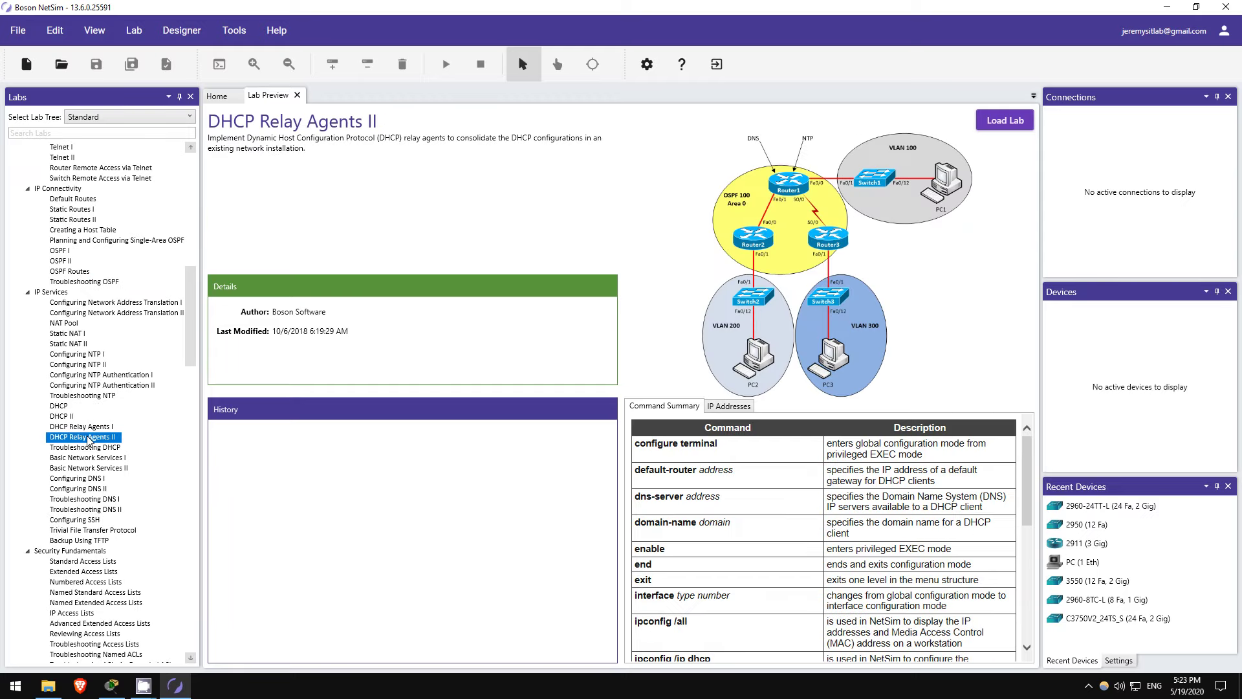
# Preview Troubleshooting Access Lists and Wireless LAN Controller, finishing on Enhancing Switch Security II
pyautogui.scroll(-6, 89, 436)
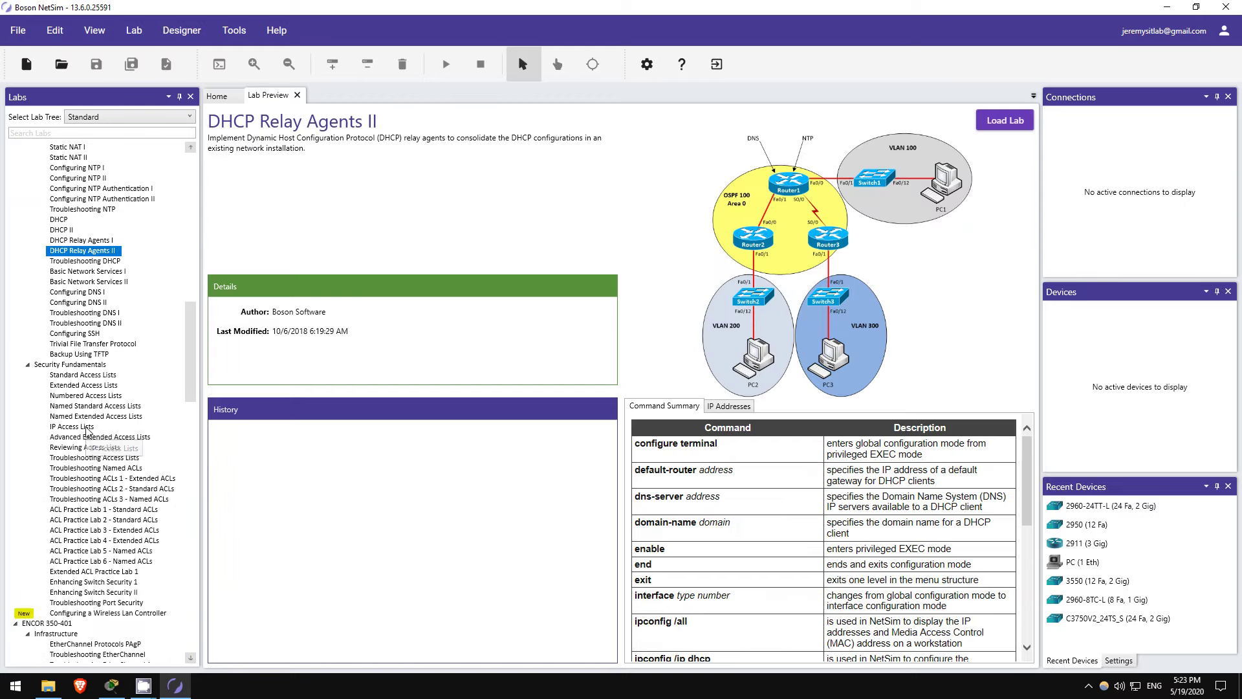
pyautogui.click(97, 457)
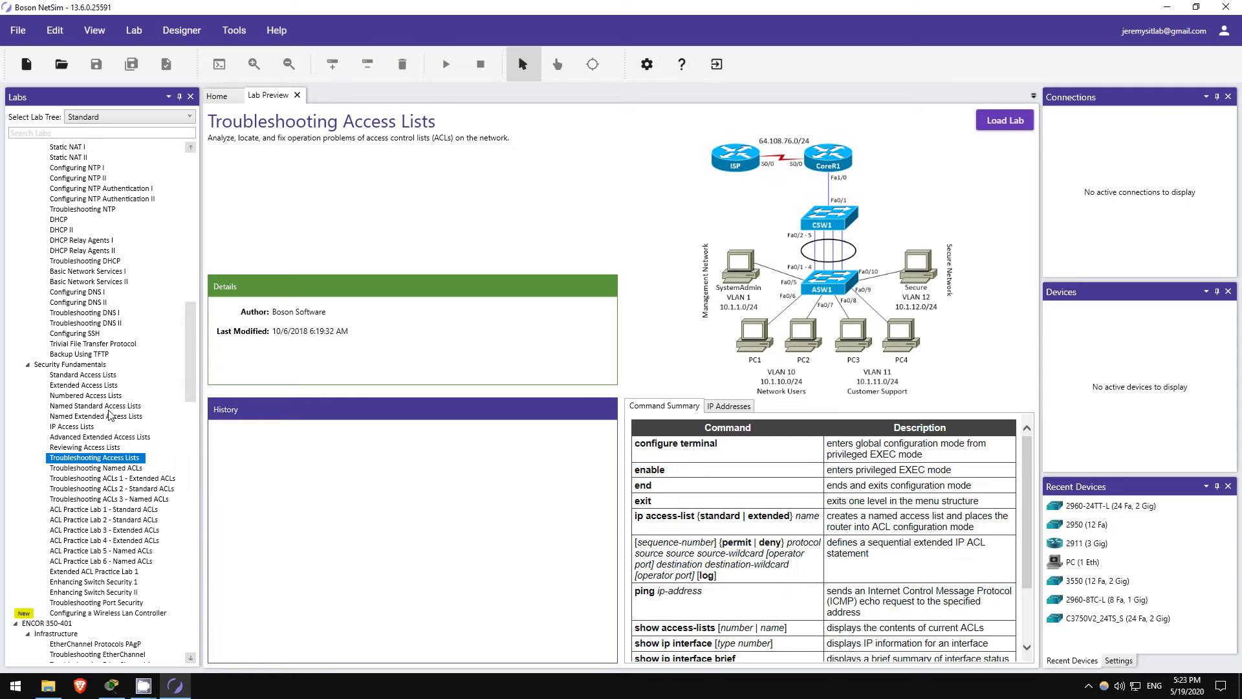
pyautogui.scroll(-2, 110, 417)
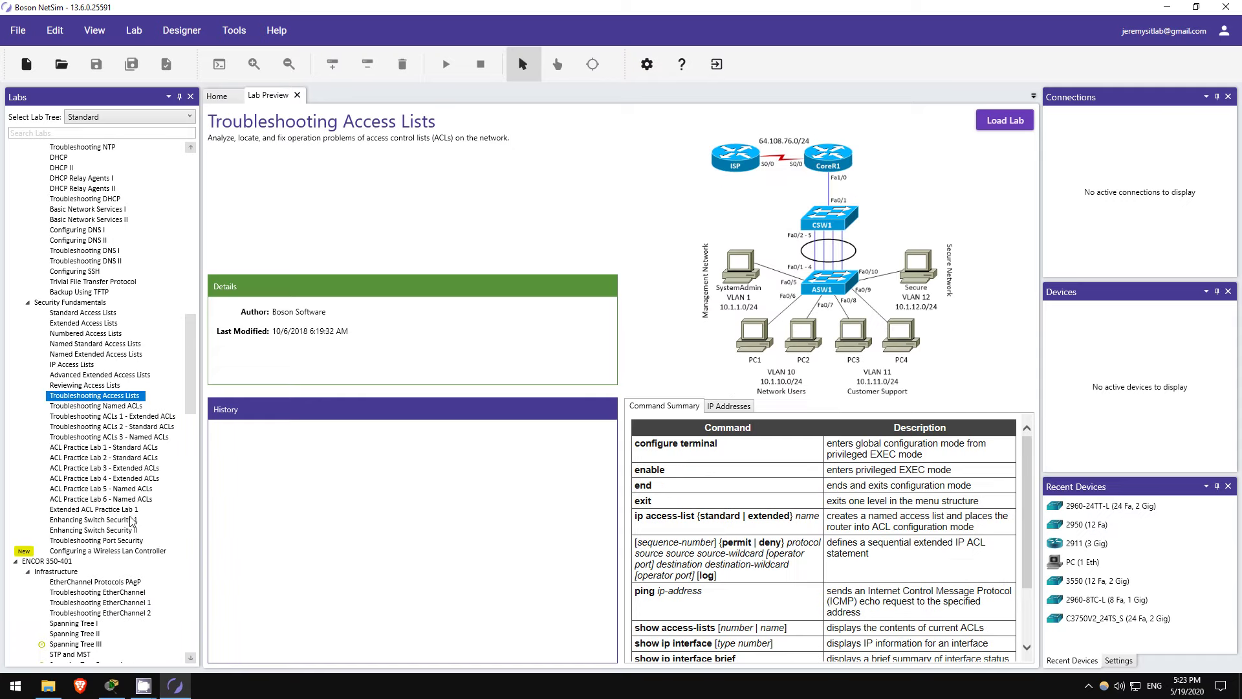
pyautogui.click(125, 551)
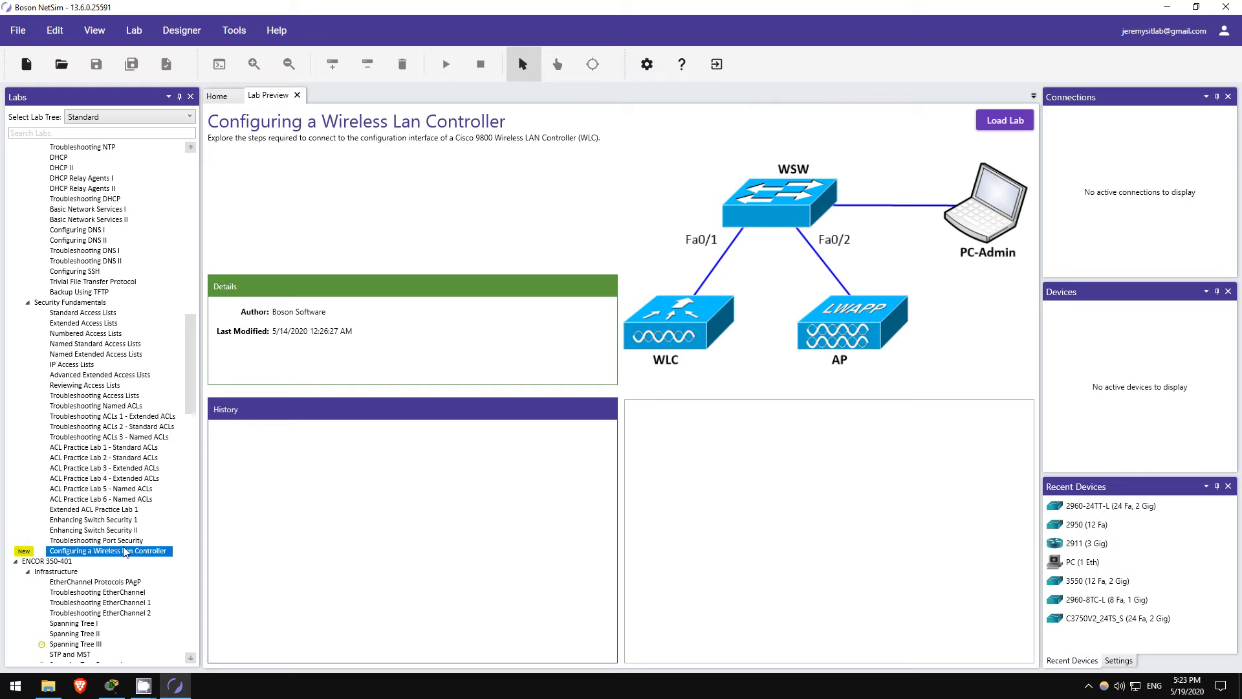
pyautogui.click(107, 530)
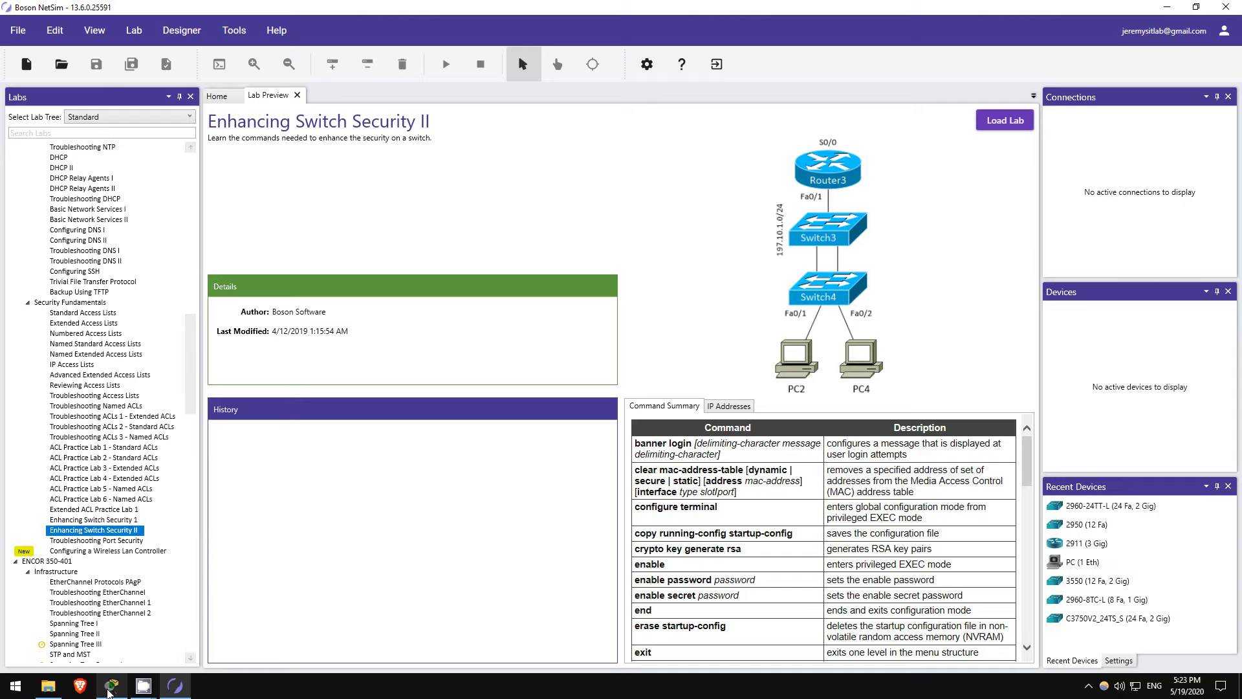
# Switch back to the Packet Tracer four-switch STP lab from the taskbar
pyautogui.moveTo(108, 689)
pyautogui.moveTo(106, 645)
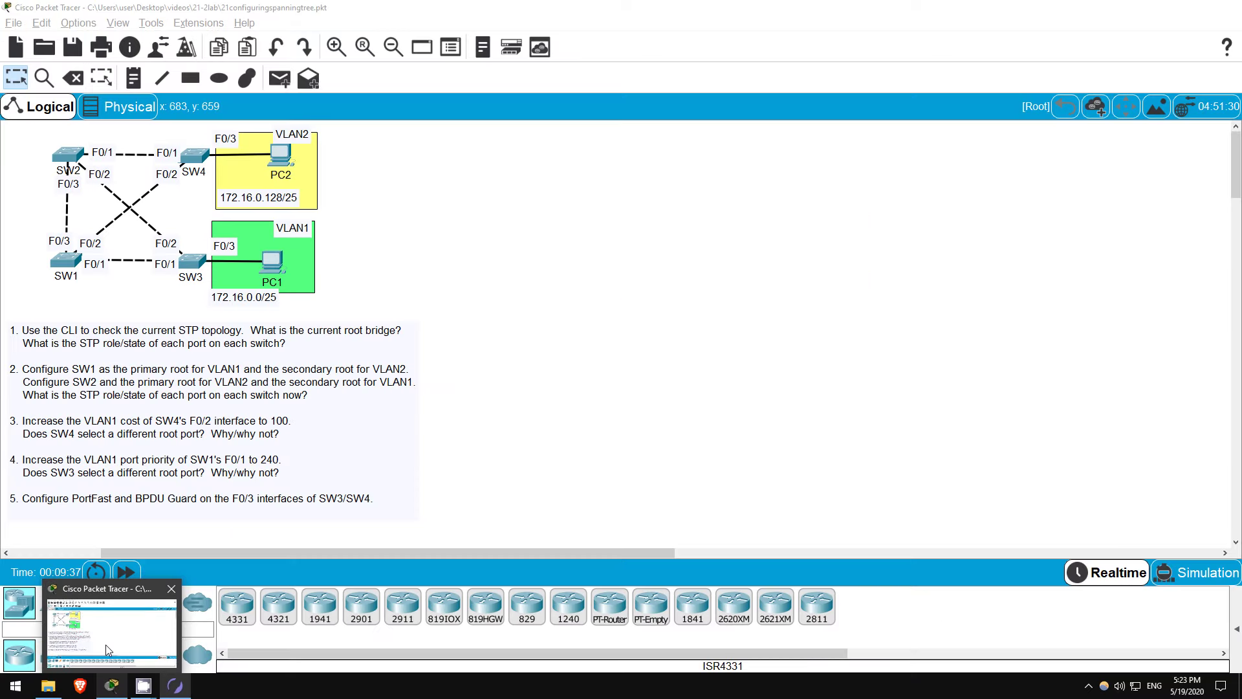
pyautogui.click(106, 644)
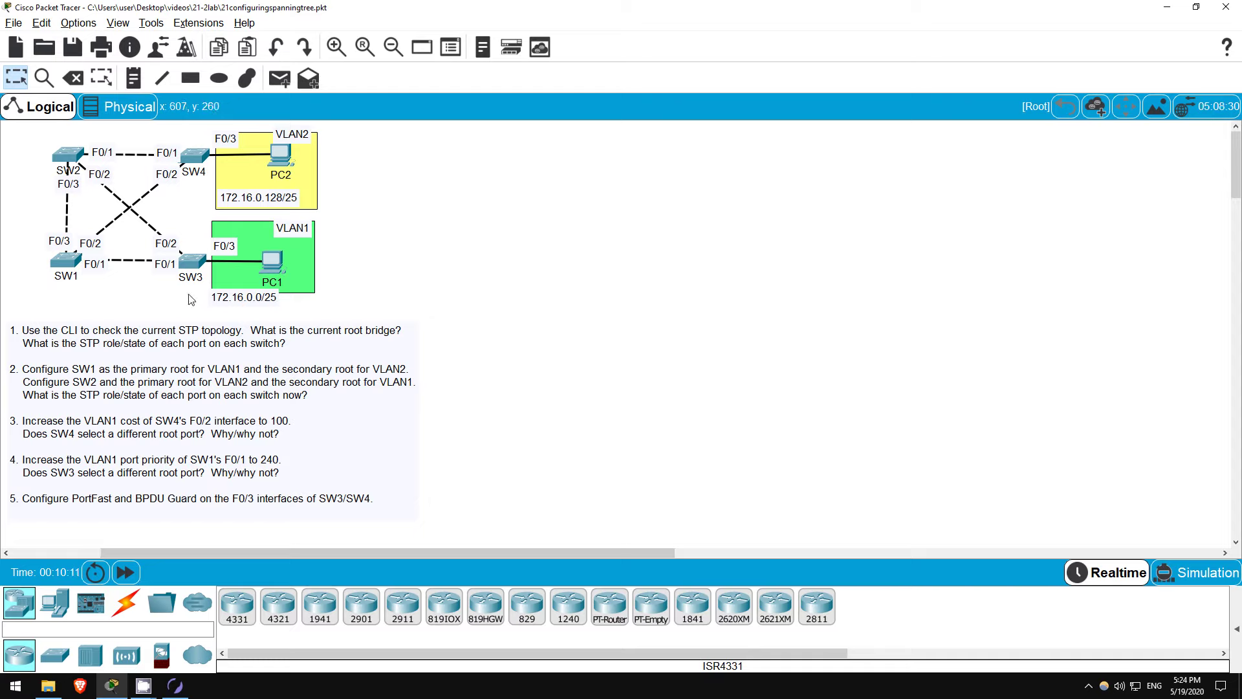
# Open and widen the SW1 and SW2 console windows, returning to SW1
pyautogui.click(84, 265)
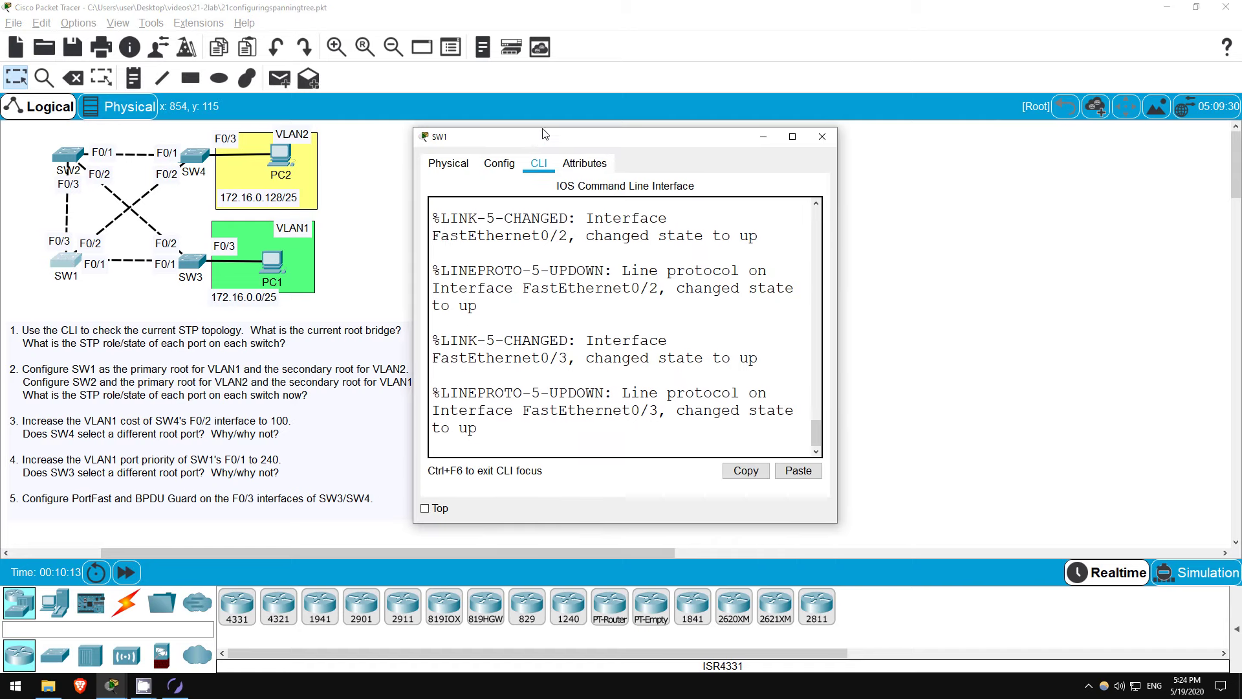
pyautogui.moveTo(852, 232); pyautogui.dragTo(1207, 247)
pyautogui.click(69, 155)
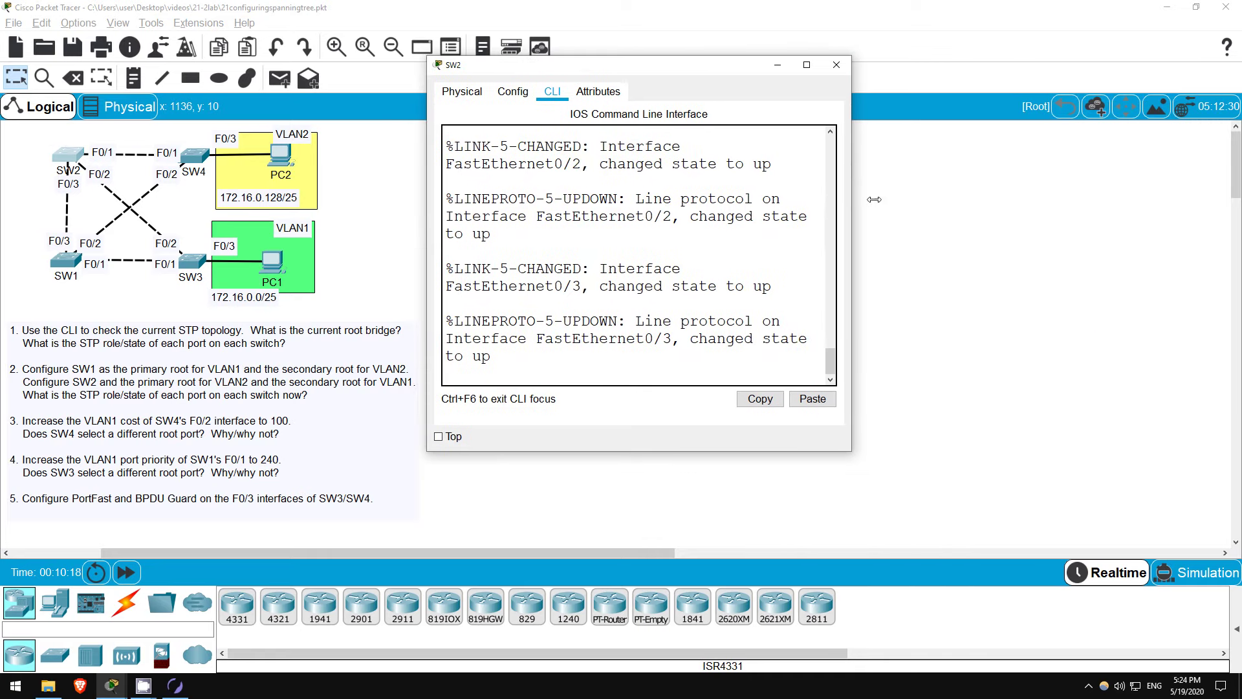
pyautogui.moveTo(851, 200); pyautogui.dragTo(1212, 214)
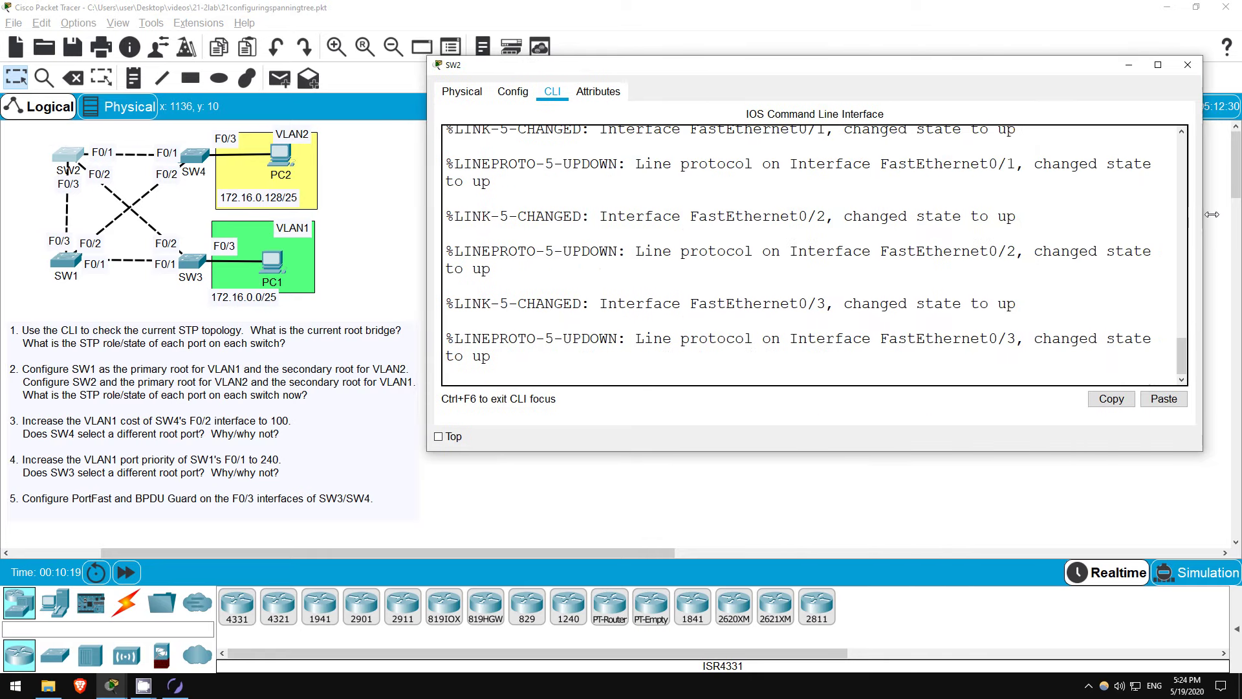
pyautogui.click(65, 260)
# On SW1, enter privileged mode and display the full show spanning-tree output
pyautogui.press('Return')
pyautogui.press('Return')
pyautogui.press('Return')
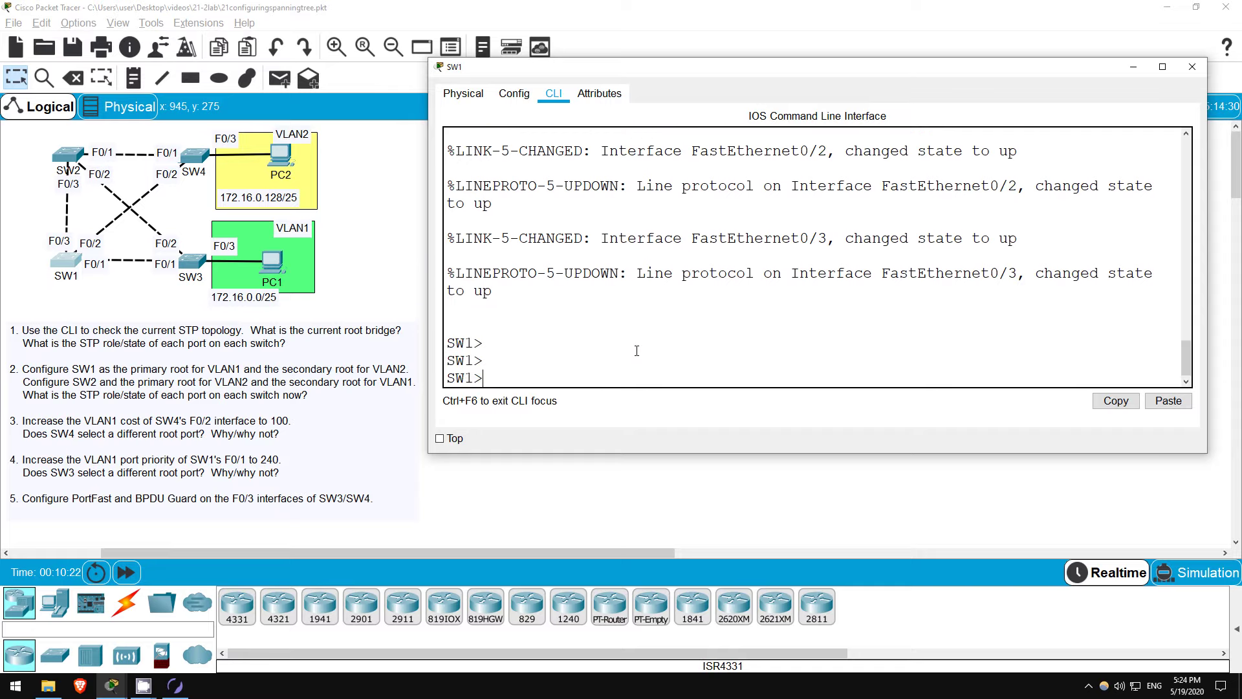
pyautogui.write('en')
pyautogui.press('Tab')
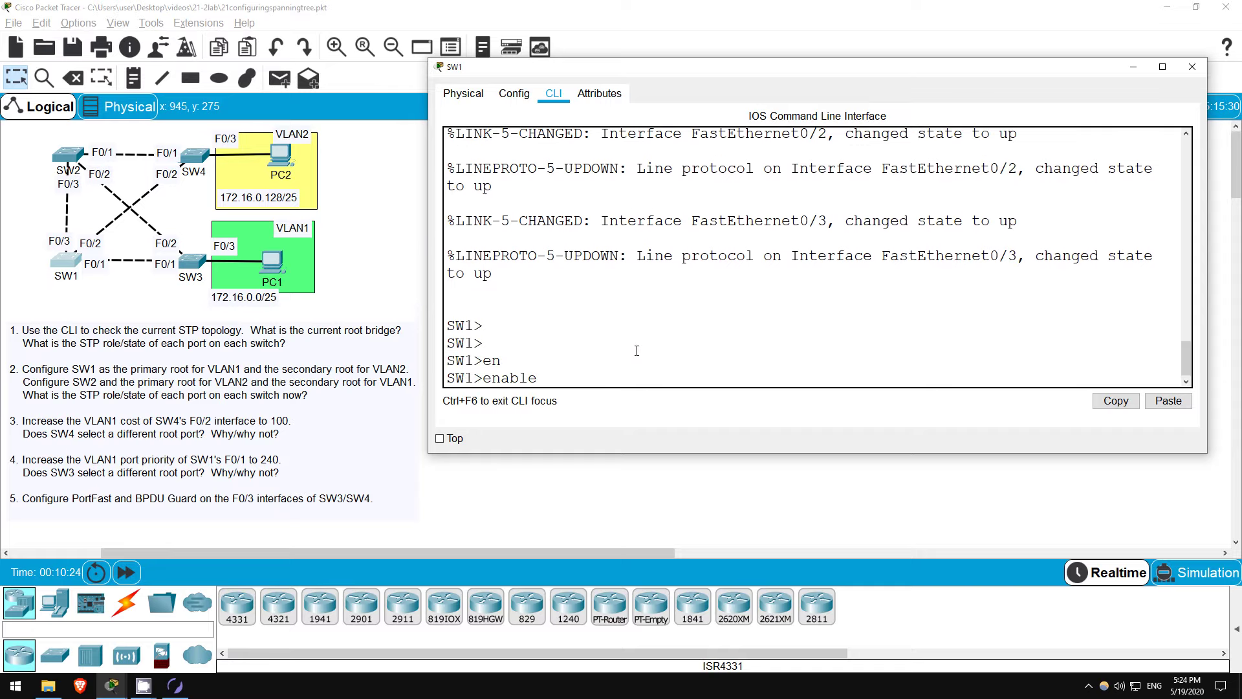
pyautogui.press('Return')
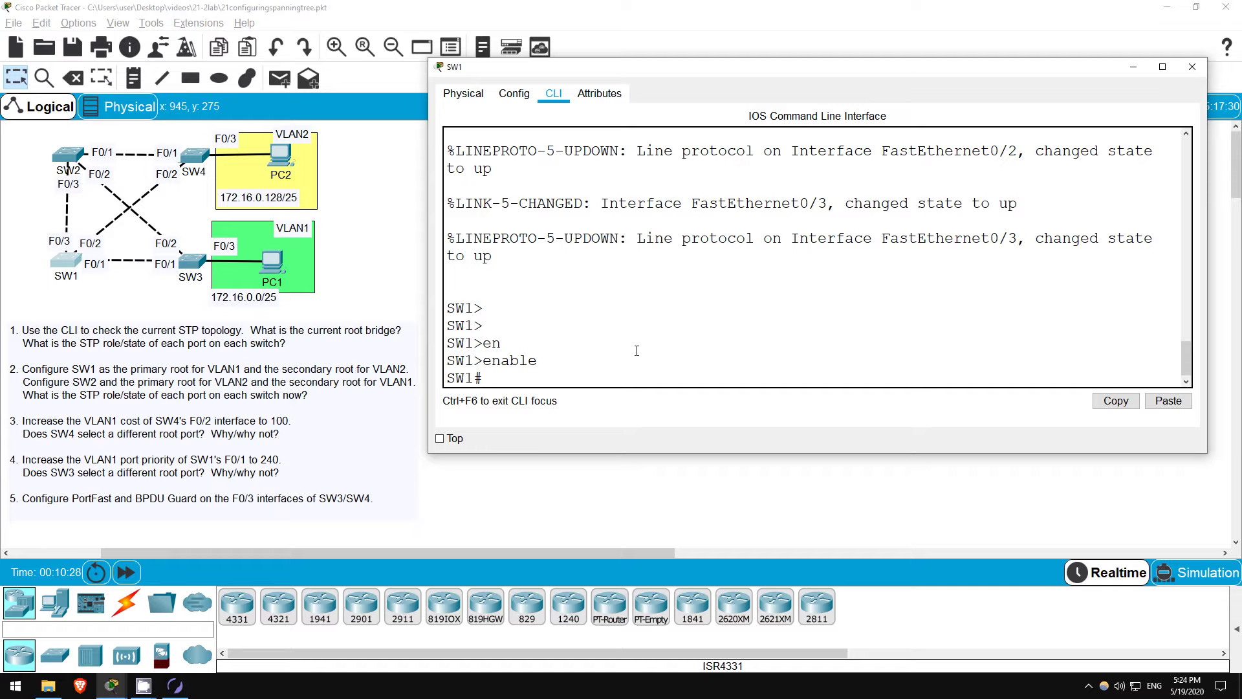
pyautogui.write('show span')
pyautogui.press('Tab')
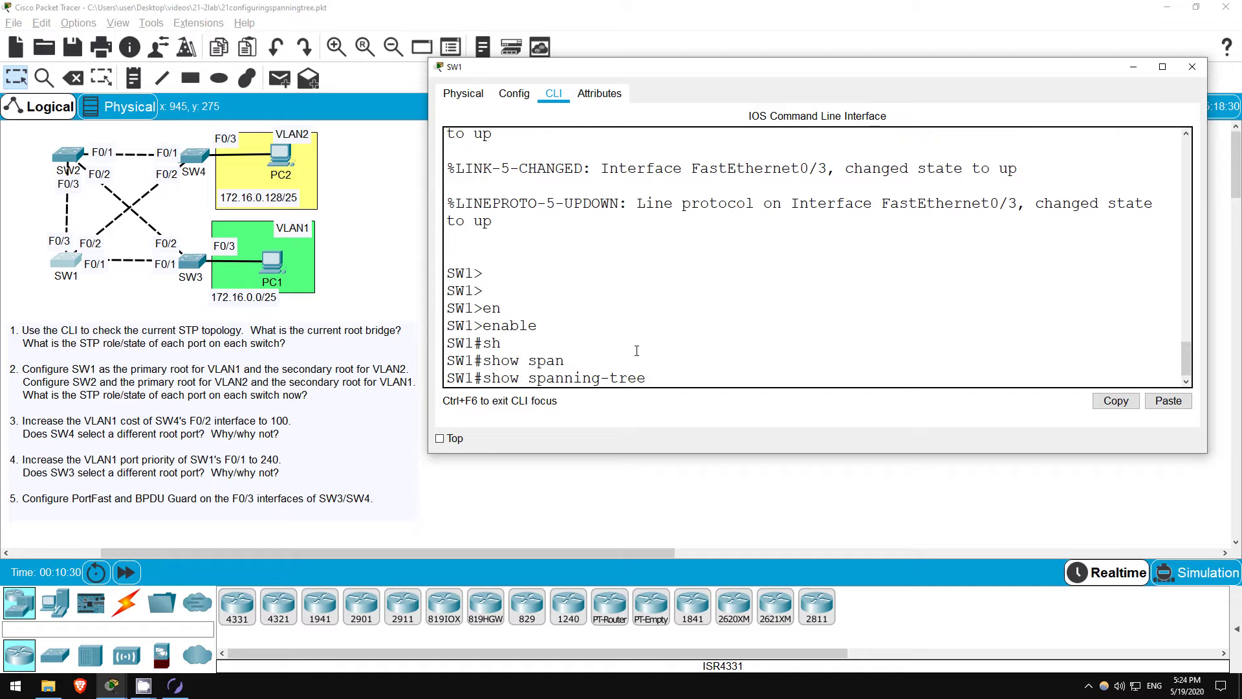
pyautogui.press('Return')
pyautogui.press('space')
# Review SW1's VLAN0002 section and Fa0/3's root forwarding row
pyautogui.scroll(8, 524, 310)
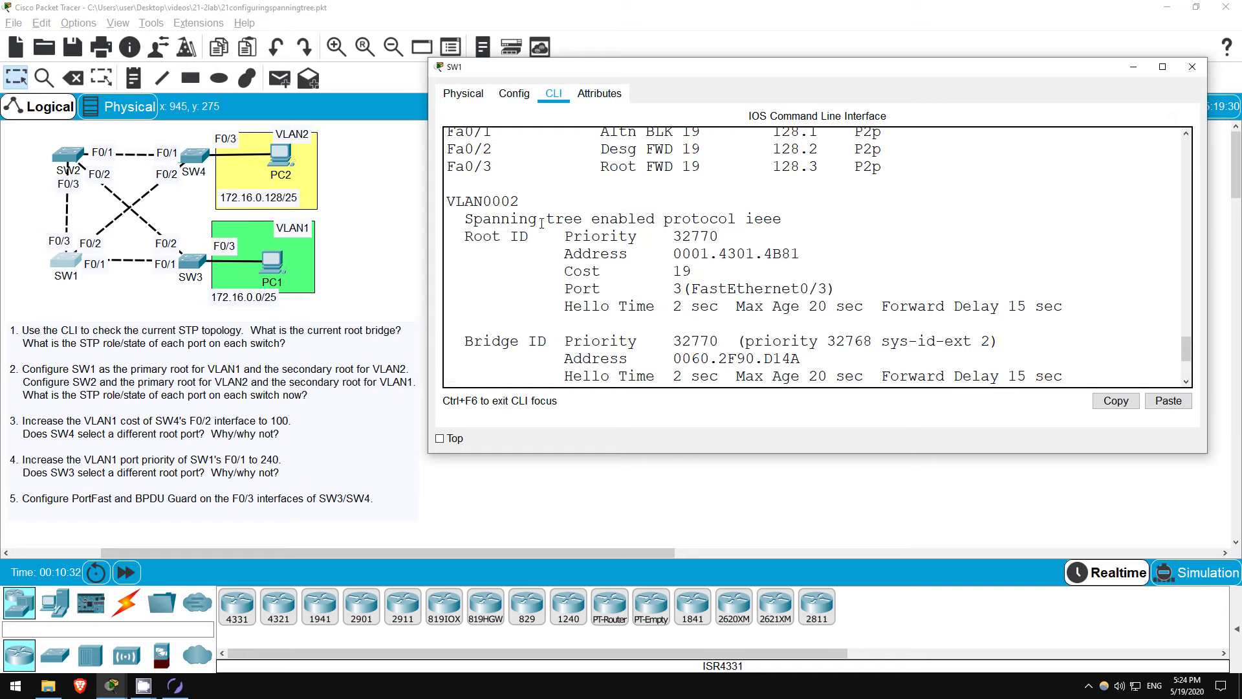
pyautogui.scroll(-3, 518, 246)
pyautogui.moveTo(520, 356); pyautogui.dragTo(465, 356)
pyautogui.moveTo(601, 327); pyautogui.dragTo(605, 340)
pyautogui.click(605, 349)
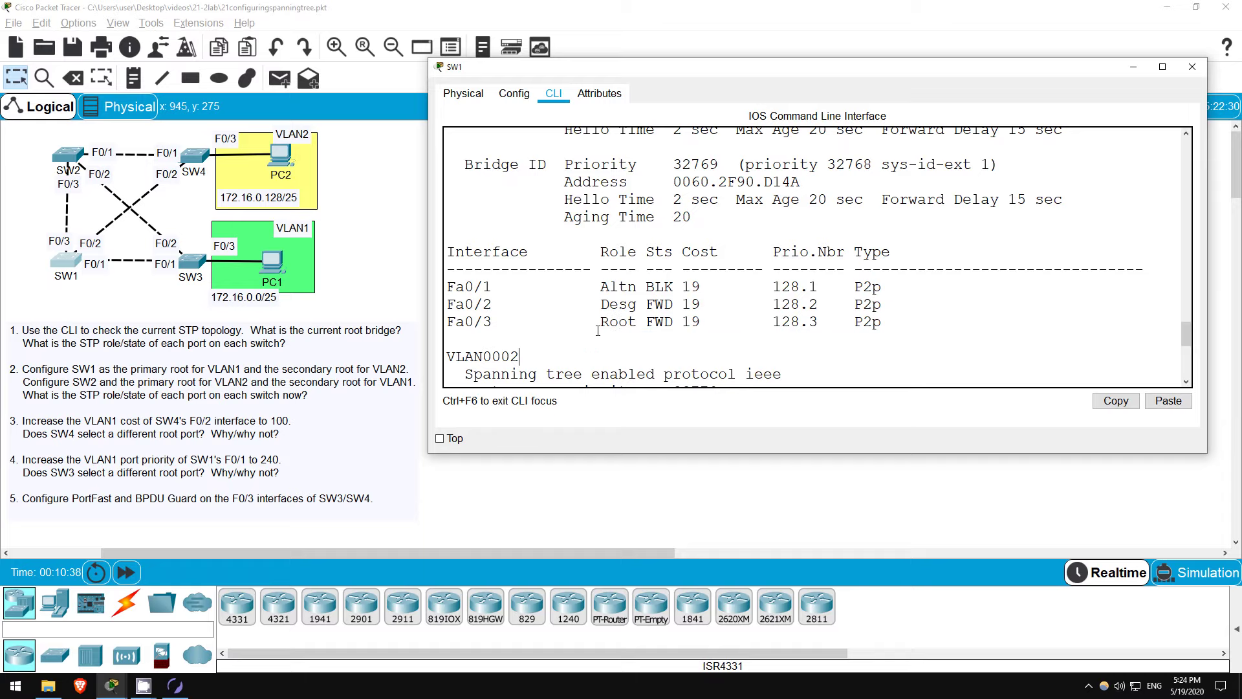
pyautogui.scroll(2, 565, 321)
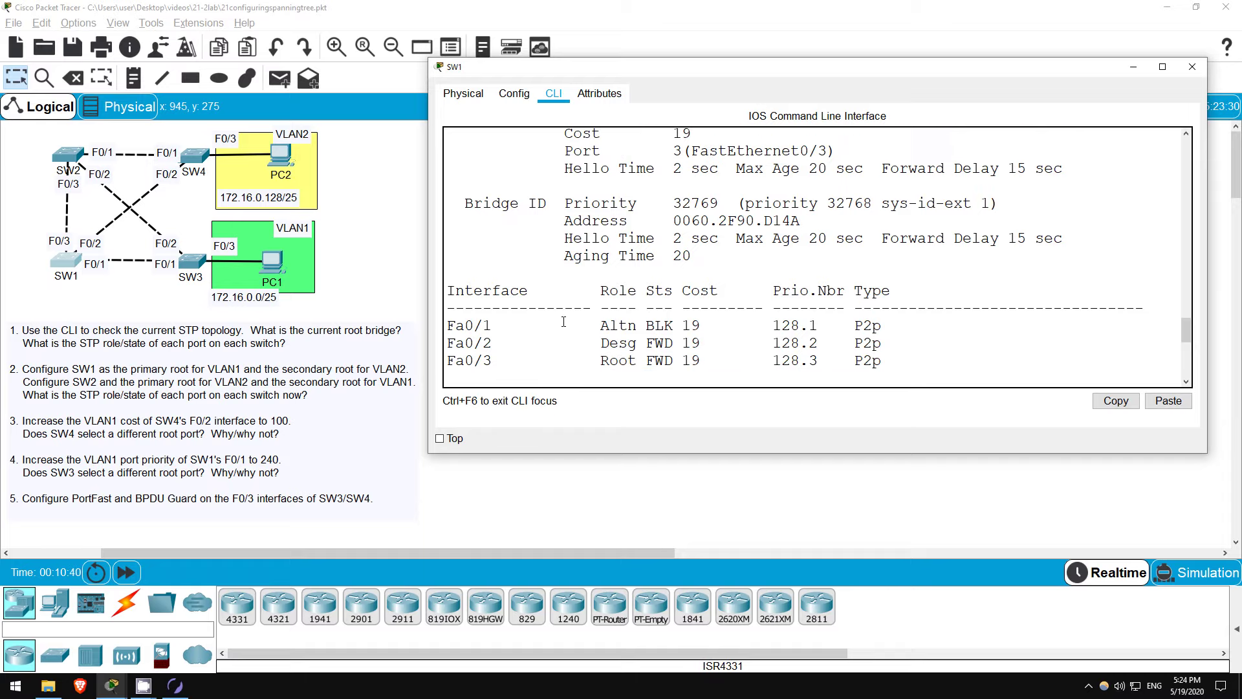
pyautogui.scroll(-1, 565, 320)
pyautogui.scroll(2, 575, 327)
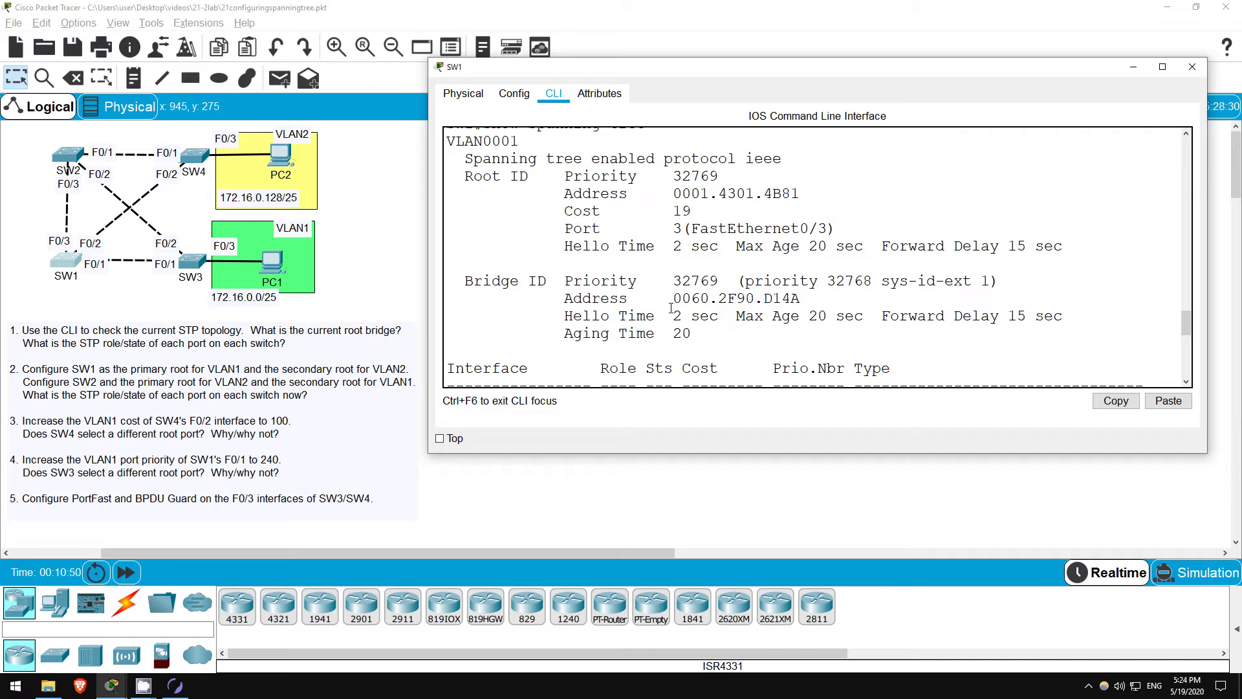
# Compare the root bridge address with SW1's own address and note Fa0/3's Root role
pyautogui.moveTo(673, 193); pyautogui.dragTo(764, 194)
pyautogui.moveTo(671, 298); pyautogui.dragTo(772, 298)
pyautogui.click(760, 304)
pyautogui.moveTo(740, 453); pyautogui.dragTo(748, 574)
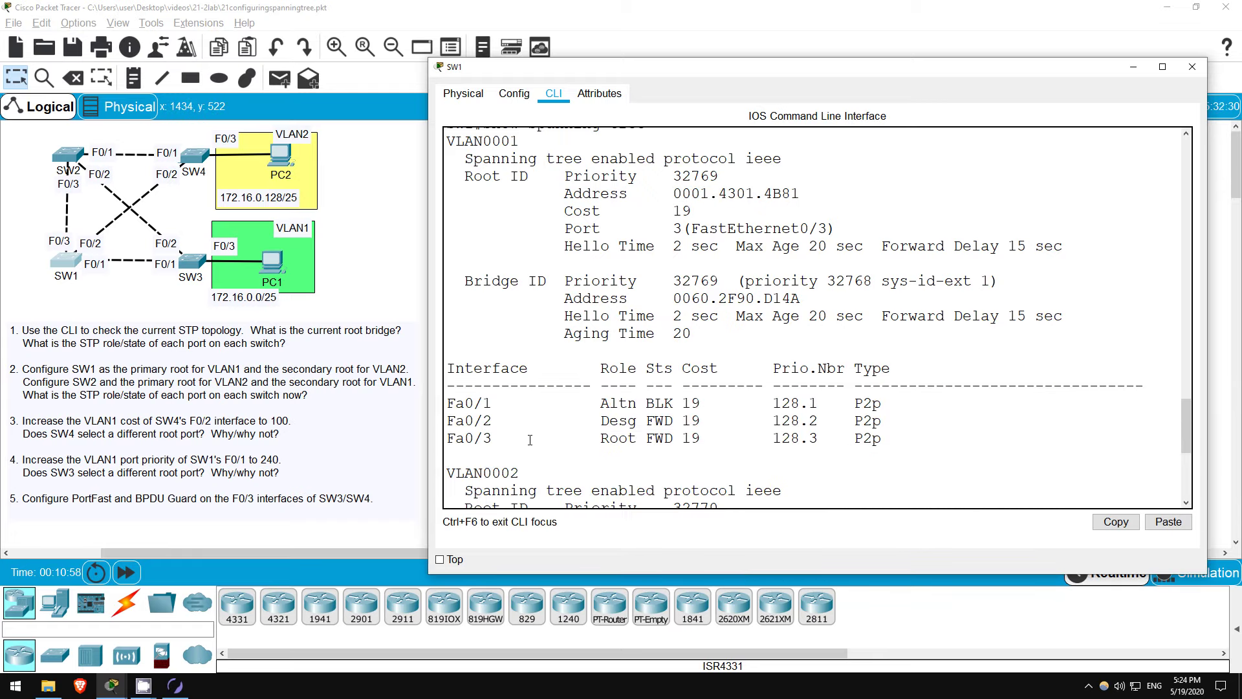
pyautogui.moveTo(599, 438); pyautogui.dragTo(639, 437)
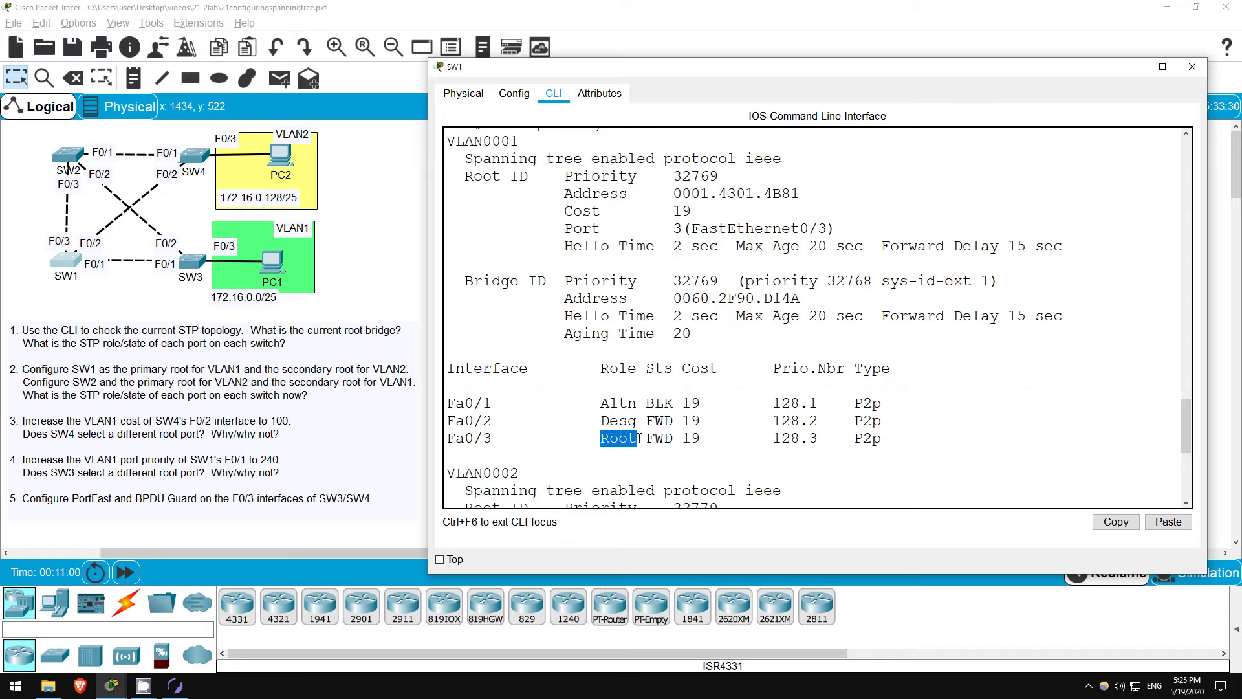
pyautogui.click(627, 440)
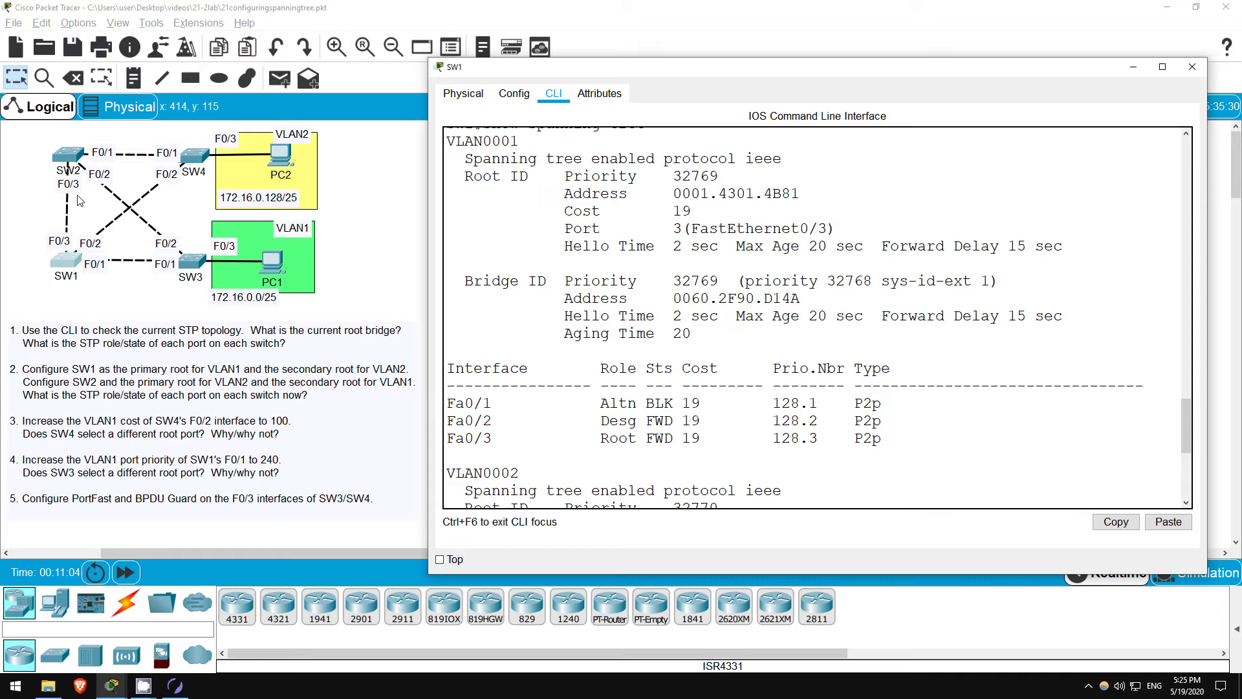
# Open and enlarge SW2's console, then run enable and show spanning-tree
pyautogui.click(73, 159)
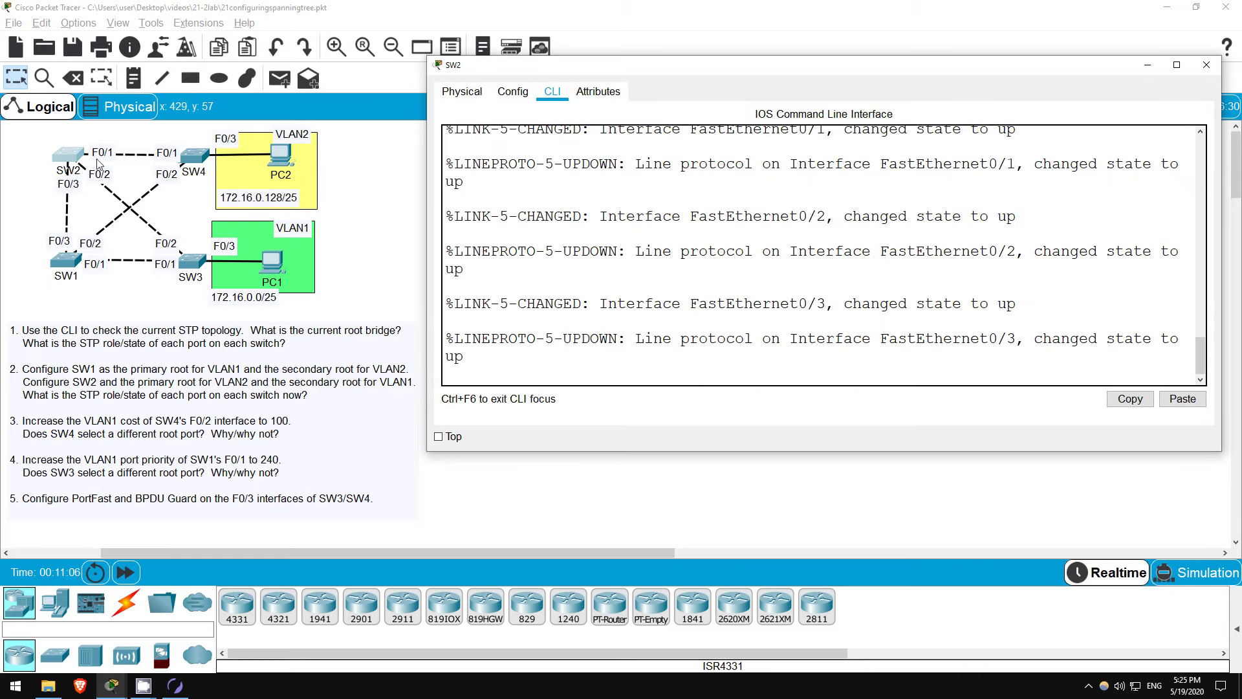
pyautogui.moveTo(638, 452); pyautogui.dragTo(641, 591)
pyautogui.press('Return')
pyautogui.press('Return')
pyautogui.press('Return')
pyautogui.write('en')
pyautogui.press('Tab')
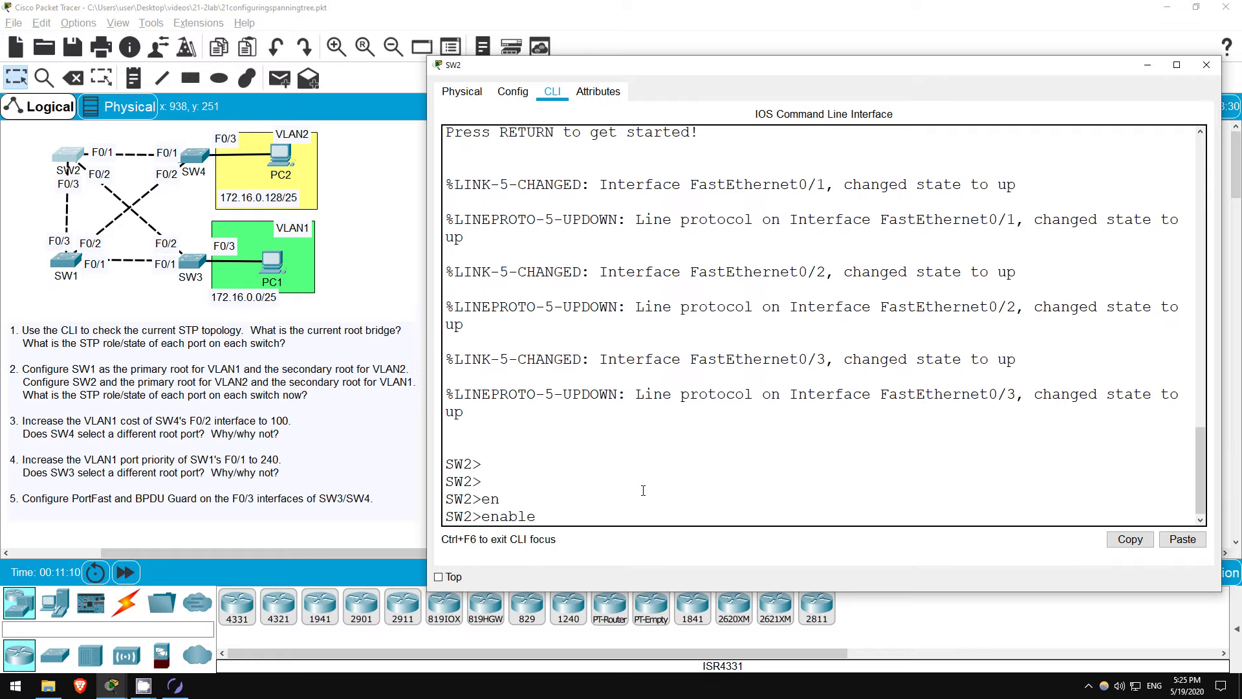
pyautogui.press('Return')
pyautogui.write('sh')
pyautogui.press('Tab')
pyautogui.write('s')
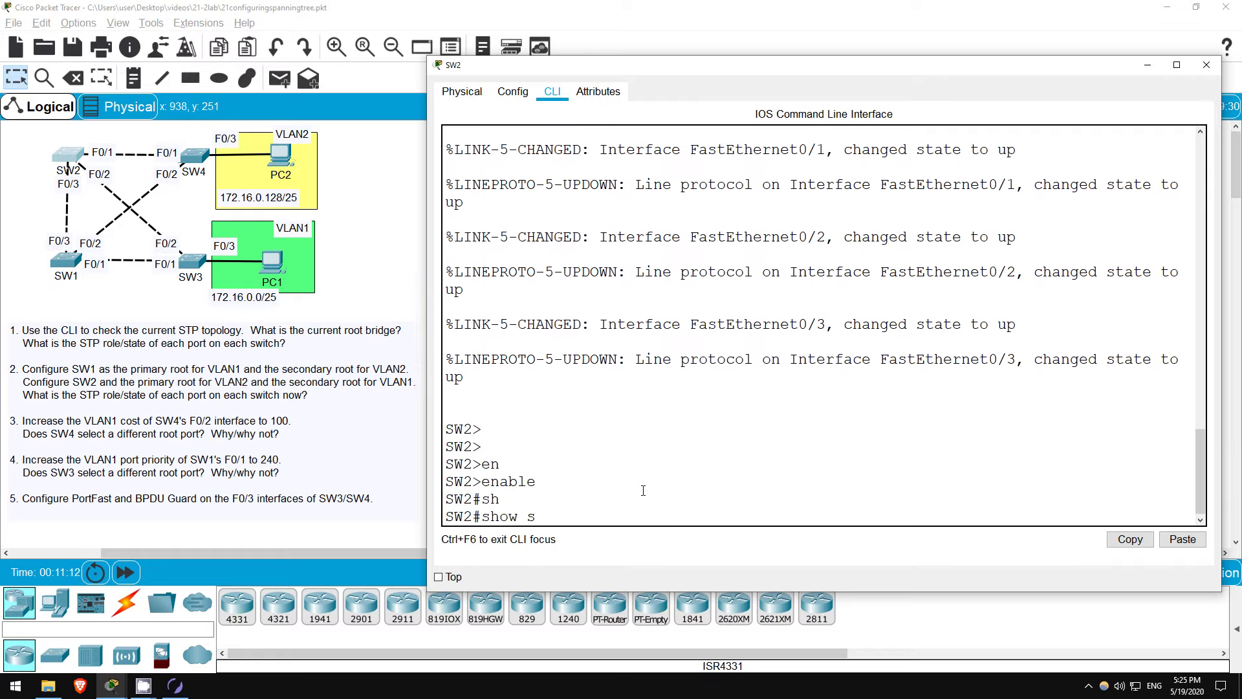
pyautogui.write('pan')
pyautogui.press('Tab')
pyautogui.press('Return')
pyautogui.press('space')
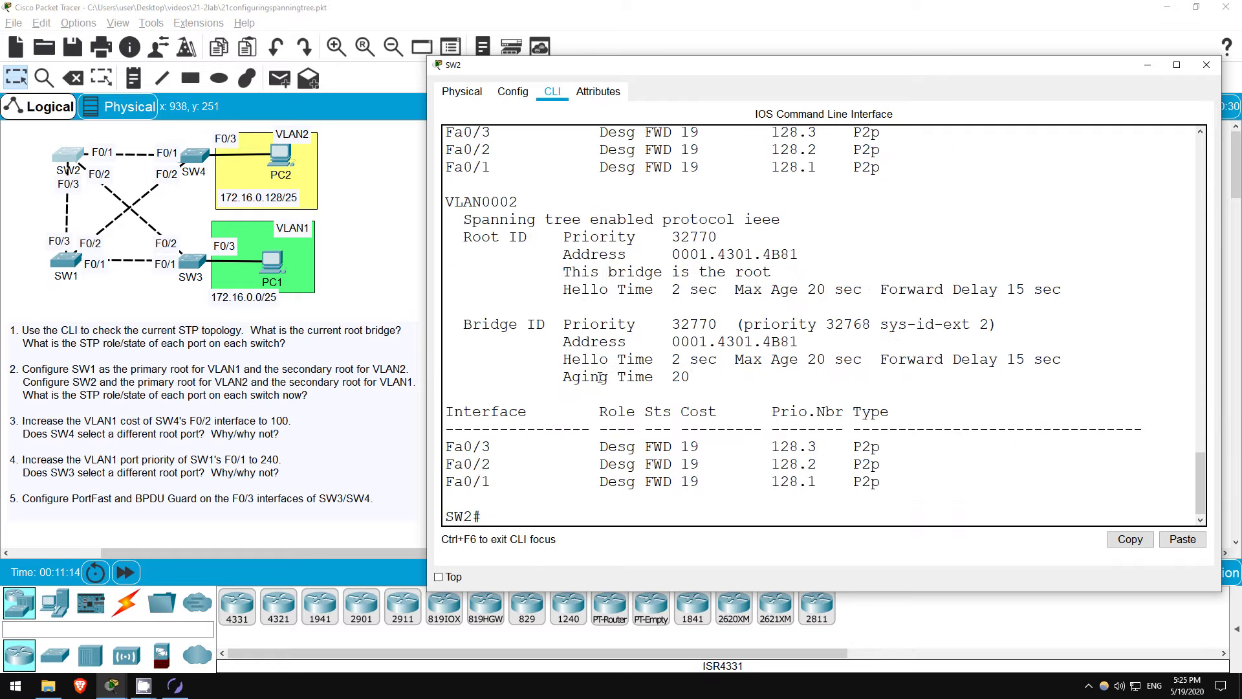
# Review SW2's output: it is the root, with all ports designated in VLAN1 and VLAN0002
pyautogui.scroll(7, 643, 491)
pyautogui.scroll(-1, 606, 369)
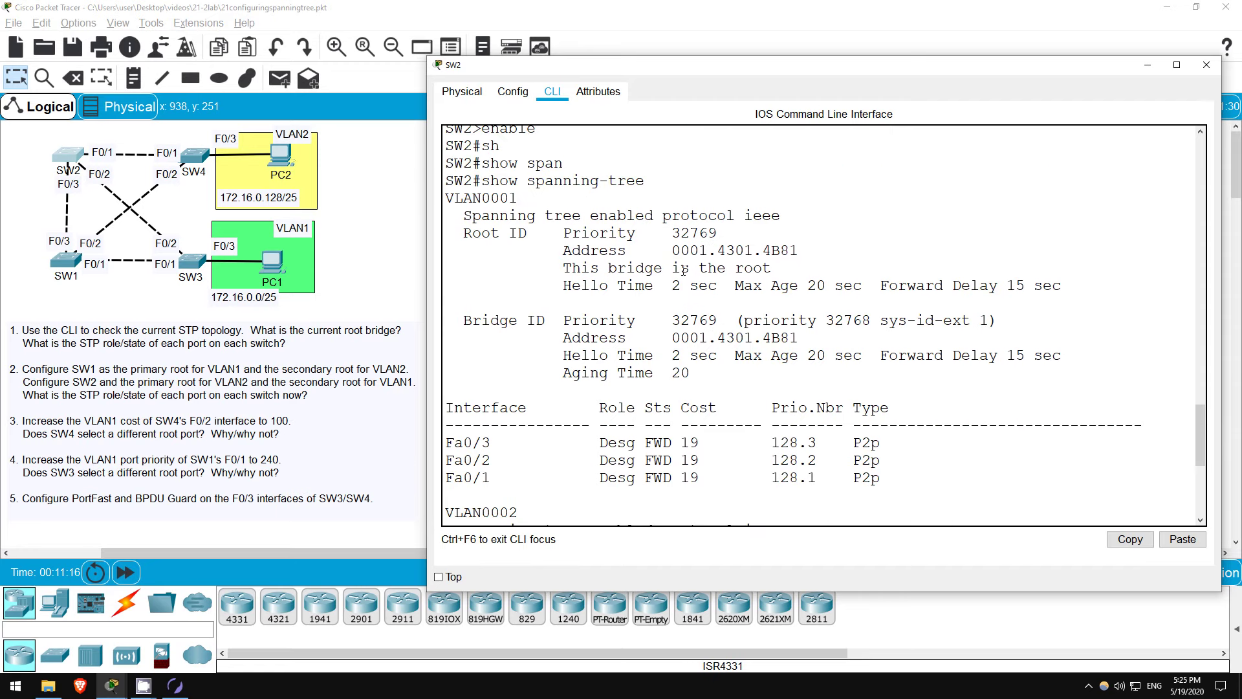
pyautogui.moveTo(563, 266); pyautogui.dragTo(771, 278)
pyautogui.click(771, 274)
pyautogui.scroll(-2, 607, 388)
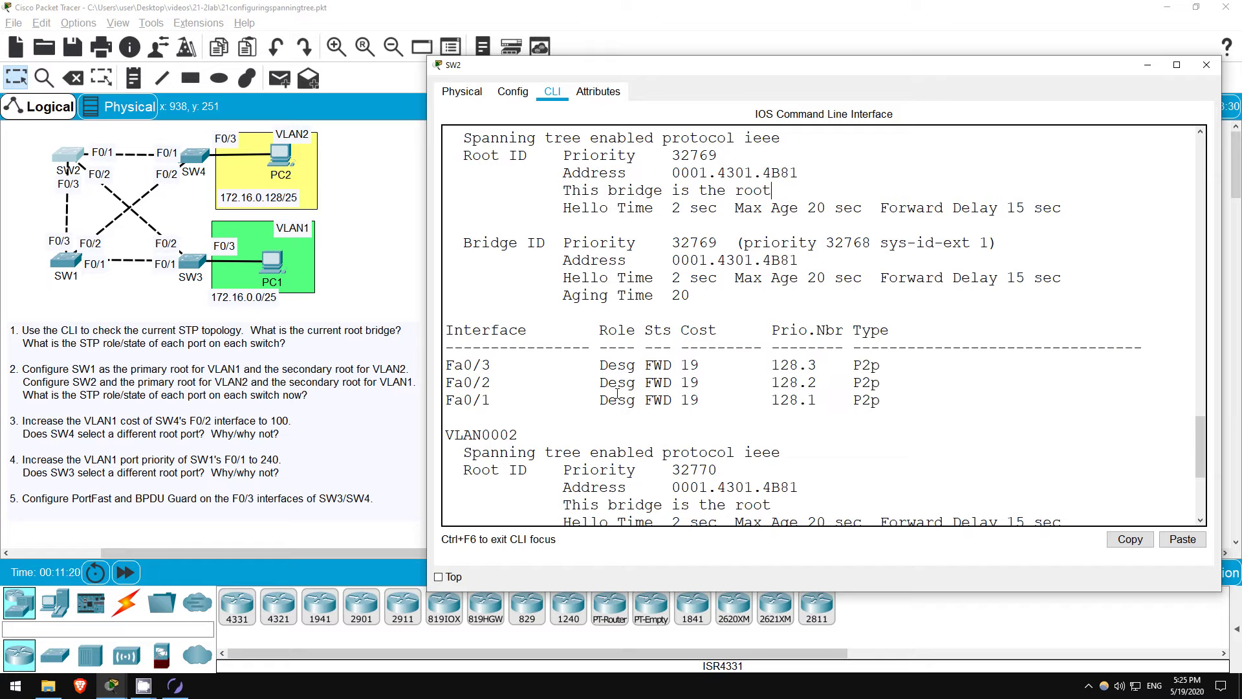
pyautogui.moveTo(600, 364); pyautogui.dragTo(644, 406)
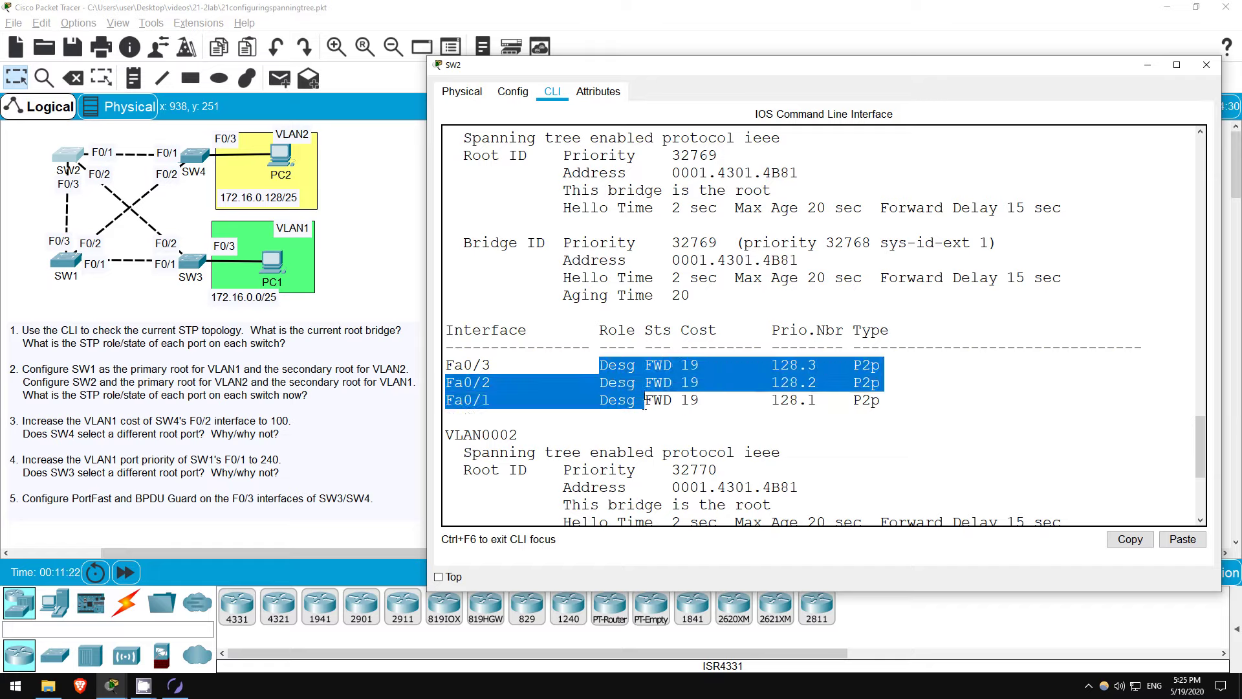
pyautogui.click(636, 400)
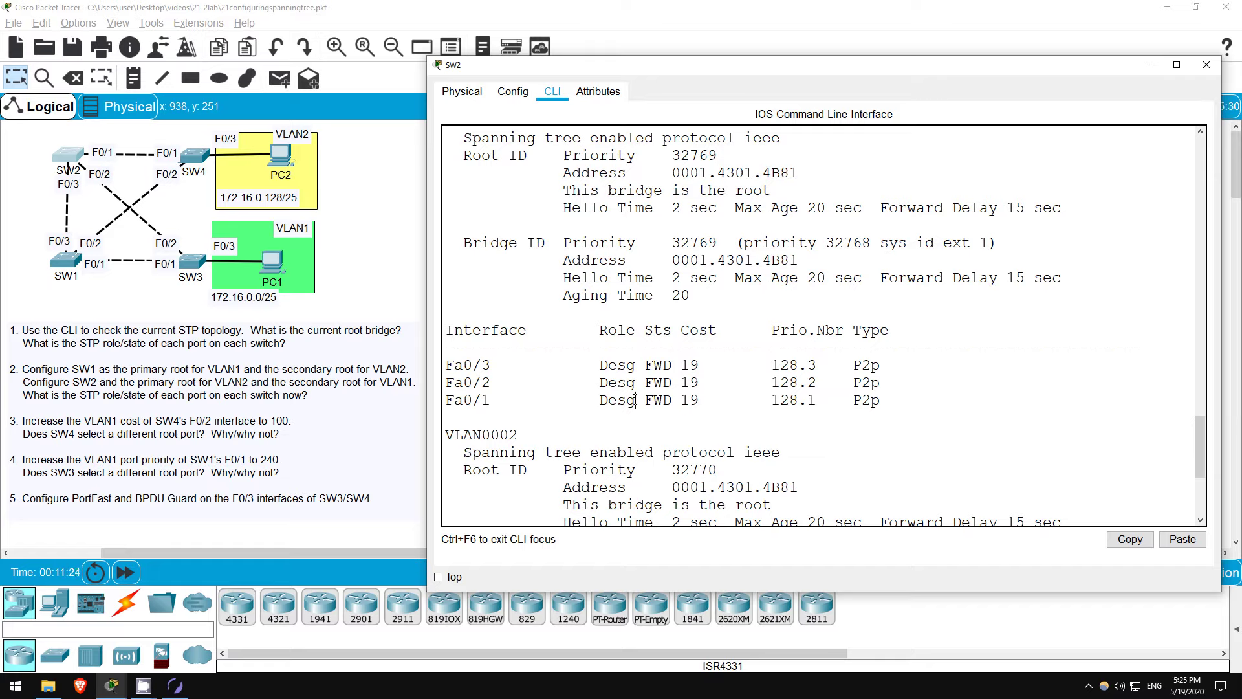
pyautogui.scroll(-5, 639, 397)
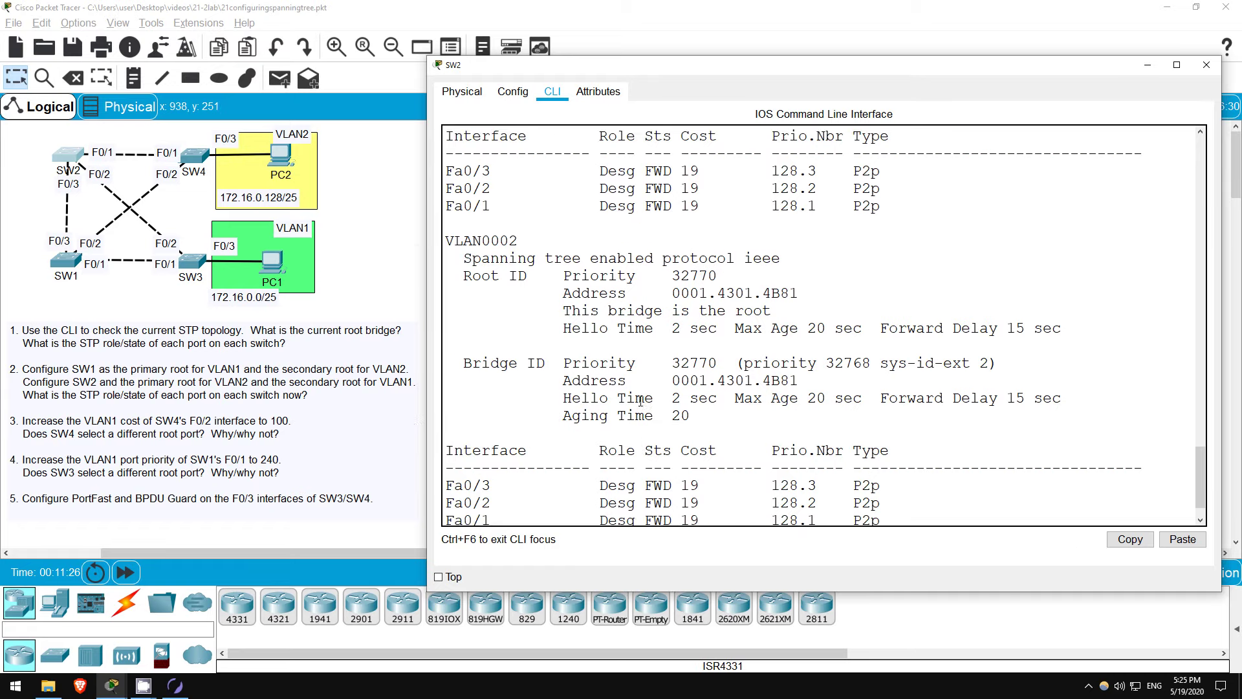
pyautogui.moveTo(600, 443); pyautogui.dragTo(638, 480)
pyautogui.click(637, 481)
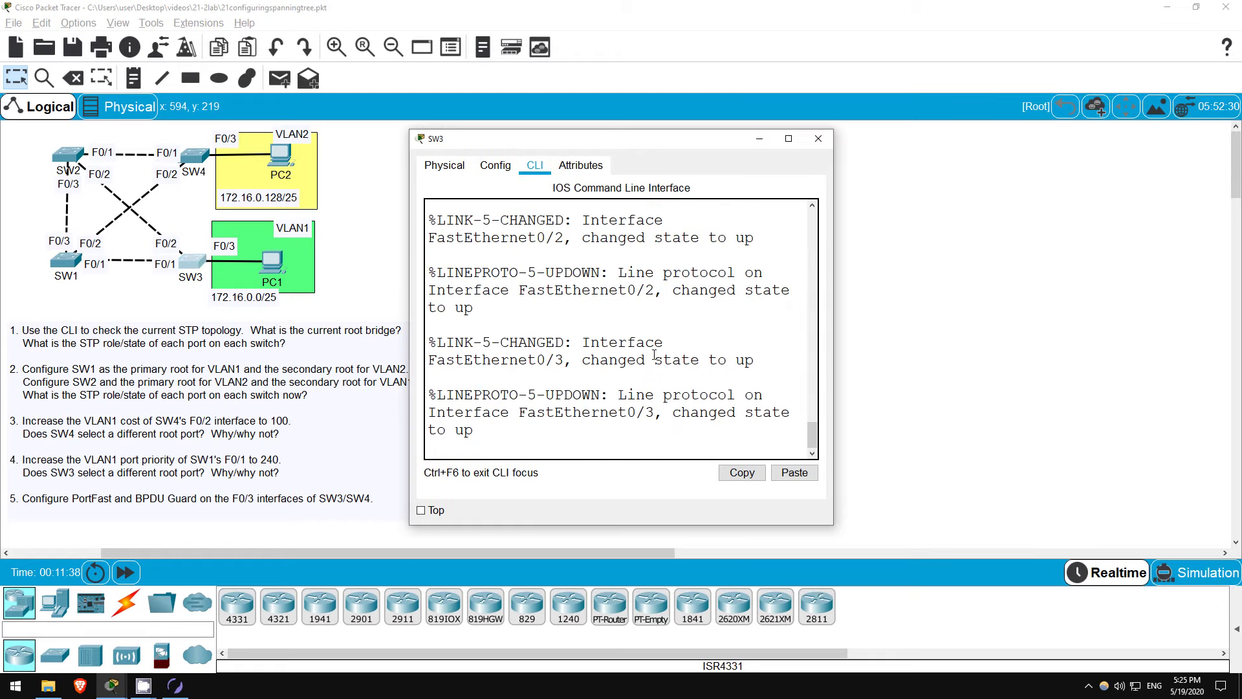
# Enlarge SW3's console and run show spanning-tree, noting Fa0/2 as its root port
pyautogui.moveTo(655, 356); pyautogui.dragTo(655, 342)
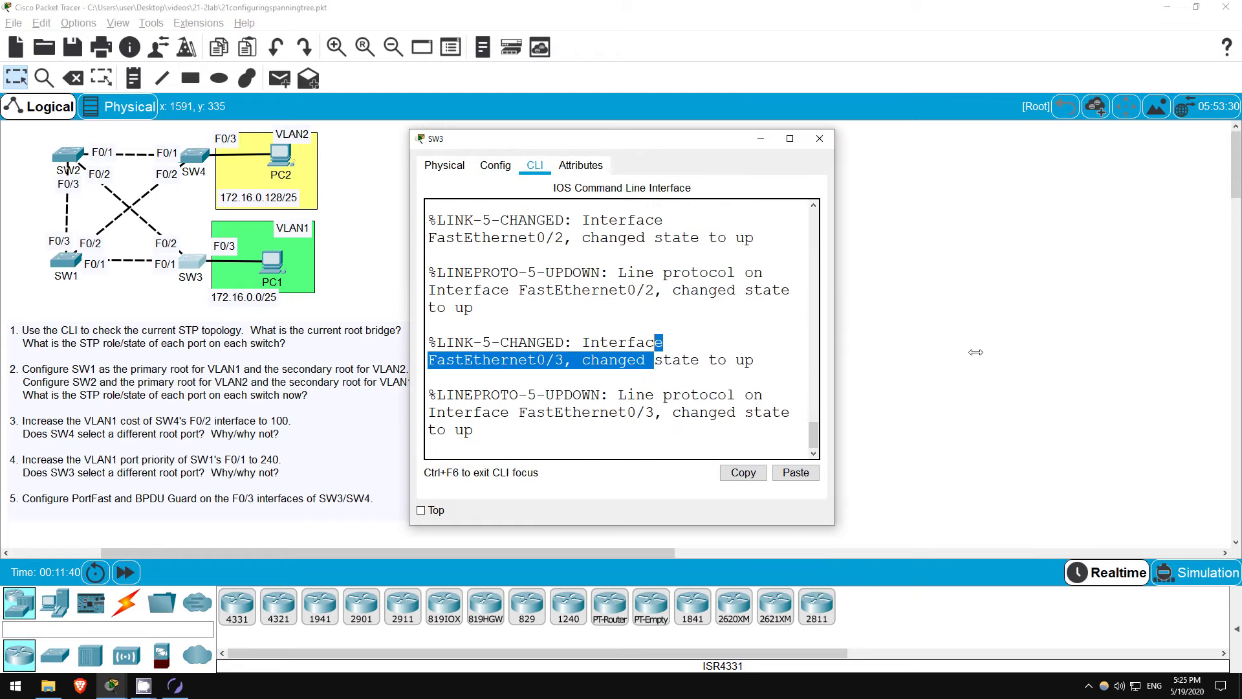
pyautogui.moveTo(833, 388); pyautogui.dragTo(1160, 388)
pyautogui.click(982, 401)
pyautogui.moveTo(790, 130); pyautogui.dragTo(790, 24)
pyautogui.press('Return')
pyautogui.press('Return')
pyautogui.press('Return')
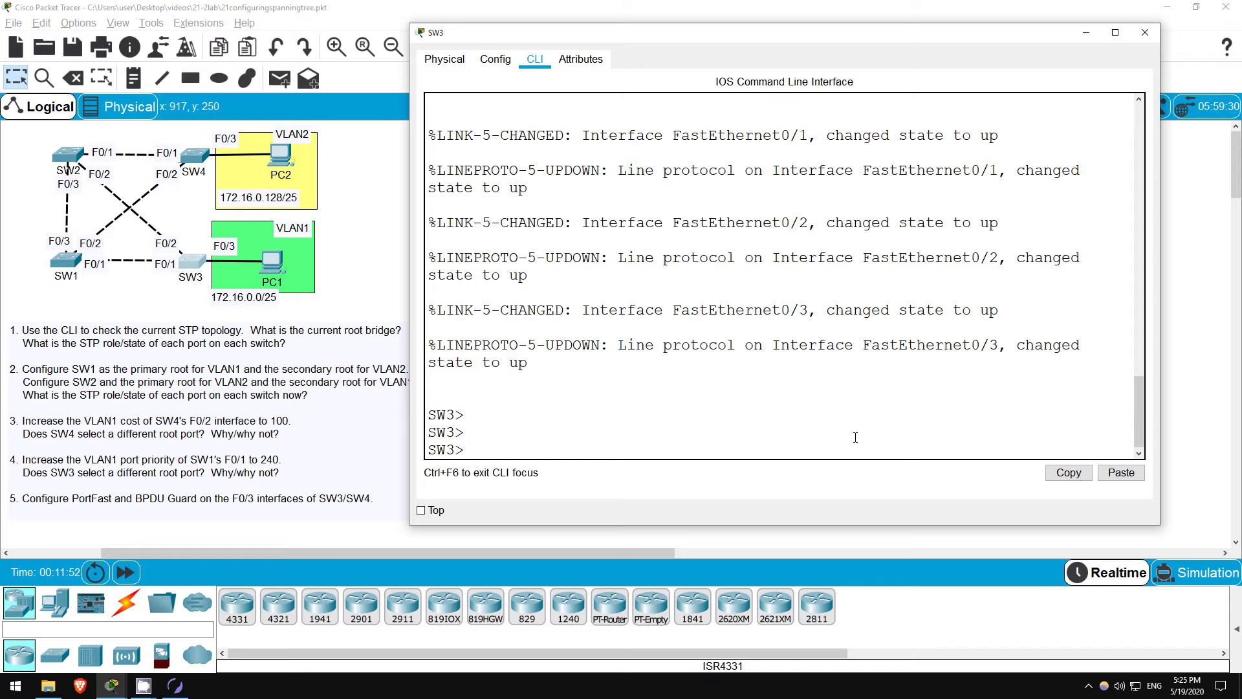
pyautogui.write('en')
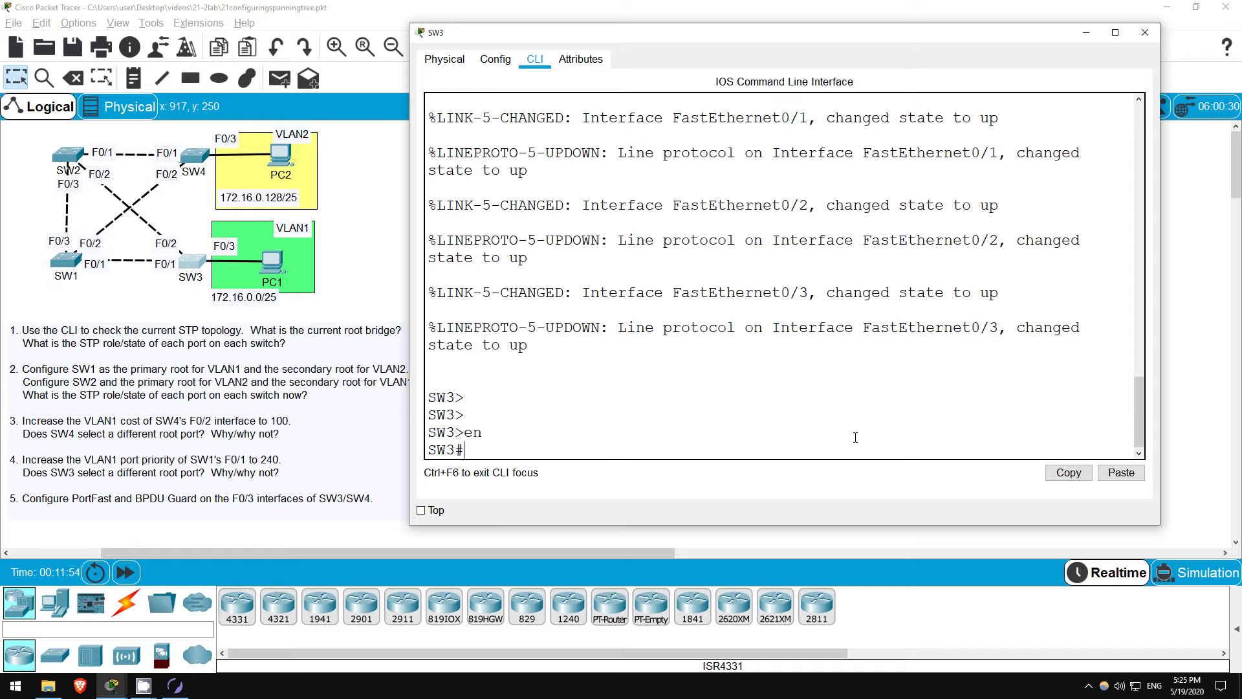
pyautogui.write('sh span')
pyautogui.press('Return')
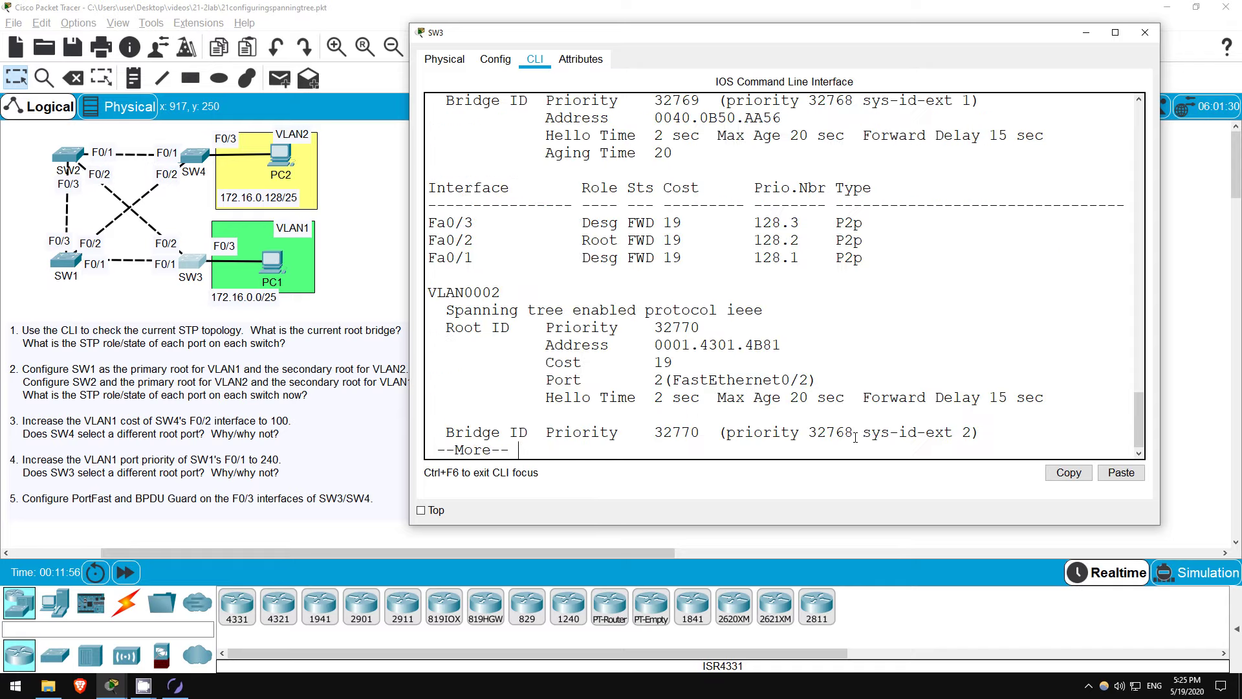
pyautogui.press('space')
pyautogui.scroll(5, 580, 291)
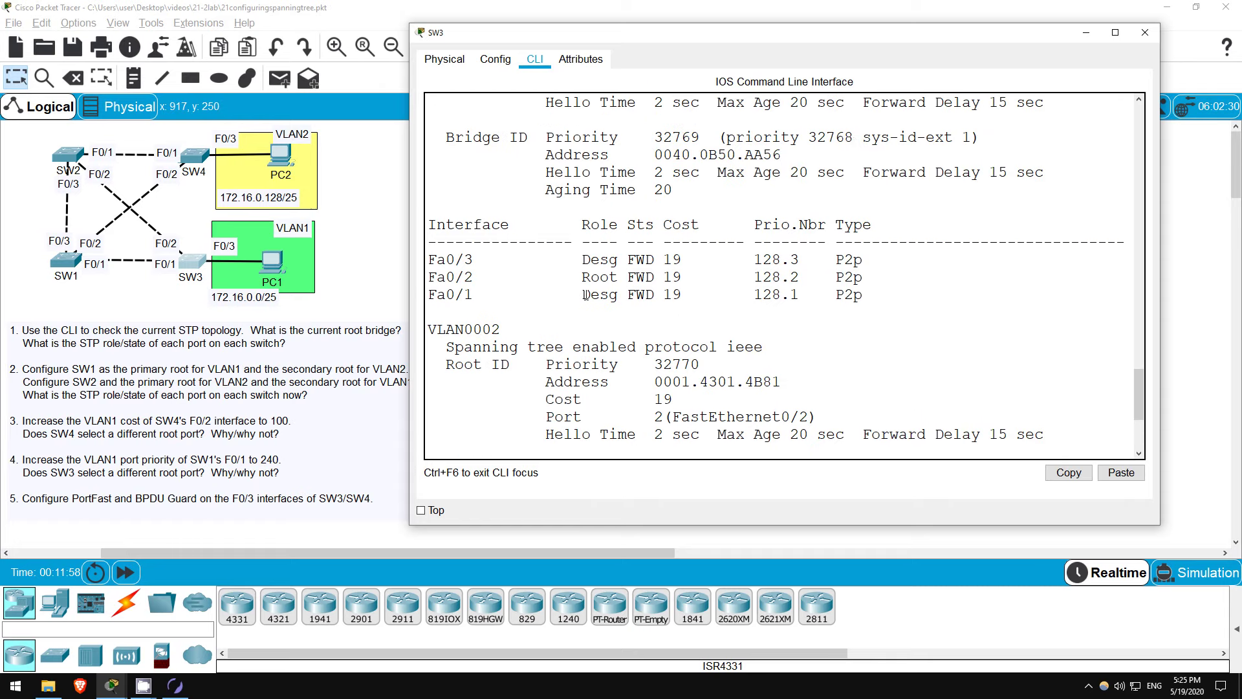
pyautogui.moveTo(573, 277); pyautogui.dragTo(633, 298)
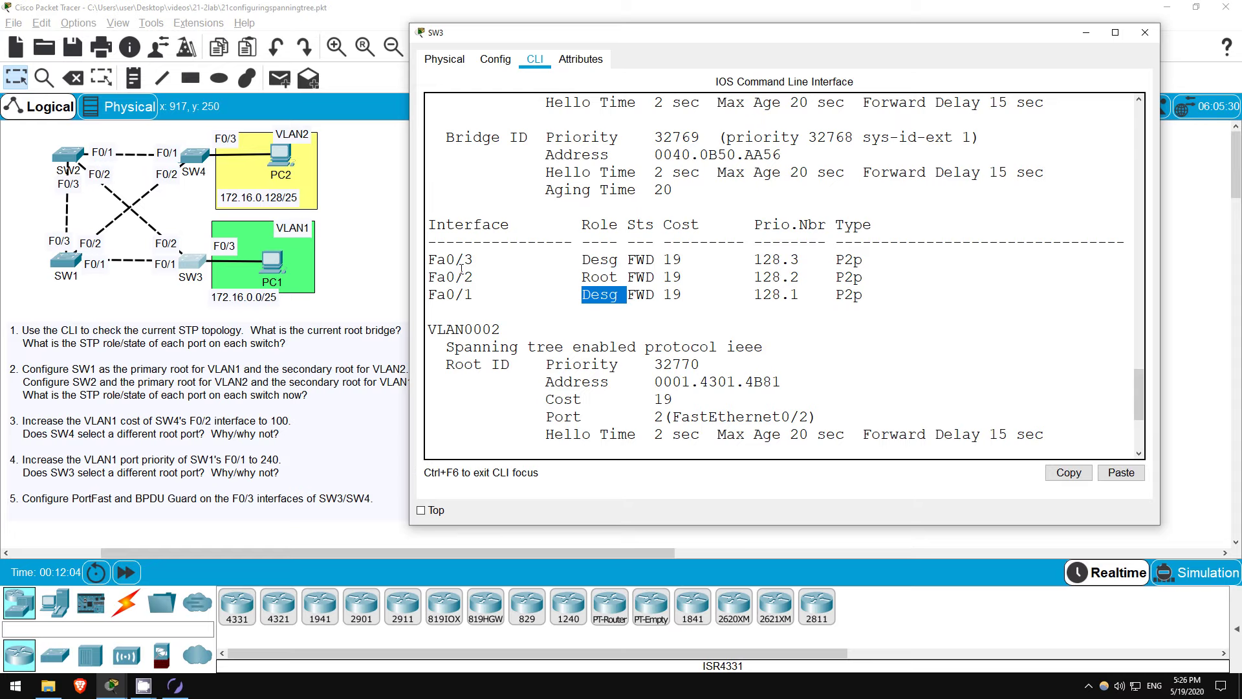
# Open, reposition and enlarge SW4's console, then run enable and show spanning-tree
pyautogui.click(197, 156)
pyautogui.moveTo(582, 138); pyautogui.dragTo(645, 79)
pyautogui.moveTo(898, 261); pyautogui.dragTo(1212, 277)
pyautogui.moveTo(864, 465); pyautogui.dragTo(863, 564)
pyautogui.press('Return')
pyautogui.press('Return')
pyautogui.write('en')
pyautogui.press('Return')
pyautogui.write('sh span')
pyautogui.press('Return')
pyautogui.press('space')
# Review SW4's Fa0/1 root port and Fa0/2 alternate blocking, then close SW4's window
pyautogui.scroll(3, 632, 315)
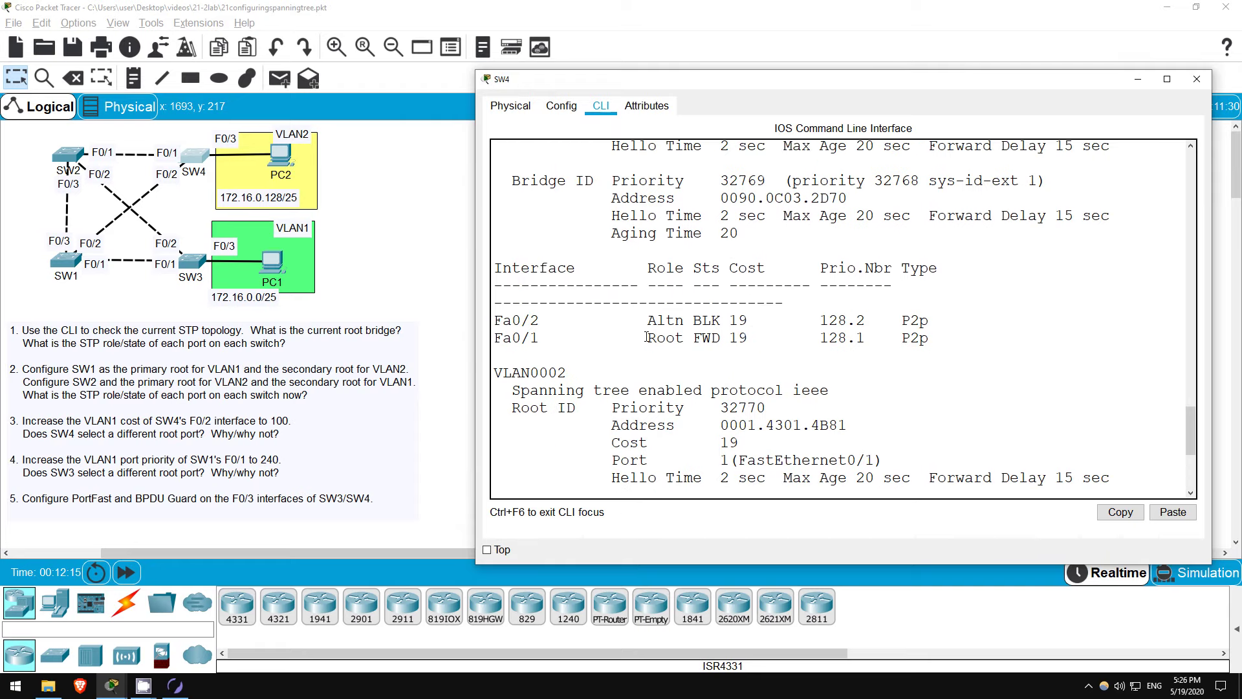
pyautogui.moveTo(646, 338); pyautogui.dragTo(685, 333)
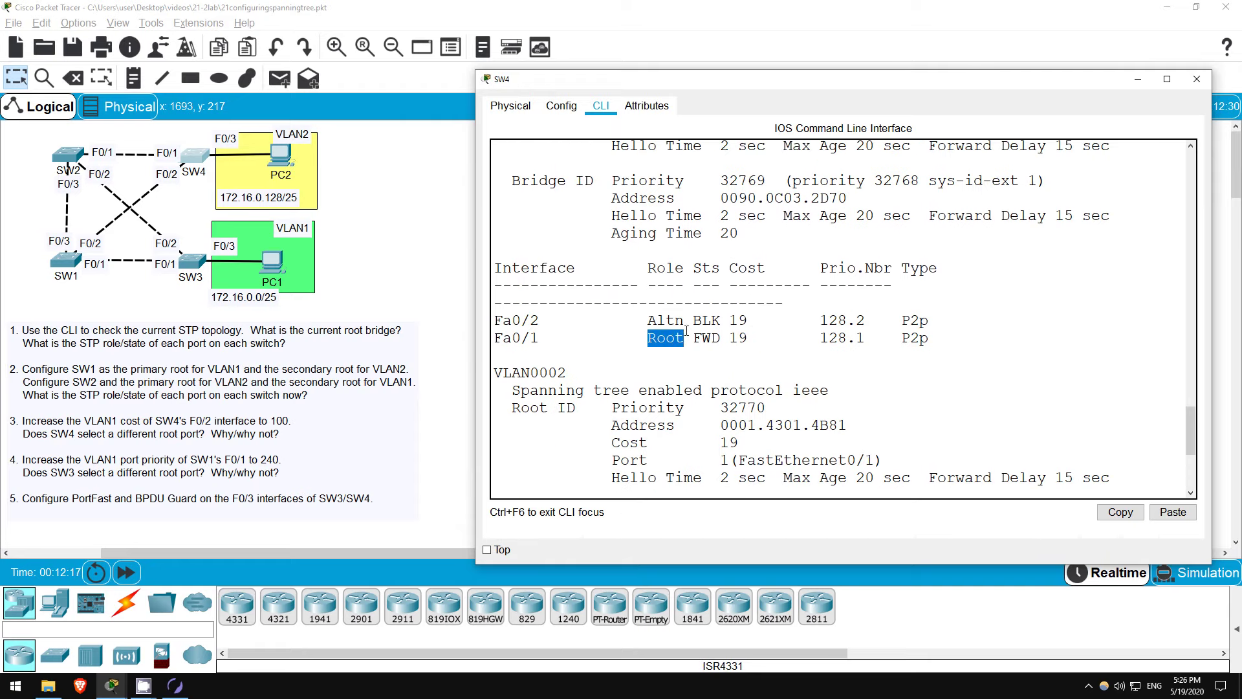
pyautogui.scroll(-5, 686, 331)
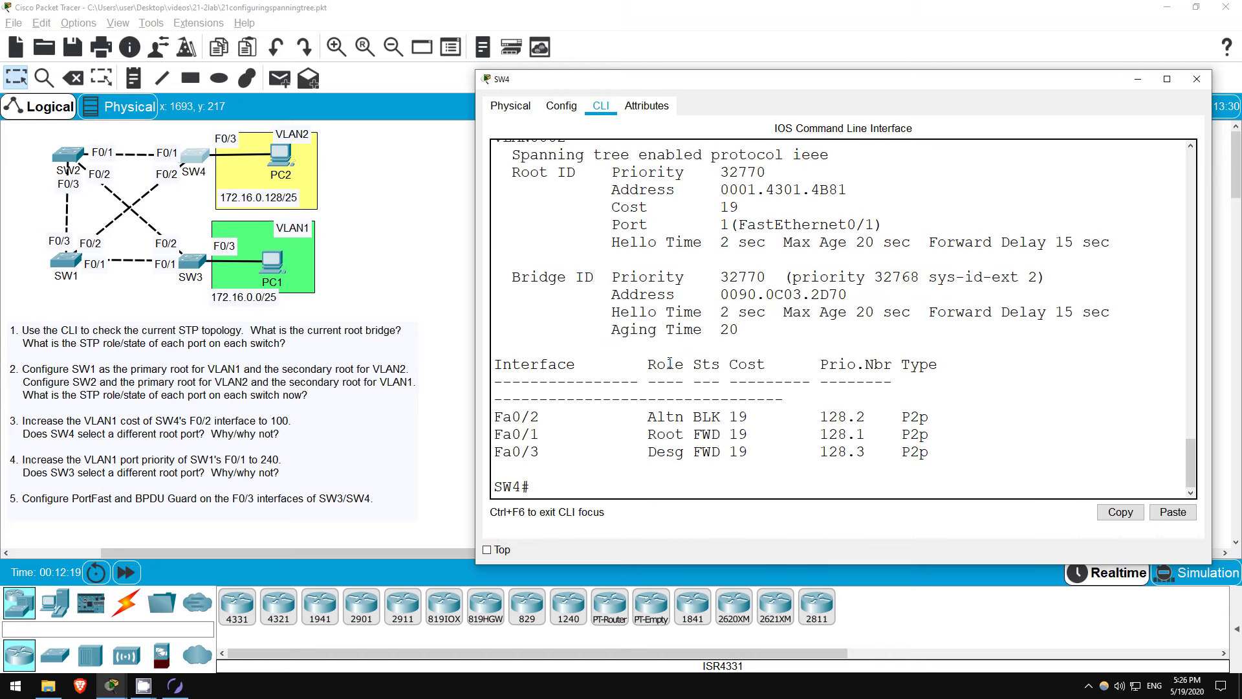
pyautogui.moveTo(692, 417)
pyautogui.mouseDown()
pyautogui.moveTo(721, 417)
pyautogui.moveTo(686, 417)
pyautogui.moveTo(700, 416)
pyautogui.mouseUp()
pyautogui.scroll(2, 643, 356)
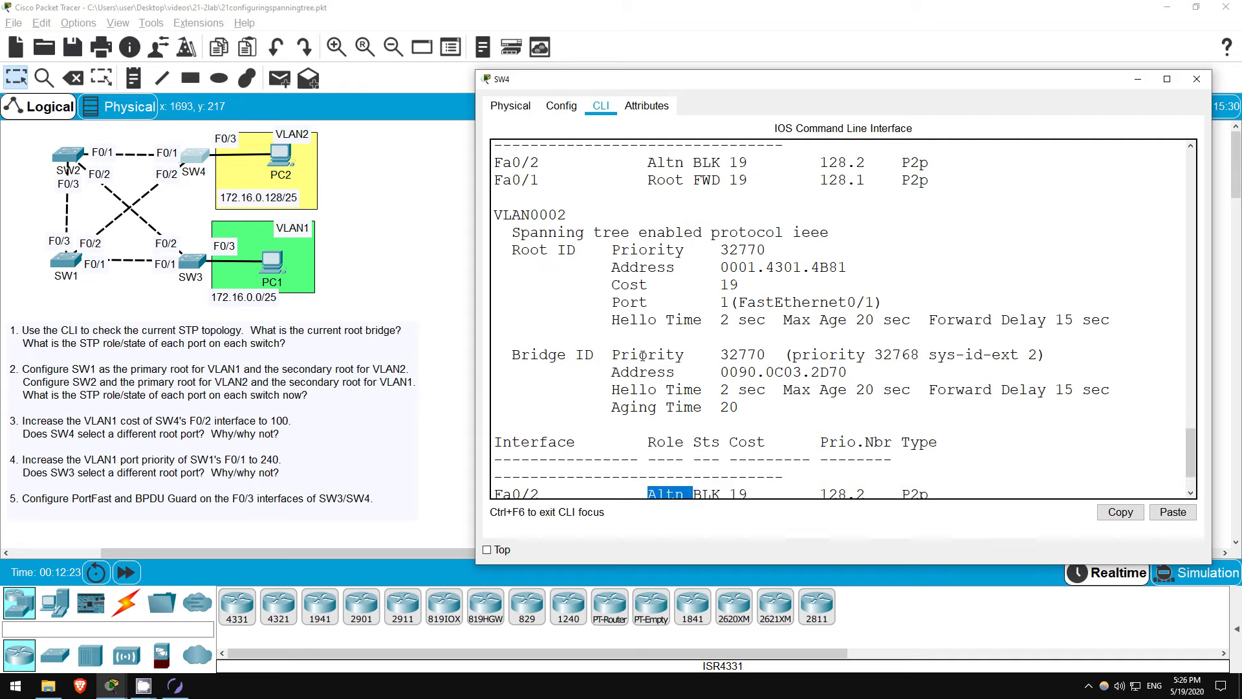
pyautogui.scroll(1, 642, 356)
pyautogui.moveTo(648, 286); pyautogui.dragTo(720, 285)
pyautogui.click(719, 285)
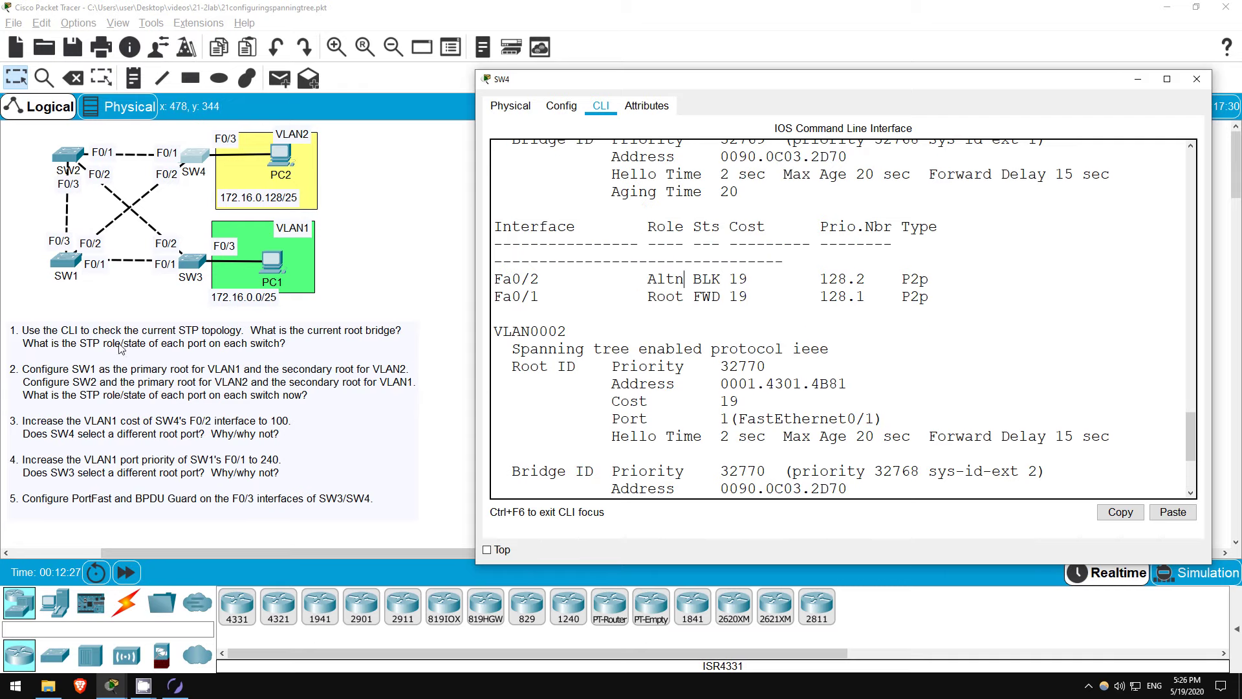
pyautogui.click(412, 227)
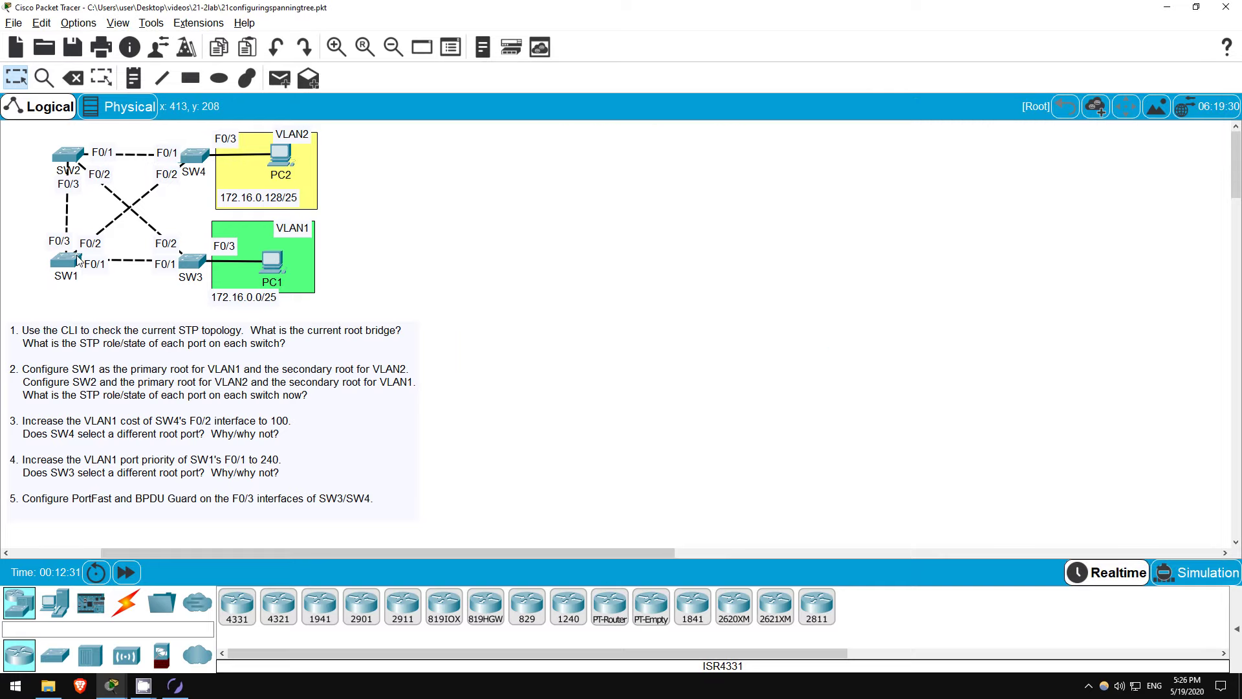
pyautogui.moveTo(79, 258)
# On SW1, enter global config and apply 'spanning-tree vlan 1 root primary'
pyautogui.click(66, 260)
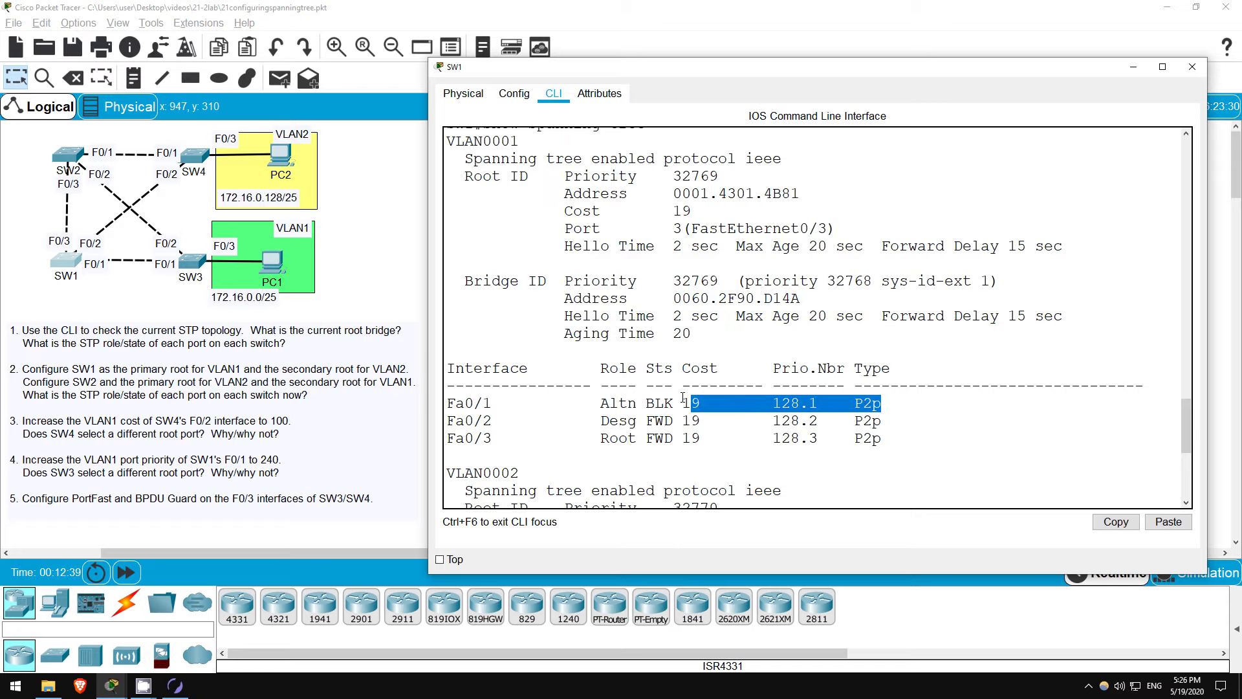
pyautogui.press('Return')
pyautogui.press('Return')
pyautogui.write('conf t')
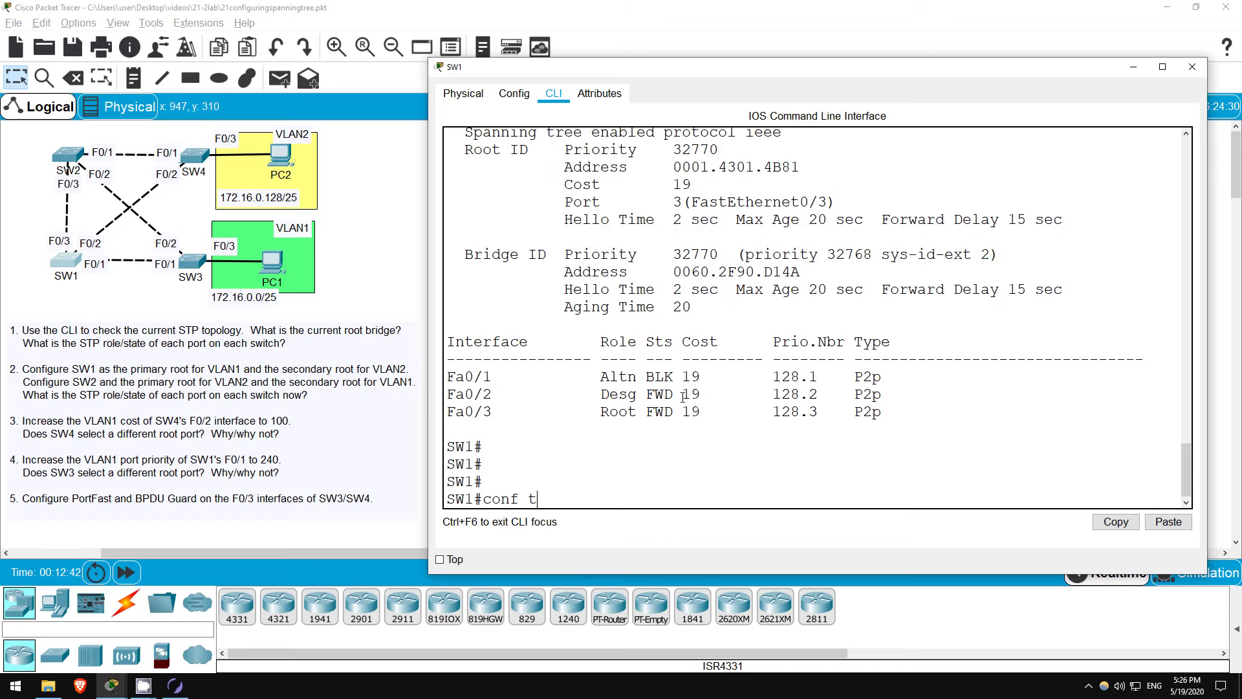
pyautogui.press('Return')
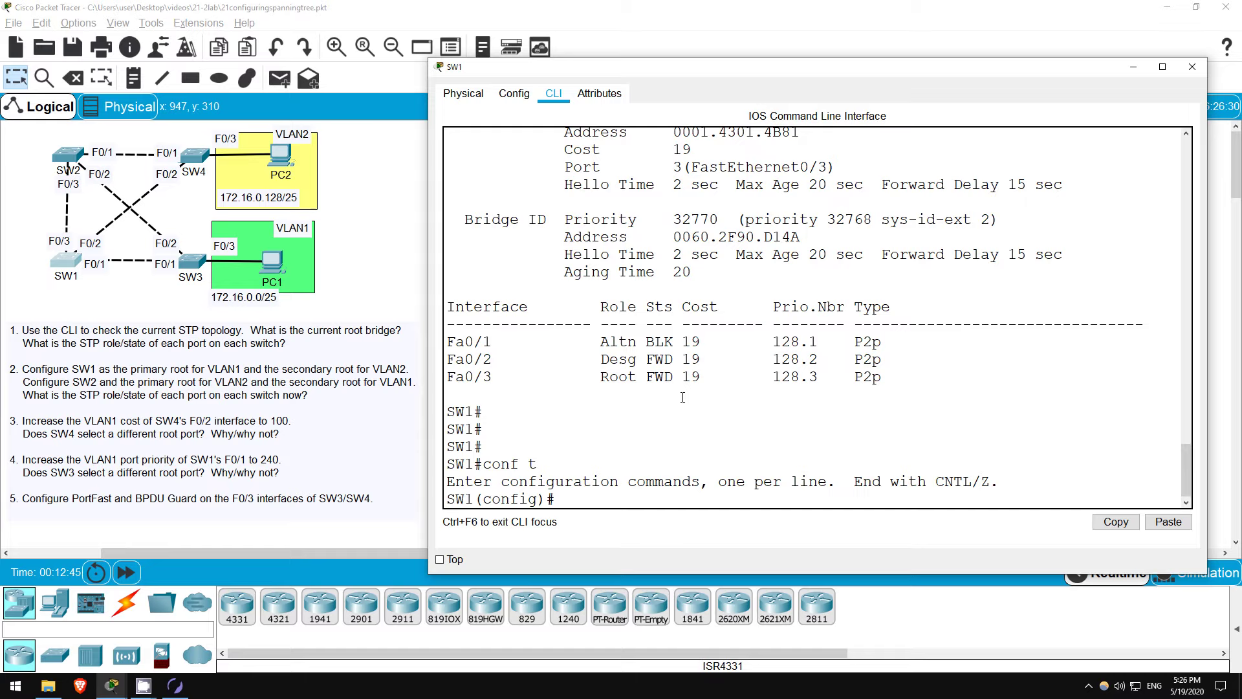
pyautogui.write('span')
pyautogui.press('Tab')
pyautogui.write('vlan 1 root pri')
pyautogui.press('Tab')
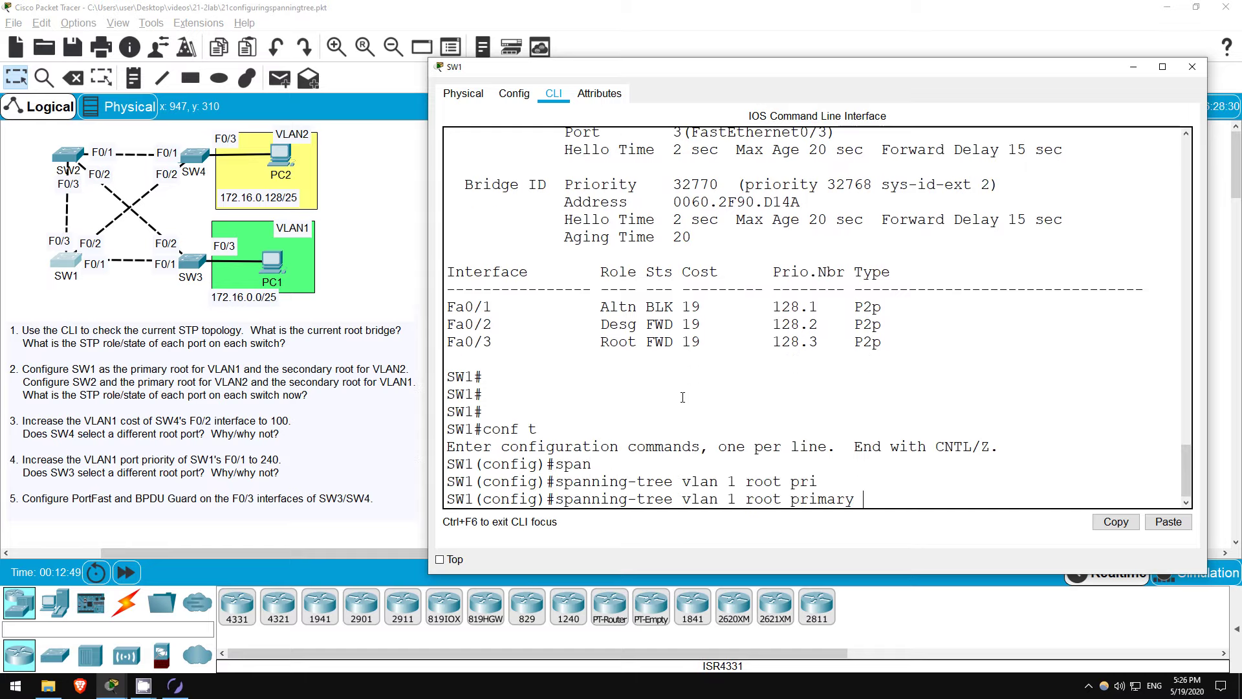
pyautogui.press('Return')
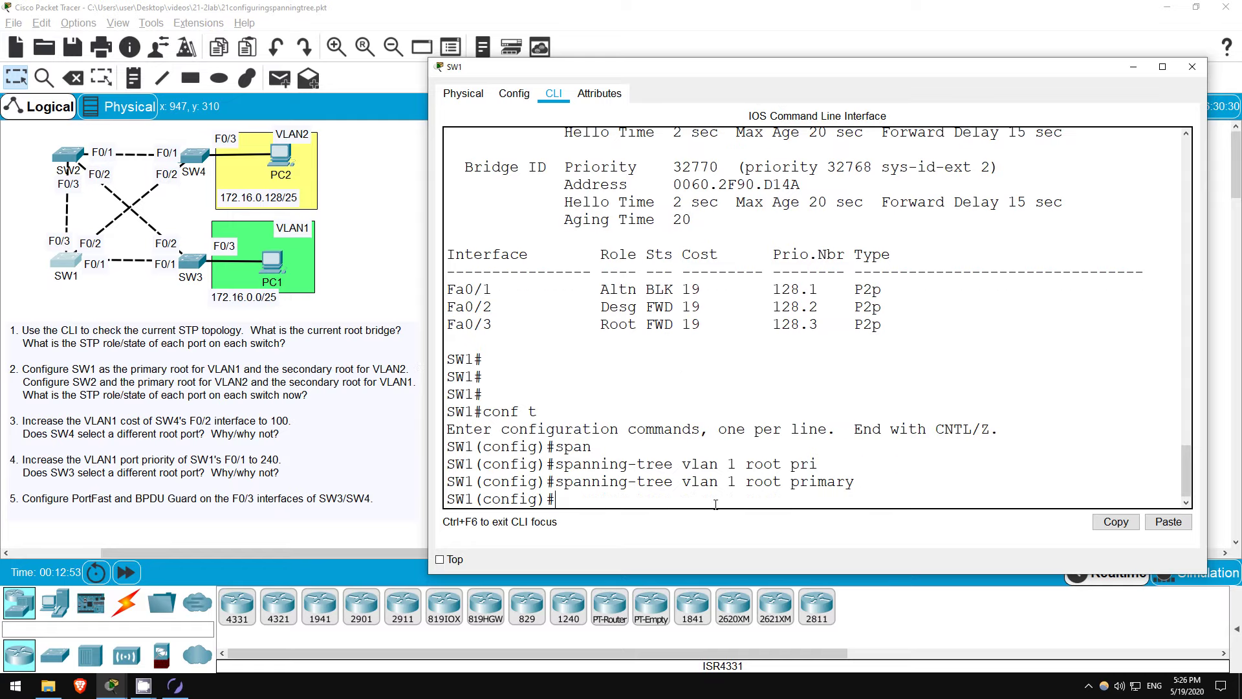
pyautogui.moveTo(684, 484); pyautogui.dragTo(736, 485)
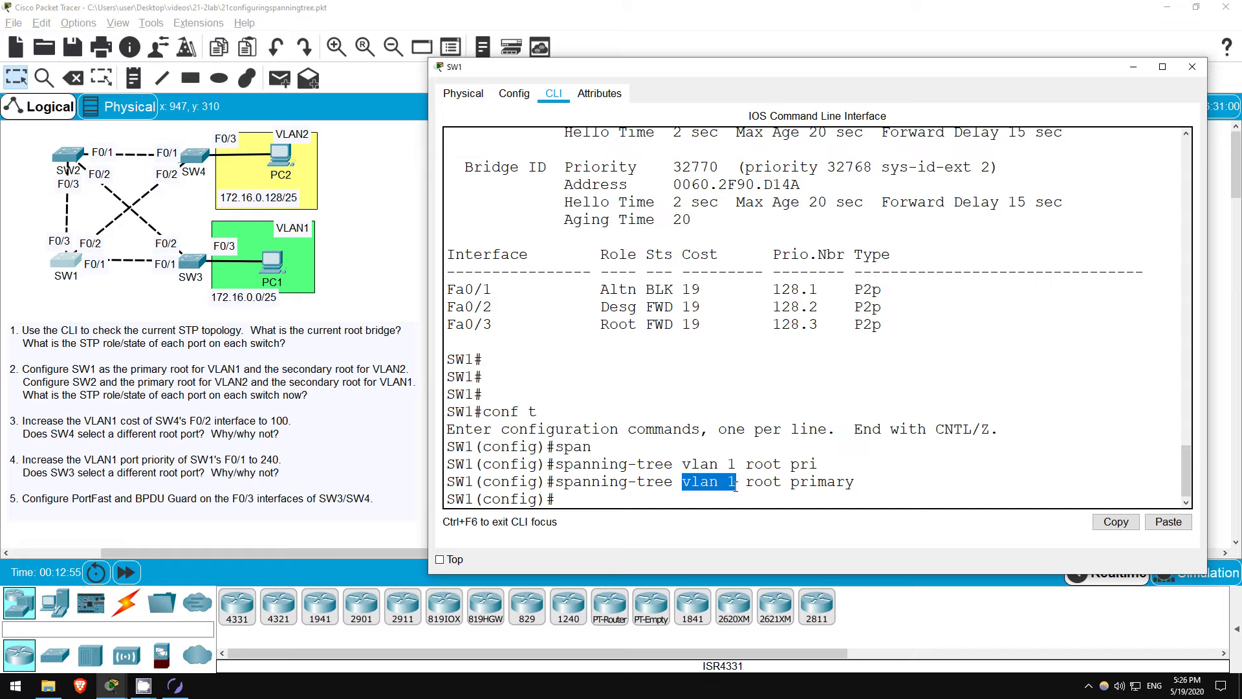
pyautogui.click(700, 500)
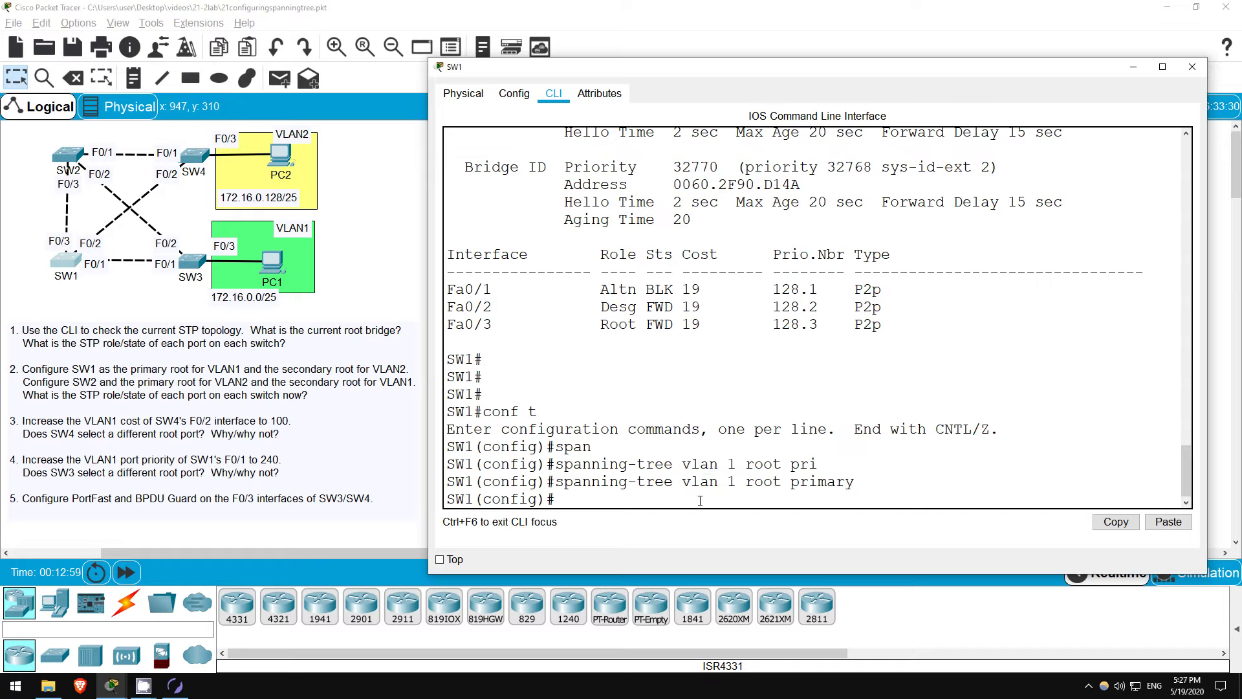
# Edit the recalled command into 'spanning-tree vlan 2 root secondary' and apply it
pyautogui.press('Up')
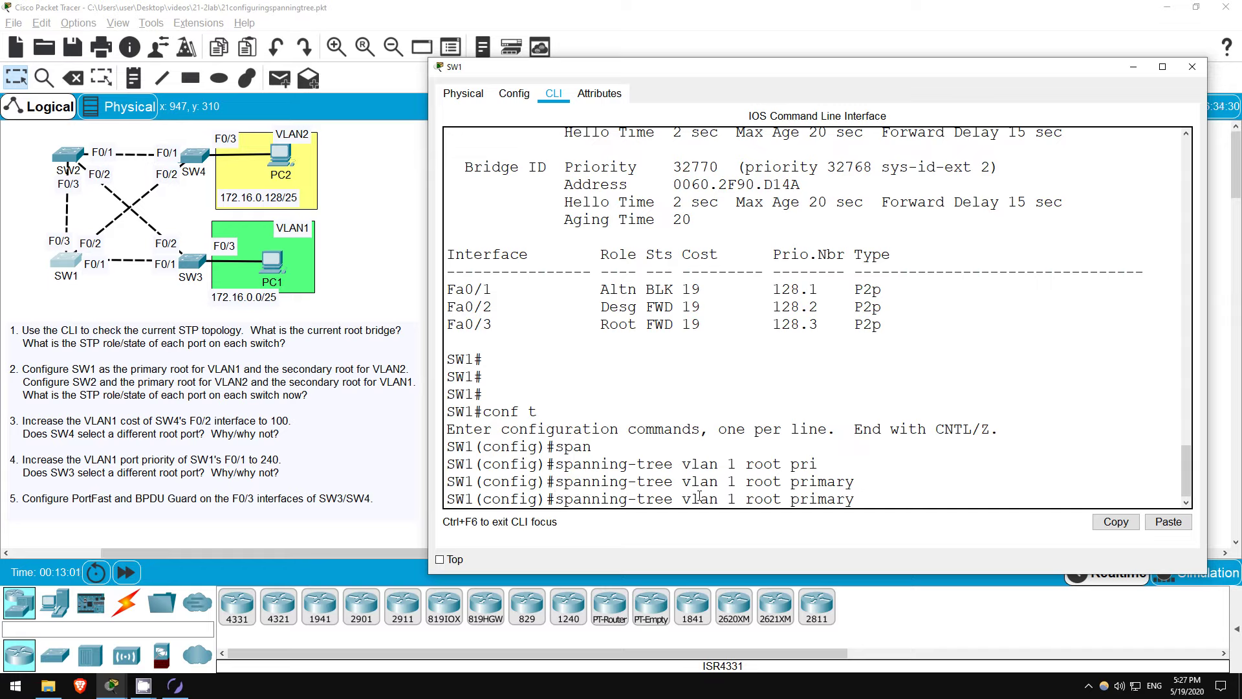
pyautogui.press('BackSpace')
pyautogui.press('BackSpace')
pyautogui.press('BackSpace')
pyautogui.press('BackSpace')
pyautogui.press('BackSpace')
pyautogui.press('BackSpace')
pyautogui.press('BackSpace')
pyautogui.press('BackSpace')
pyautogui.press('BackSpace')
pyautogui.press('BackSpace')
pyautogui.press('BackSpace')
pyautogui.press('BackSpace')
pyautogui.press('BackSpace')
pyautogui.press('BackSpace')
pyautogui.press('BackSpace')
pyautogui.write('2 root sec')
pyautogui.press('Tab')
pyautogui.press('Return')
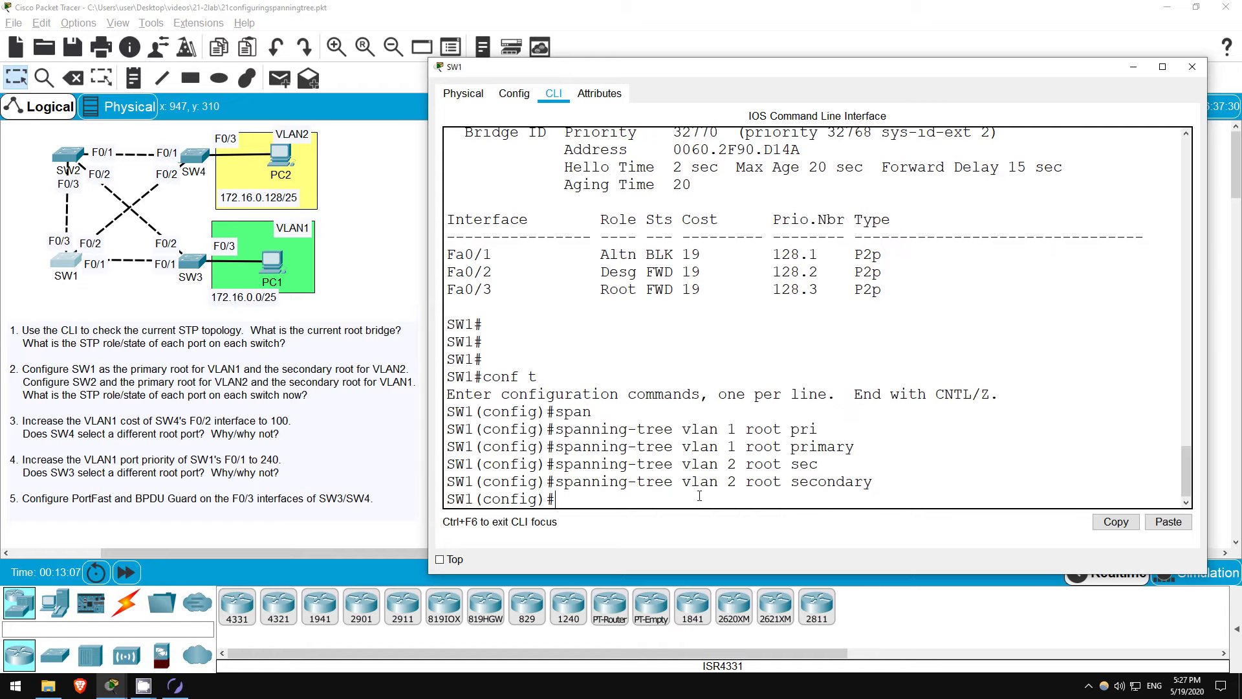
# On SW2, configure spanning-tree vlan 1 root secondary and vlan 2 root primary
pyautogui.click(68, 155)
pyautogui.press('Return')
pyautogui.press('Return')
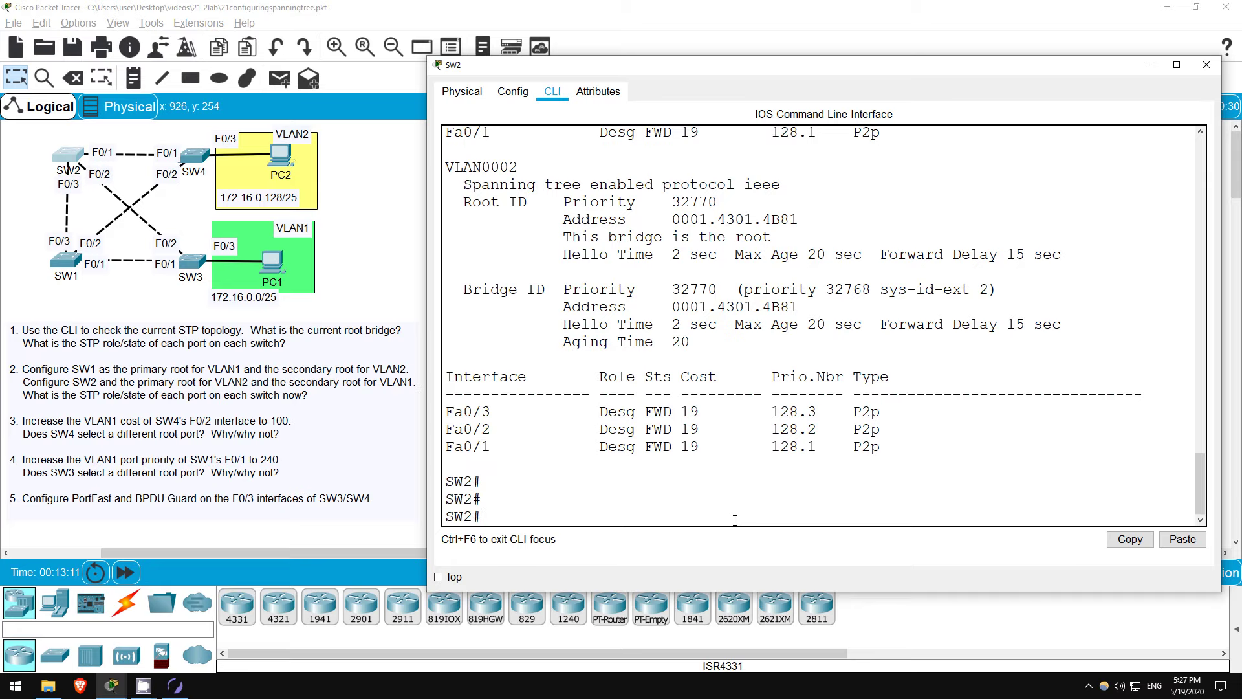
pyautogui.write('conf t')
pyautogui.press('Return')
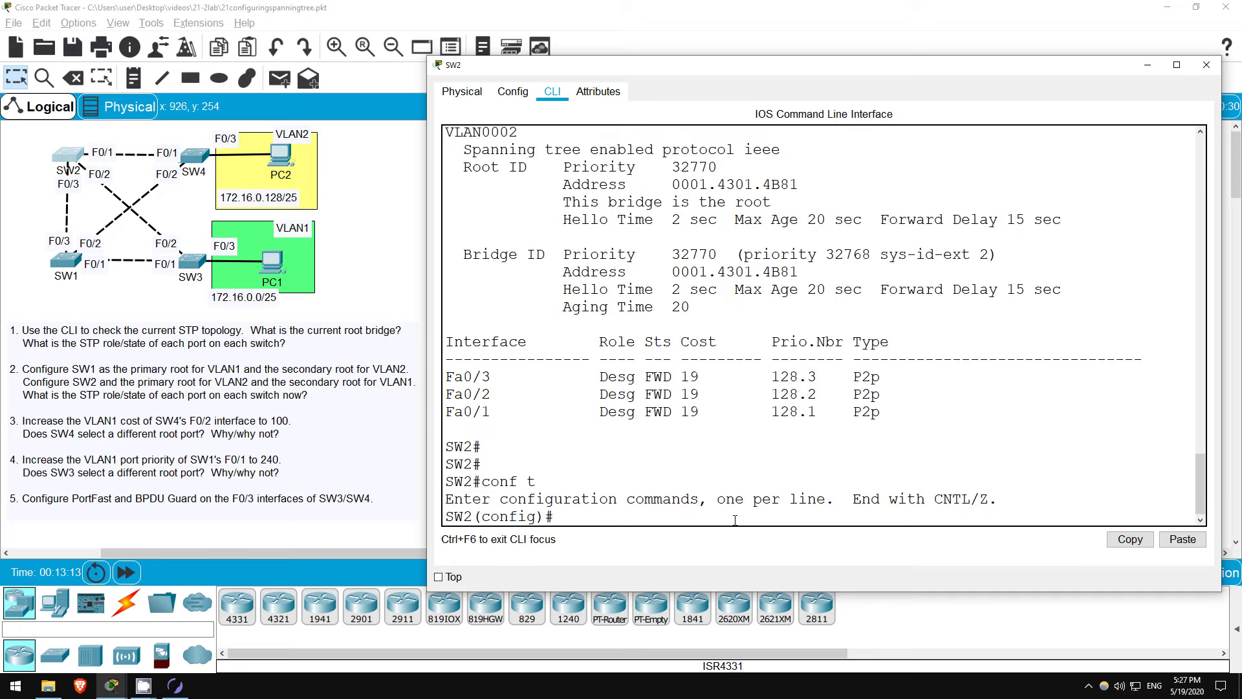
pyautogui.write('span')
pyautogui.press('Tab')
pyautogui.write('vlan 1 ro')
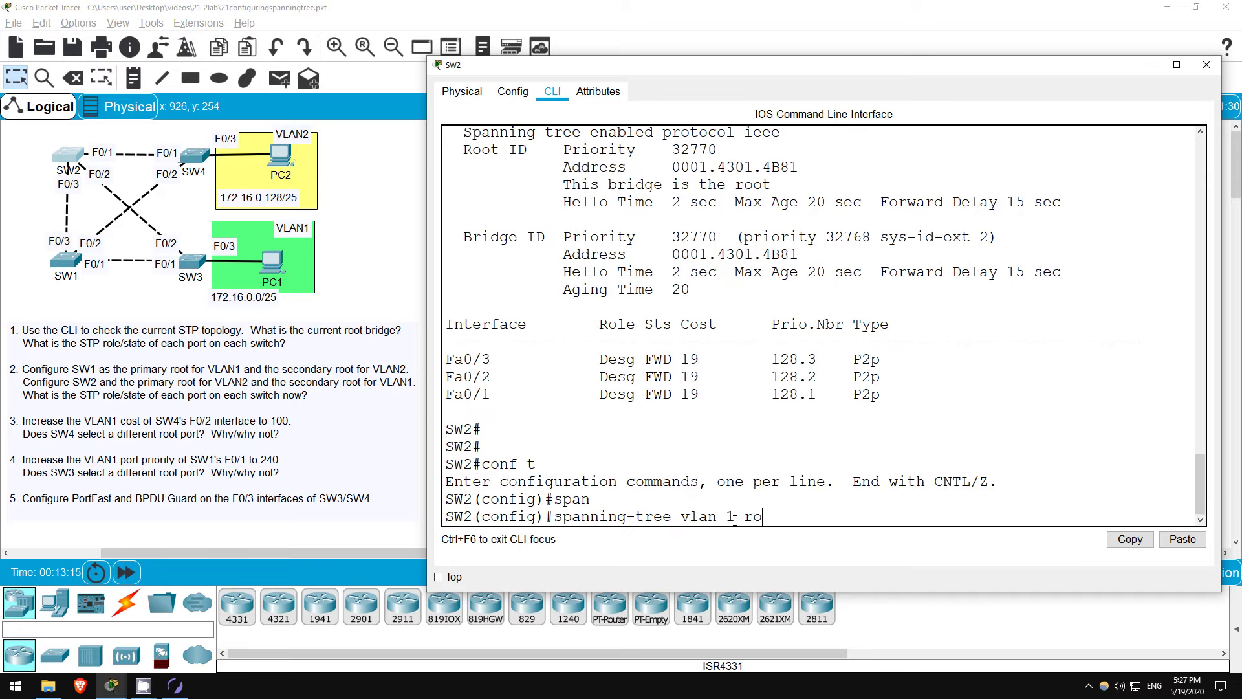
pyautogui.write('ot sec')
pyautogui.press('Tab')
pyautogui.press('Tab')
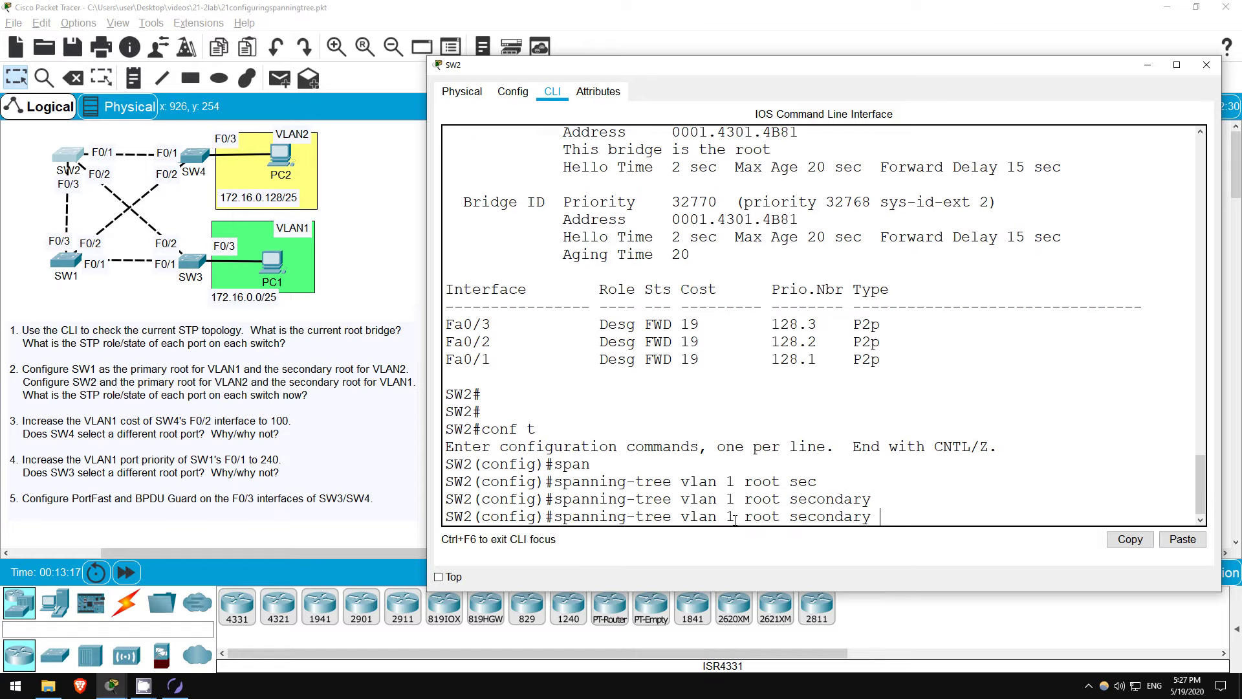
pyautogui.press('BackSpace')
pyautogui.press('BackSpace')
pyautogui.press('BackSpace')
pyautogui.press('BackSpace')
pyautogui.press('BackSpace')
pyautogui.press('BackSpace')
pyautogui.press('BackSpace')
pyautogui.press('BackSpace')
pyautogui.press('BackSpace')
pyautogui.press('BackSpace')
pyautogui.press('BackSpace')
pyautogui.press('BackSpace')
pyautogui.press('BackSpace')
pyautogui.press('BackSpace')
pyautogui.press('BackSpace')
pyautogui.press('BackSpace')
pyautogui.write('2 root pri')
pyautogui.press('Tab')
pyautogui.press('Return')
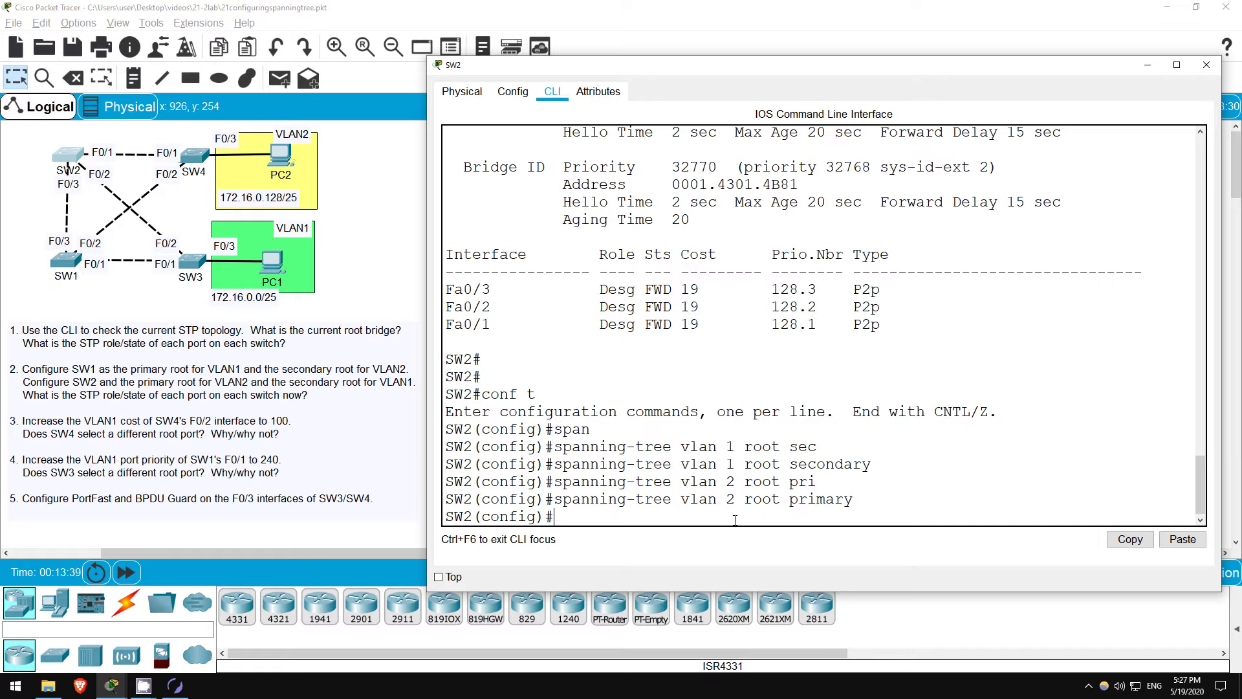
# Run 'do sh span' to confirm SW2 is VLAN 2 root, Fa0/3 VLAN 1 root port, Fa0/2 designated
pyautogui.write('do sh span')
pyautogui.press('Return')
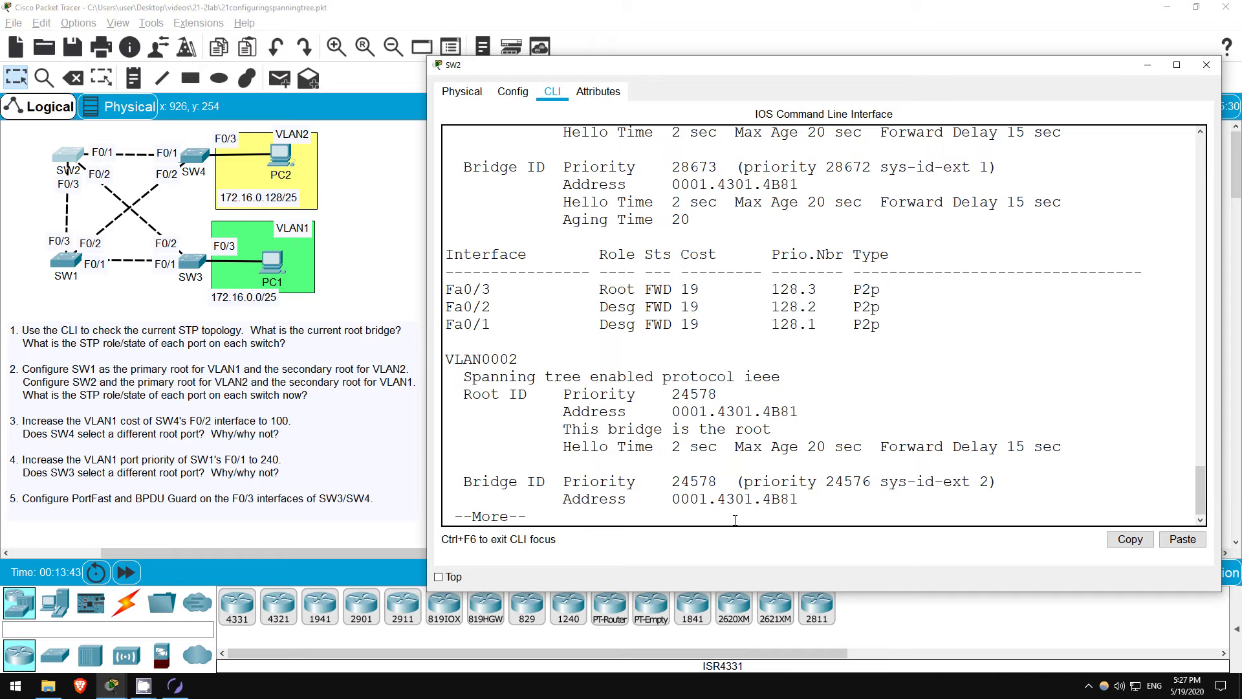
pyautogui.press('space')
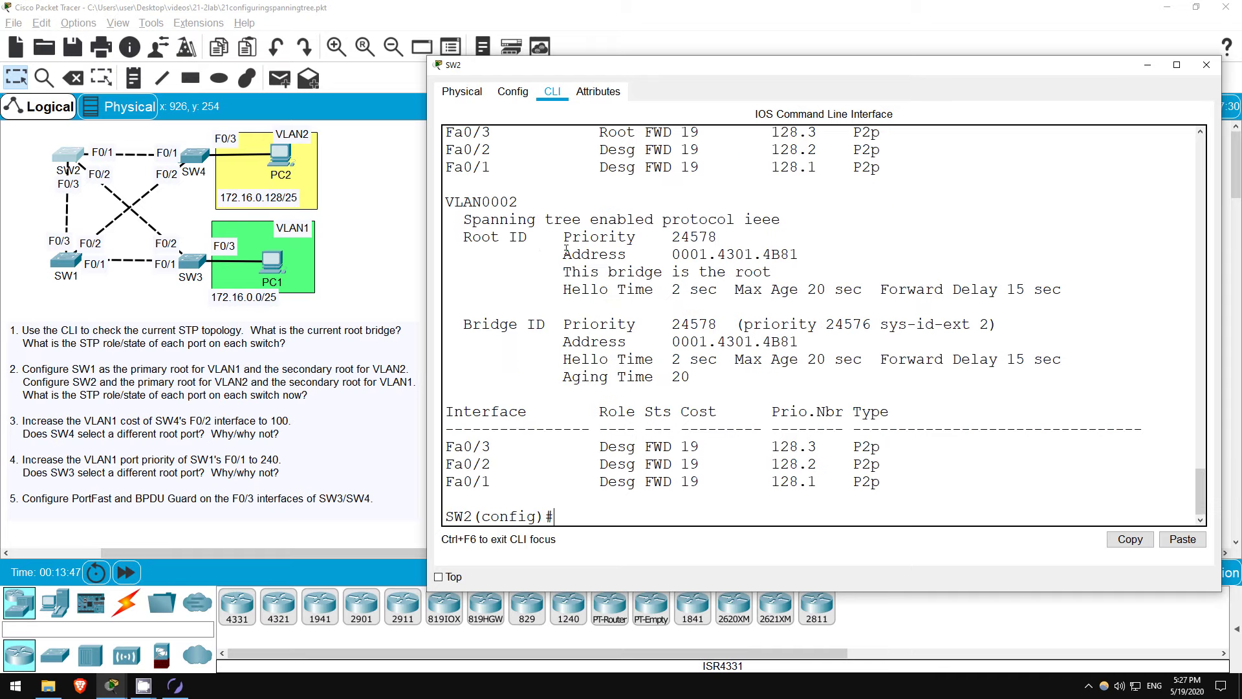
pyautogui.moveTo(563, 272); pyautogui.dragTo(778, 278)
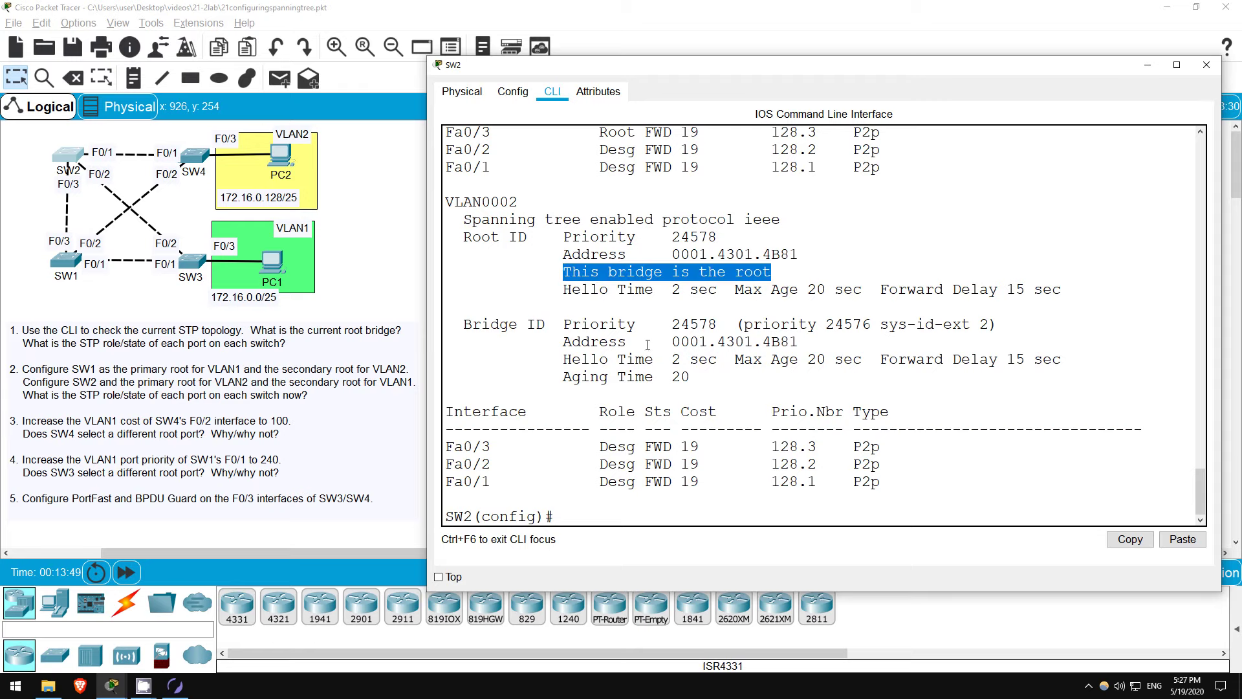
pyautogui.scroll(5, 648, 344)
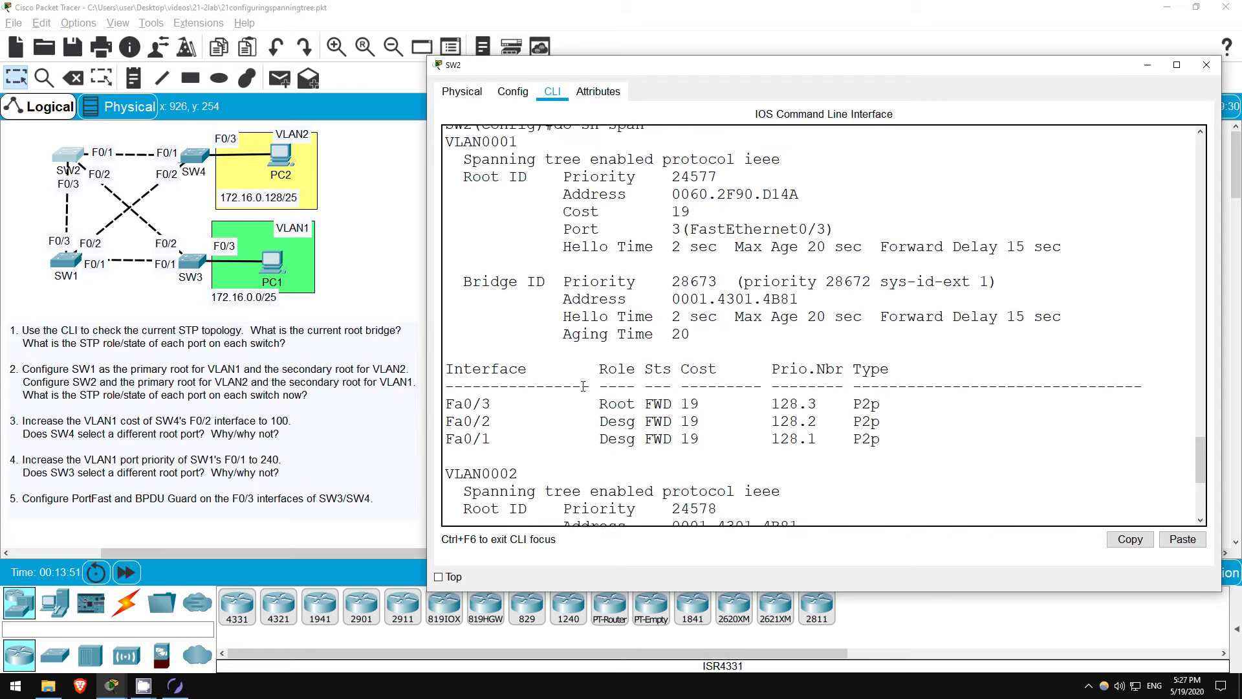
pyautogui.moveTo(591, 403); pyautogui.dragTo(644, 403)
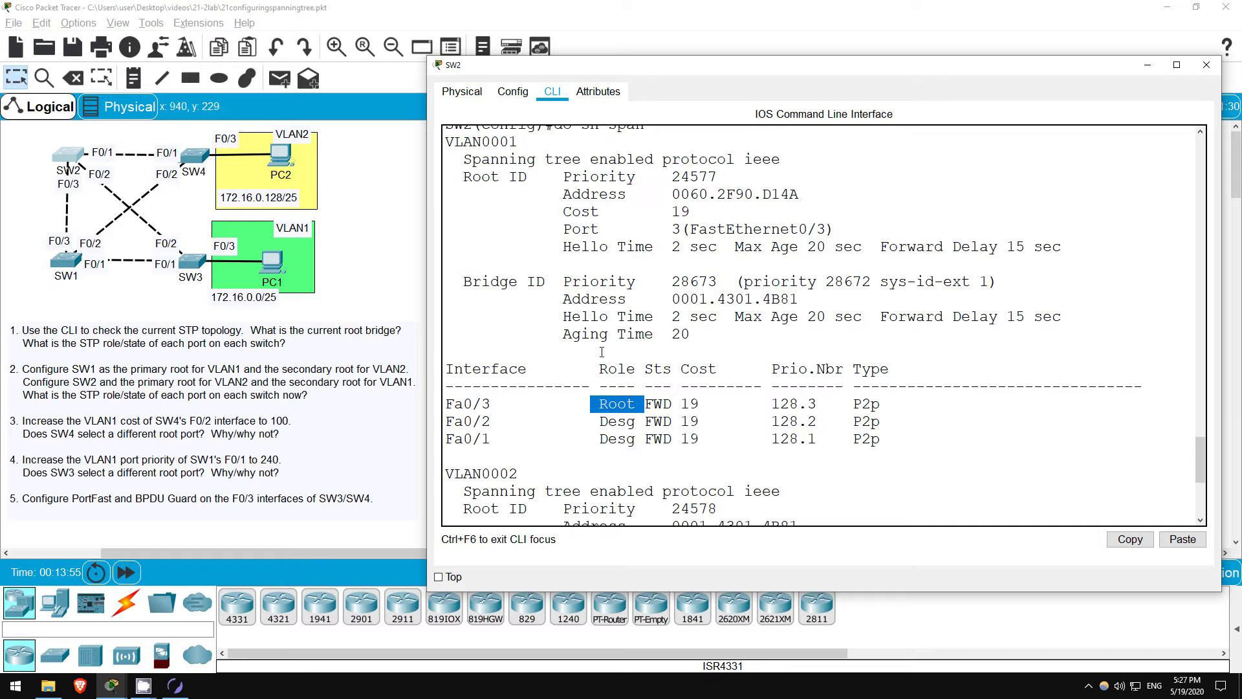
pyautogui.moveTo(602, 421); pyautogui.dragTo(637, 439)
pyautogui.click(637, 439)
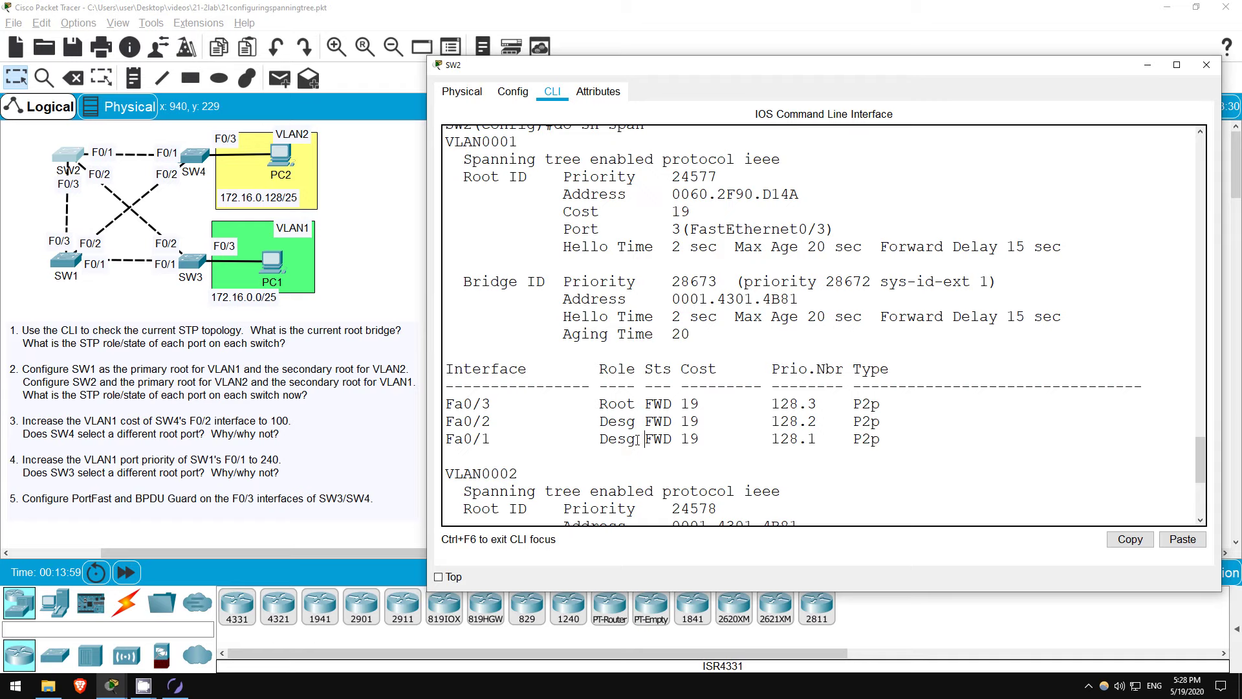
# Run 'do sh span' on SW1 and page through the full spanning-tree output
pyautogui.click(64, 261)
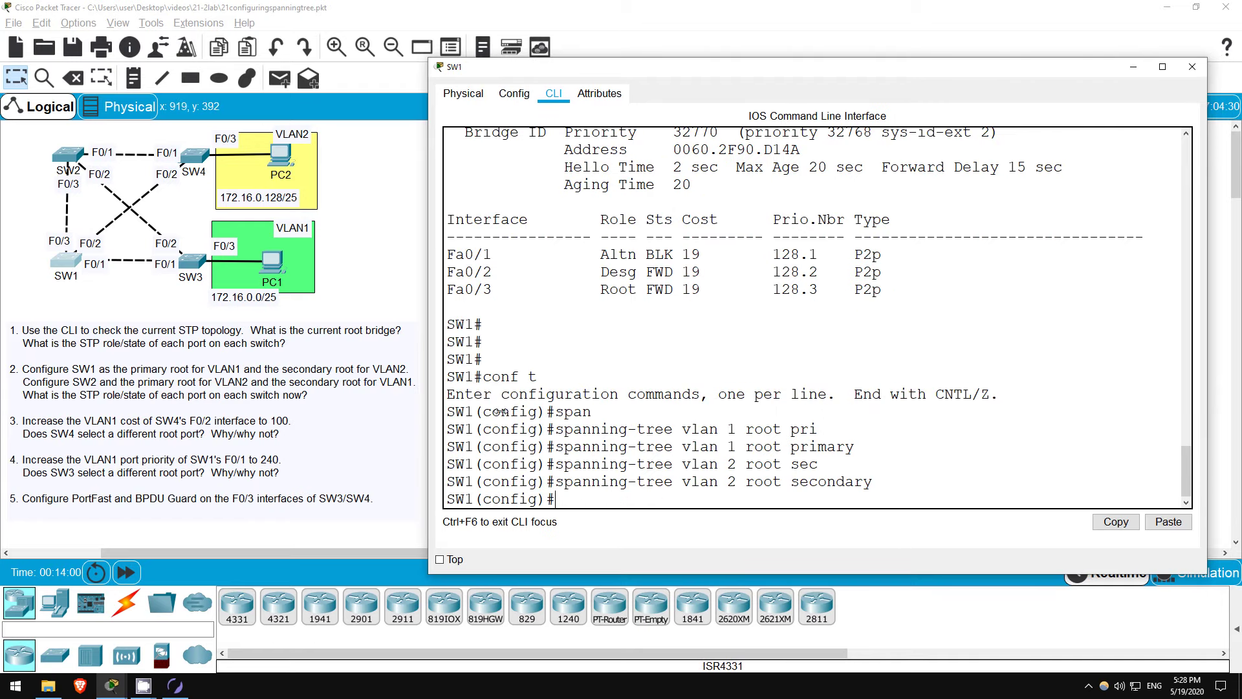
pyautogui.press('Return')
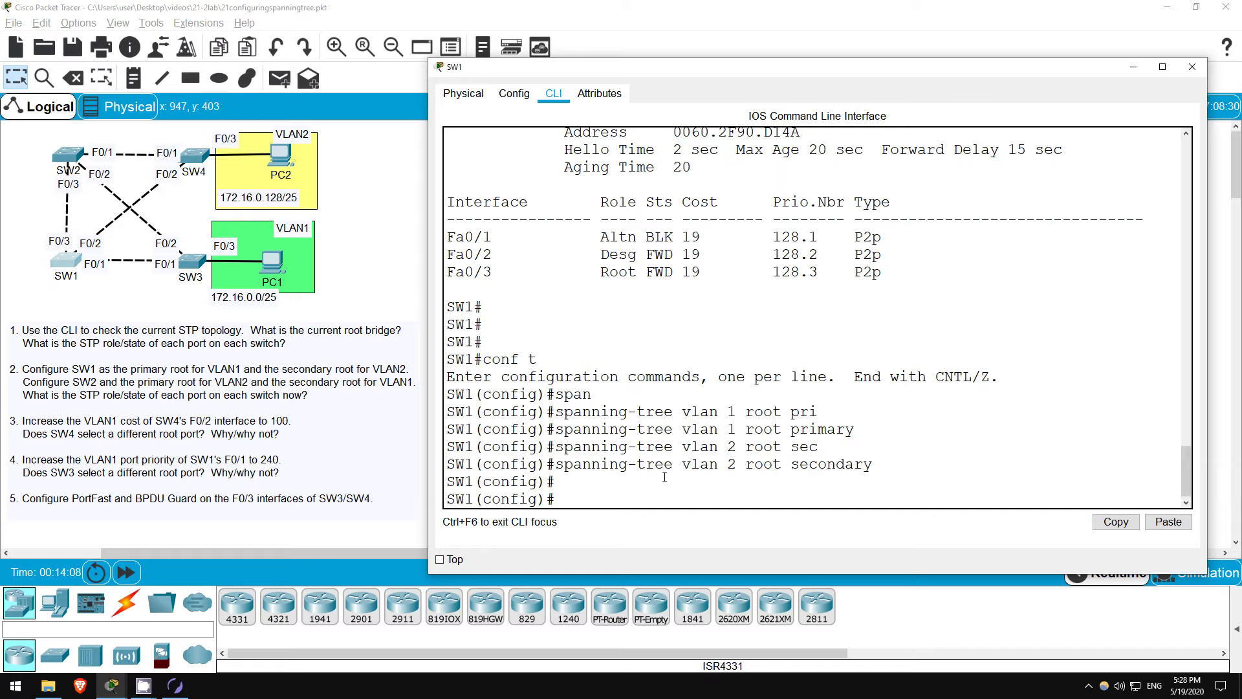
pyautogui.write('do sh span')
pyautogui.press('Return')
pyautogui.press('space')
pyautogui.scroll(3, 536, 352)
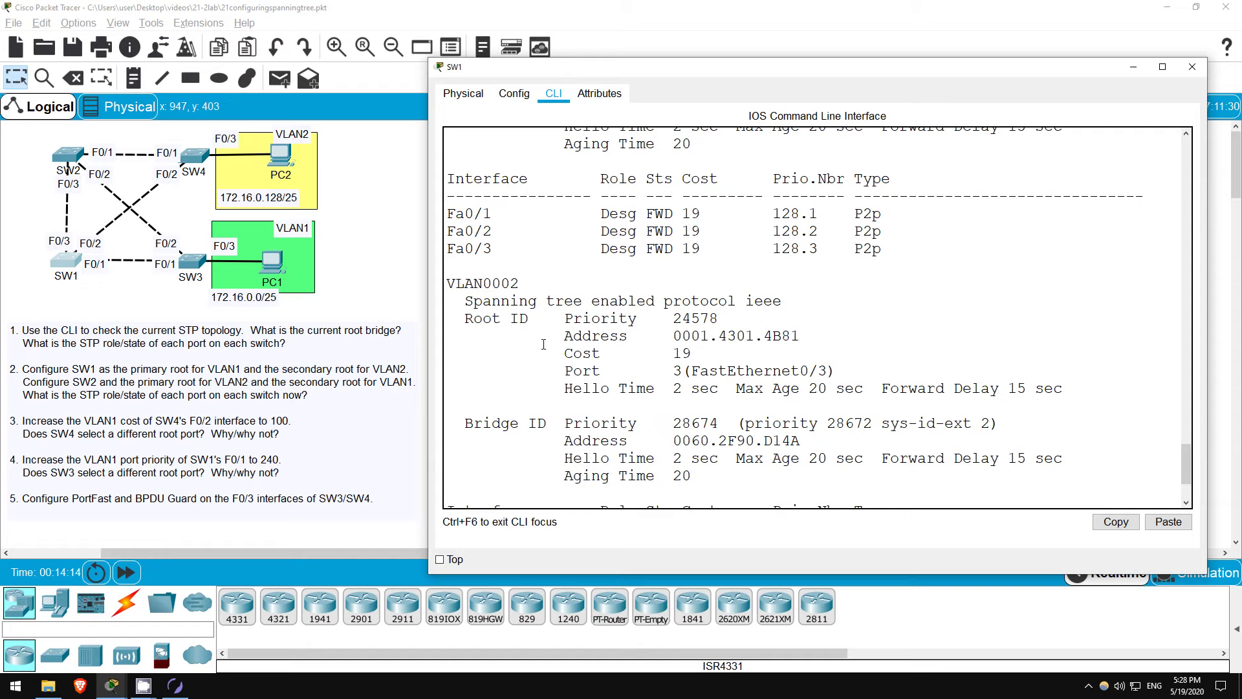
pyautogui.scroll(-3, 550, 353)
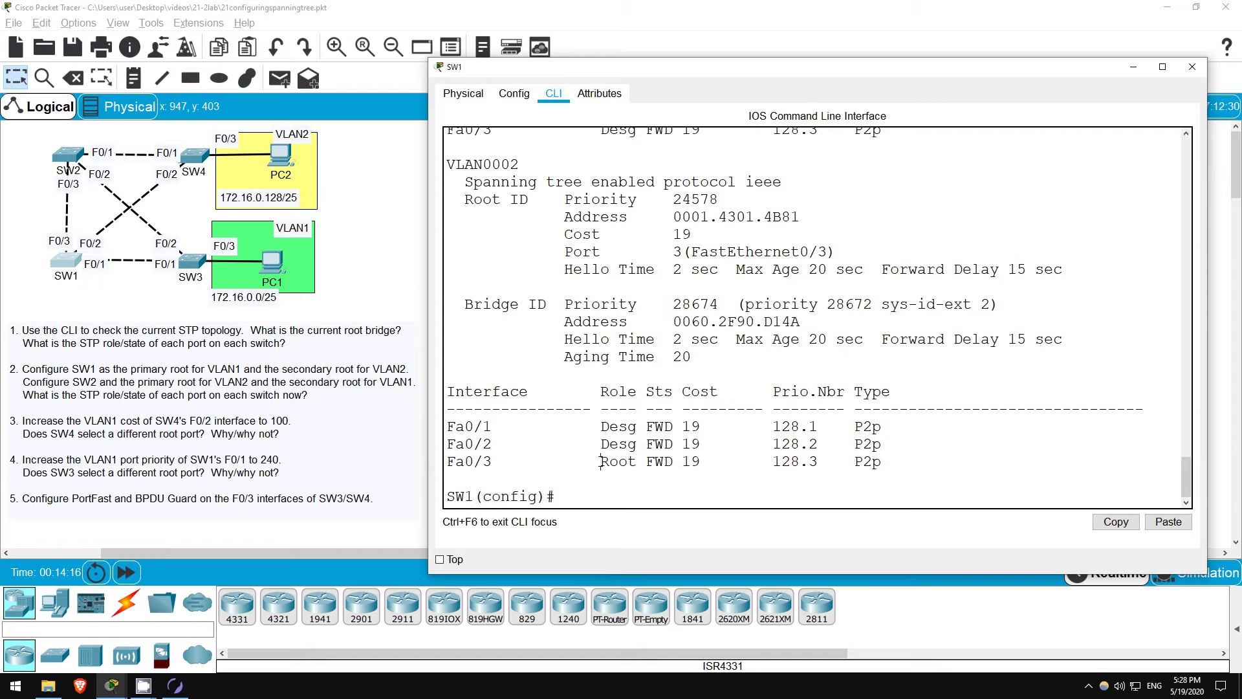
# Check Fa0/3 as VLAN 2 root port and SW1 as VLAN 1 root with all ports designated, then close SW1
pyautogui.moveTo(600, 461); pyautogui.dragTo(647, 462)
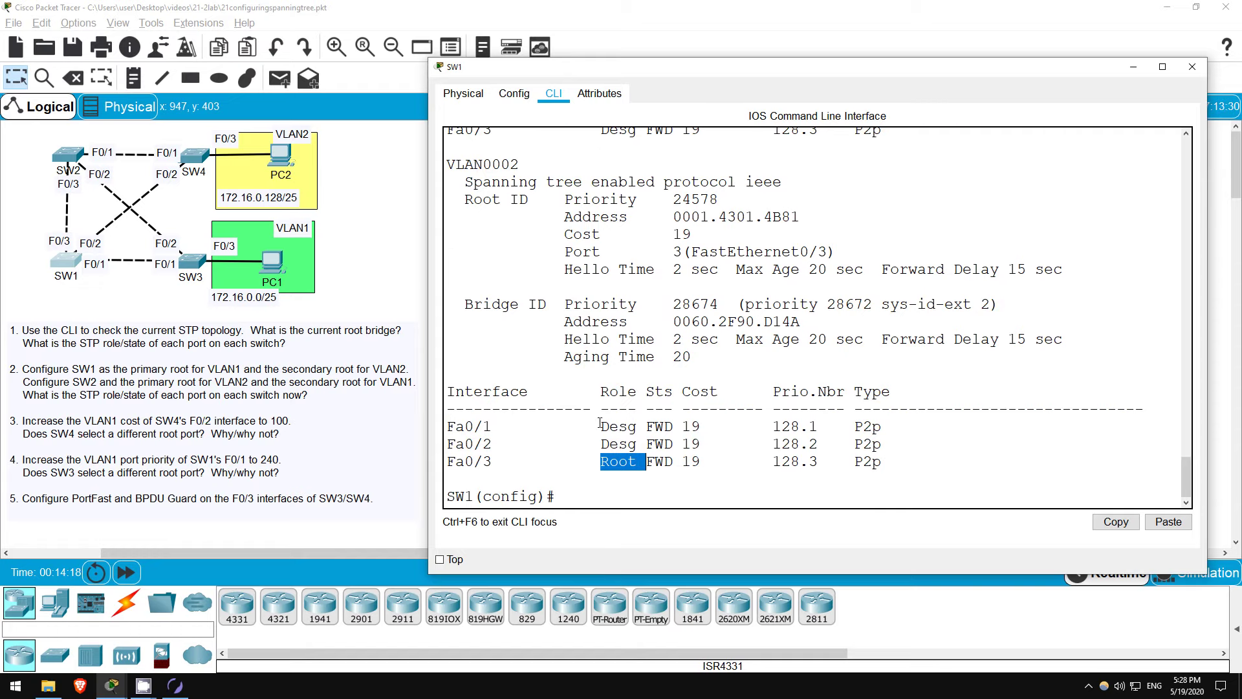
pyautogui.moveTo(600, 426); pyautogui.dragTo(640, 443)
pyautogui.click(633, 445)
pyautogui.scroll(5, 628, 427)
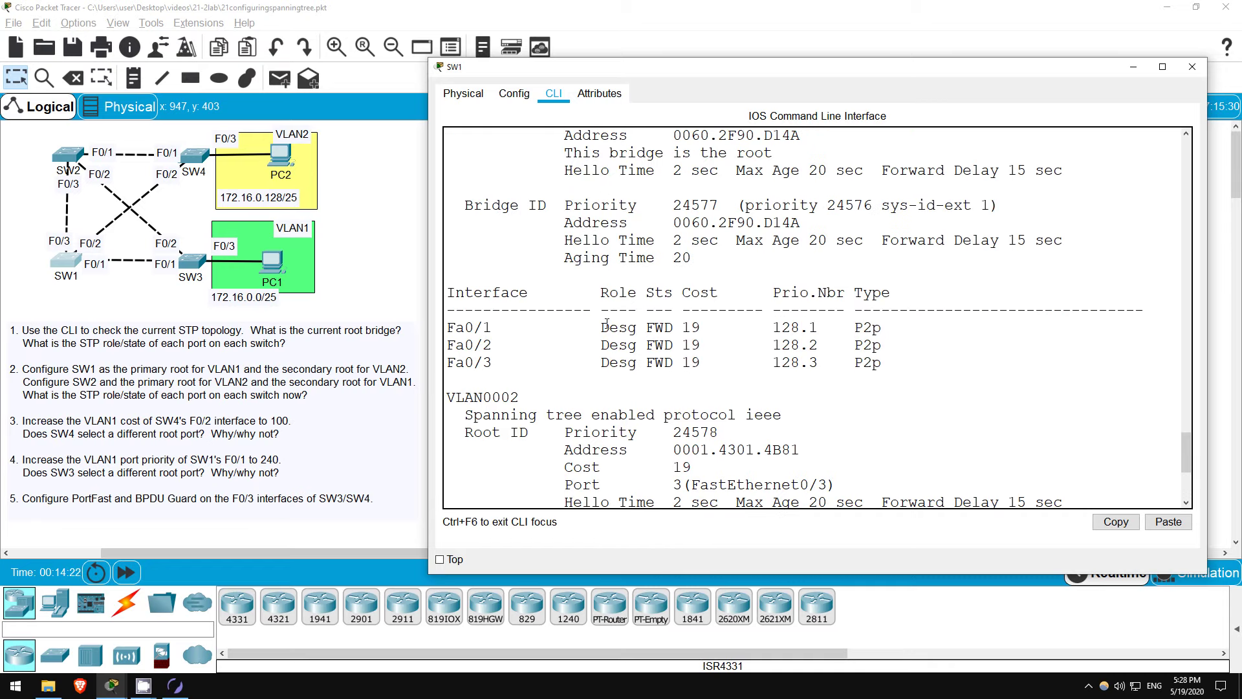
pyautogui.scroll(2, 606, 323)
pyautogui.moveTo(574, 227); pyautogui.dragTo(778, 229)
pyautogui.moveTo(598, 398); pyautogui.dragTo(639, 445)
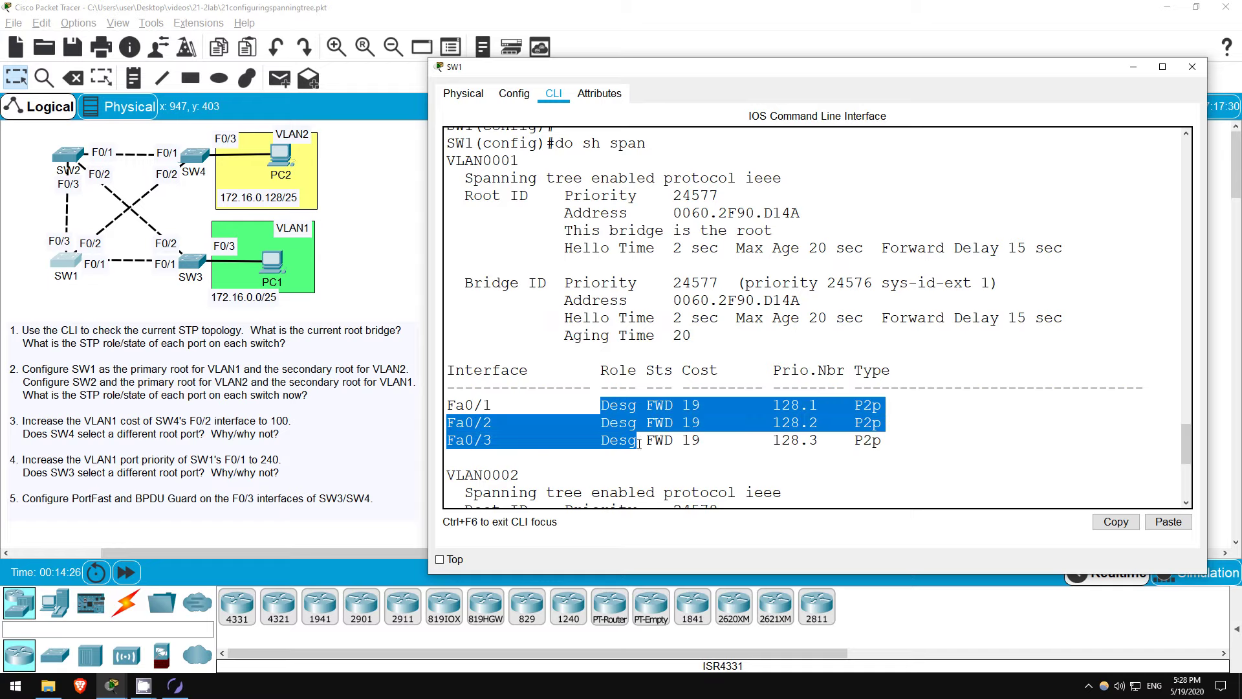
pyautogui.click(638, 444)
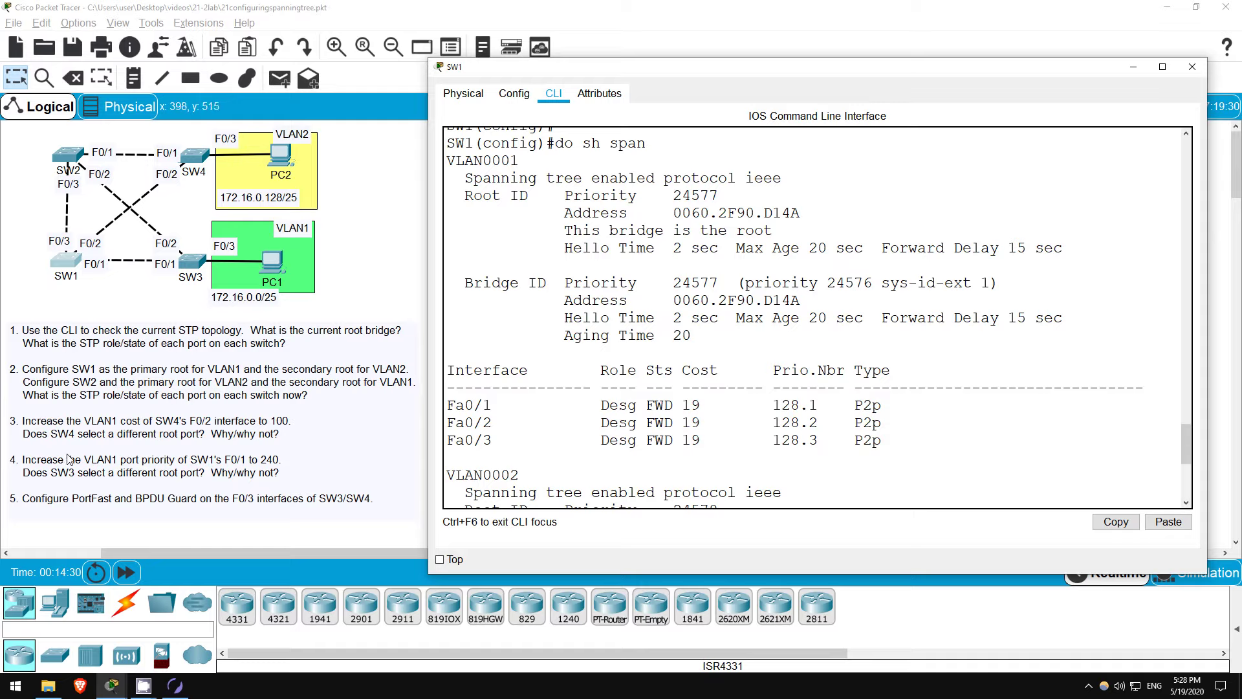
pyautogui.click(393, 253)
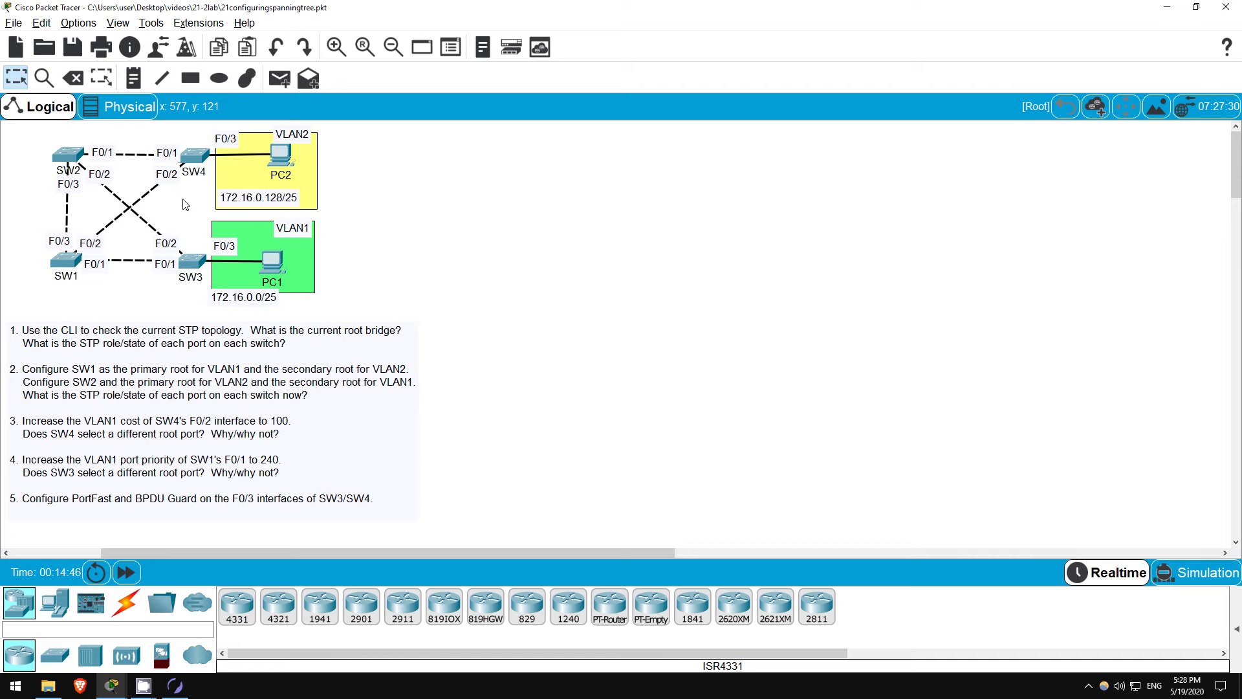
# Show SW4's VLAN 1 spanning-tree status, where Fa0/2 is currently the root port
pyautogui.click(195, 156)
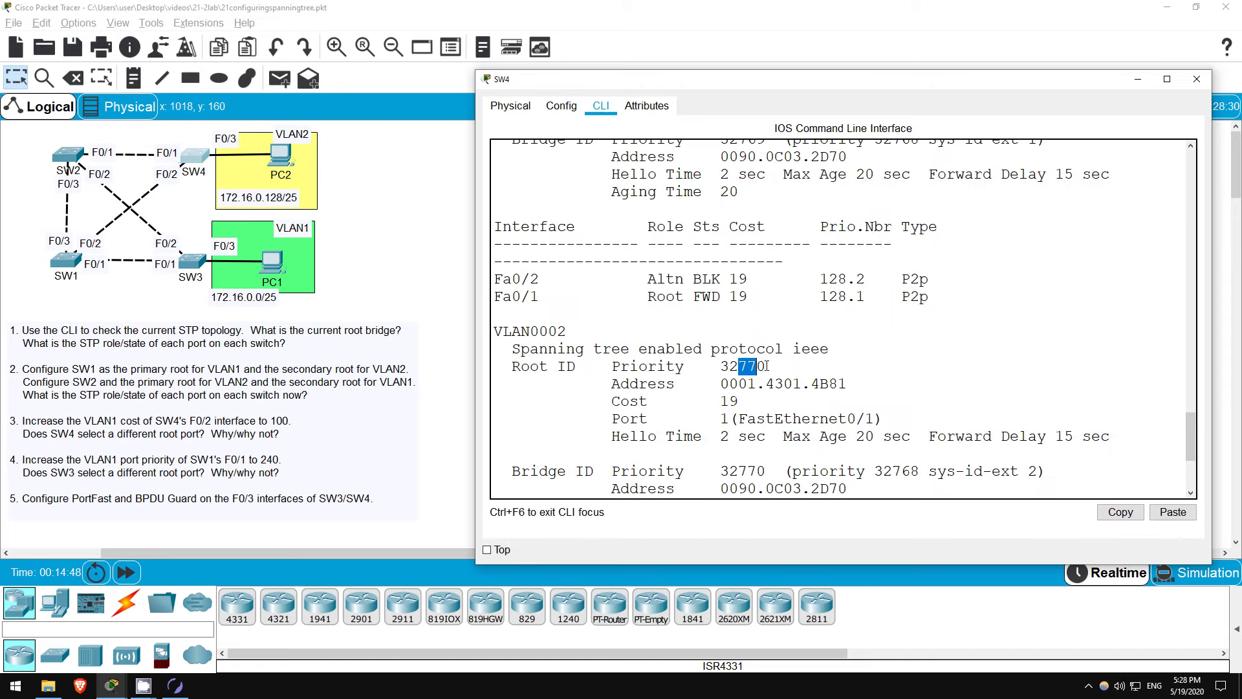
pyautogui.press('Return')
pyautogui.press('Return')
pyautogui.press('Return')
pyautogui.press('Return')
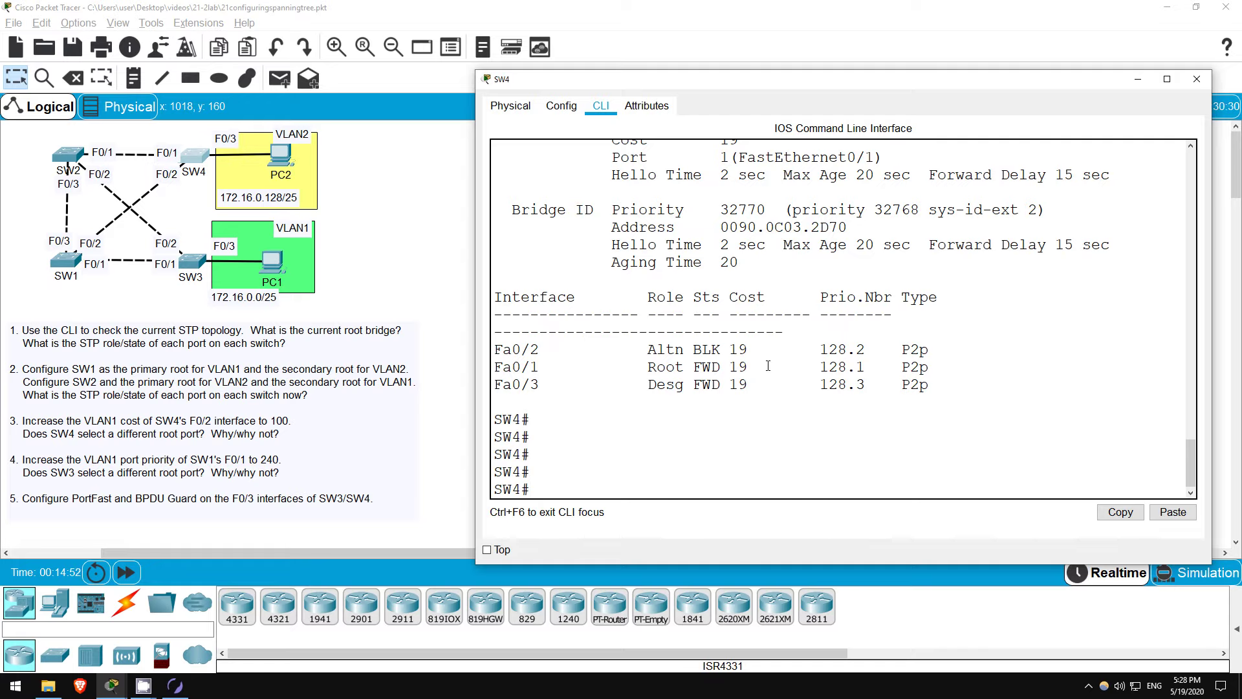
pyautogui.write('sh span vlan 1')
pyautogui.press('Return')
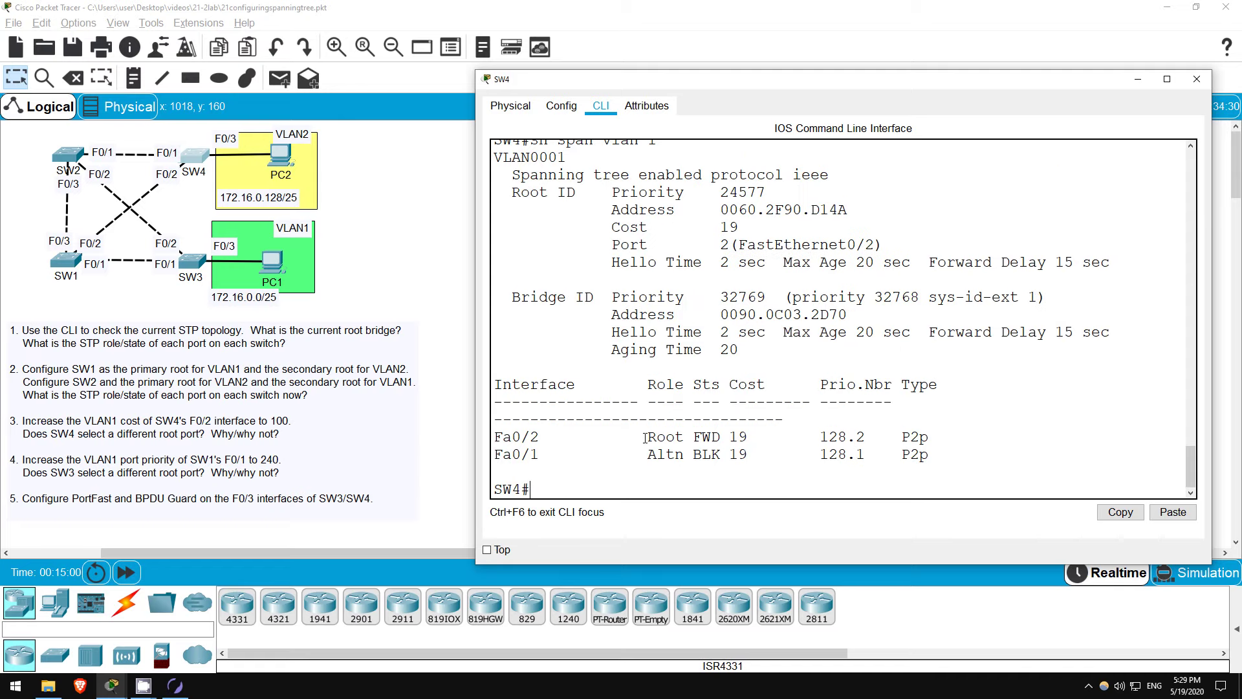
pyautogui.moveTo(646, 438); pyautogui.dragTo(687, 439)
pyautogui.click(655, 488)
# Set spanning-tree VLAN 1 cost 100 on SW4's F0/2 and enter 'do sh span vlan 1' to verify
pyautogui.write('conf t')
pyautogui.press('Return')
pyautogui.press('Return')
pyautogui.press('Return')
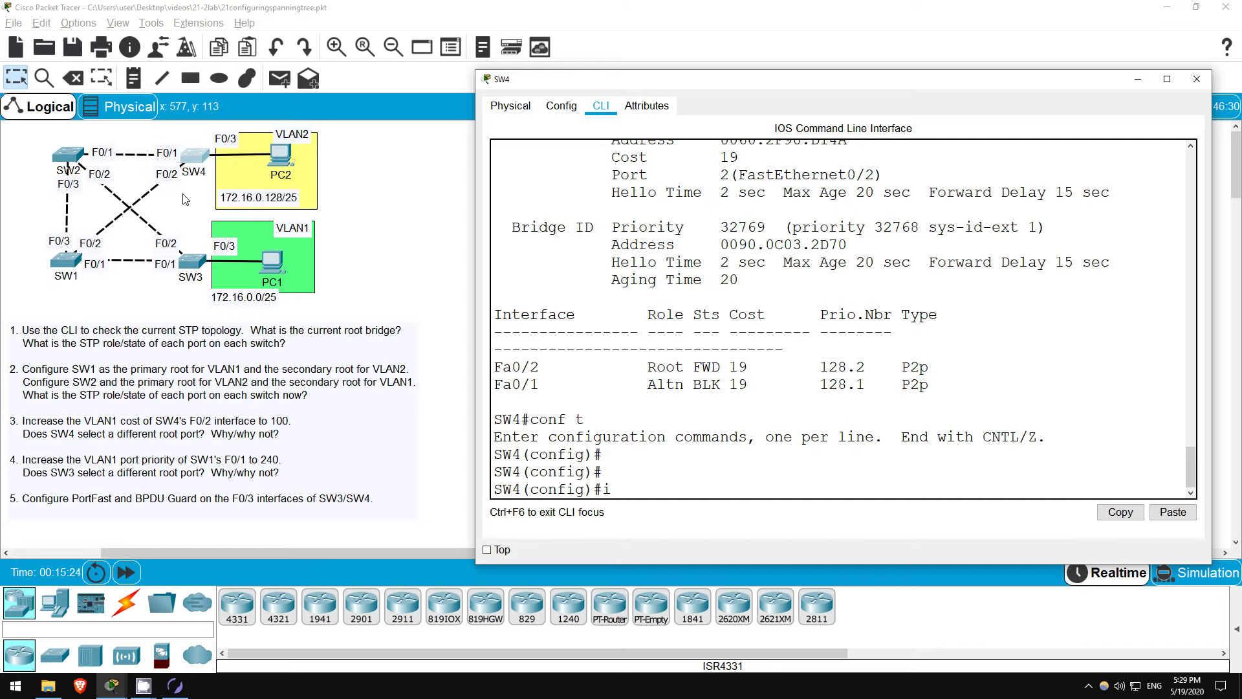
pyautogui.write('nt f0/2')
pyautogui.press('Return')
pyautogui.press('Return')
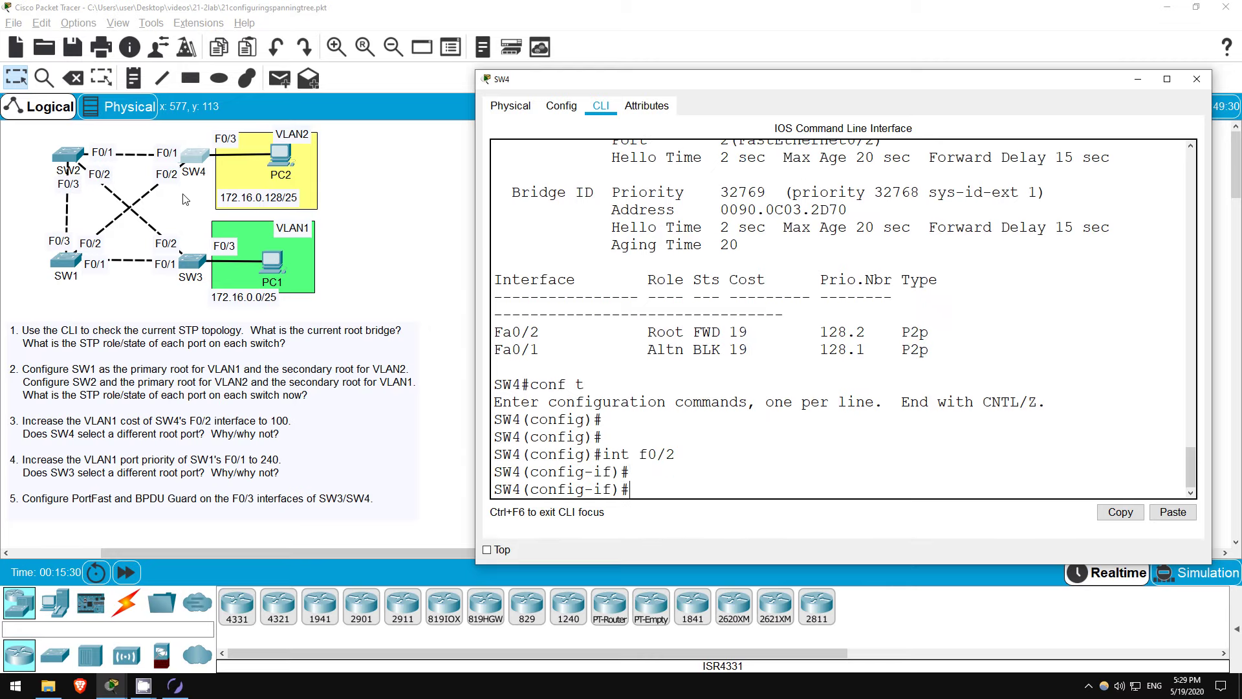
pyautogui.write('span vlan 1 cost 100')
pyautogui.press('Return')
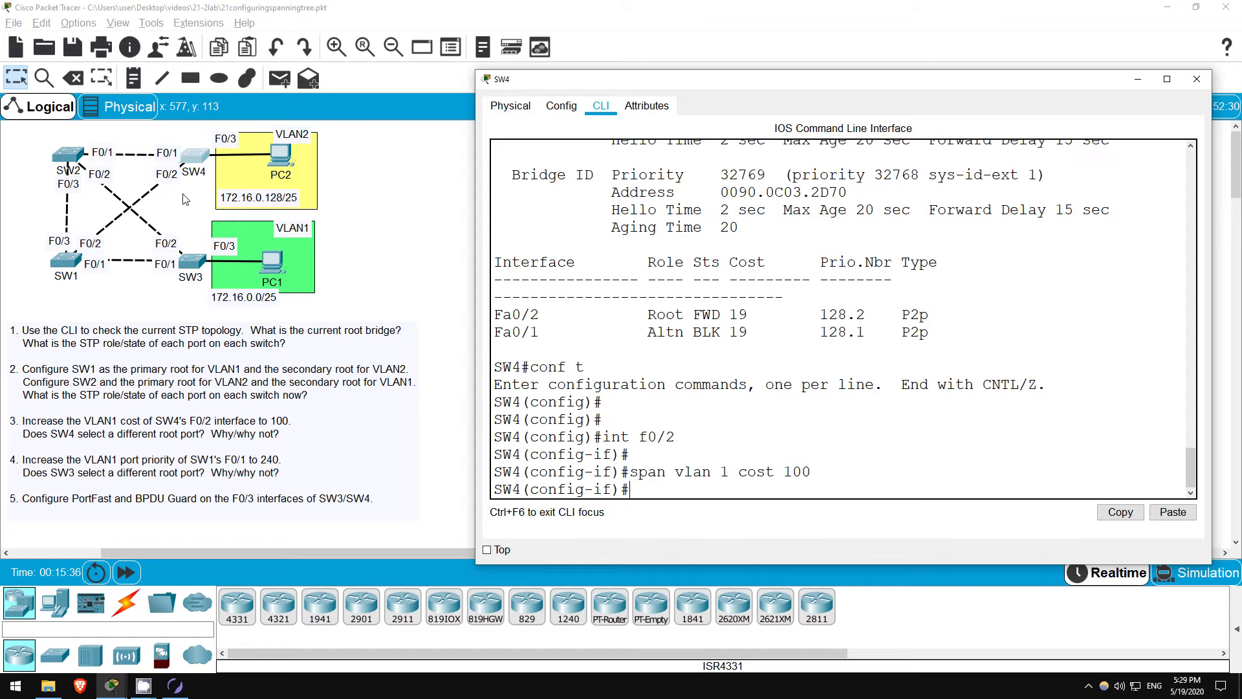
pyautogui.write('do sh span vlan 1')
# Confirm SW4's Fa0/2 is now Altn BLK at cost 100 and Fa0/1 is Root, then close SW4
pyautogui.press('Return')
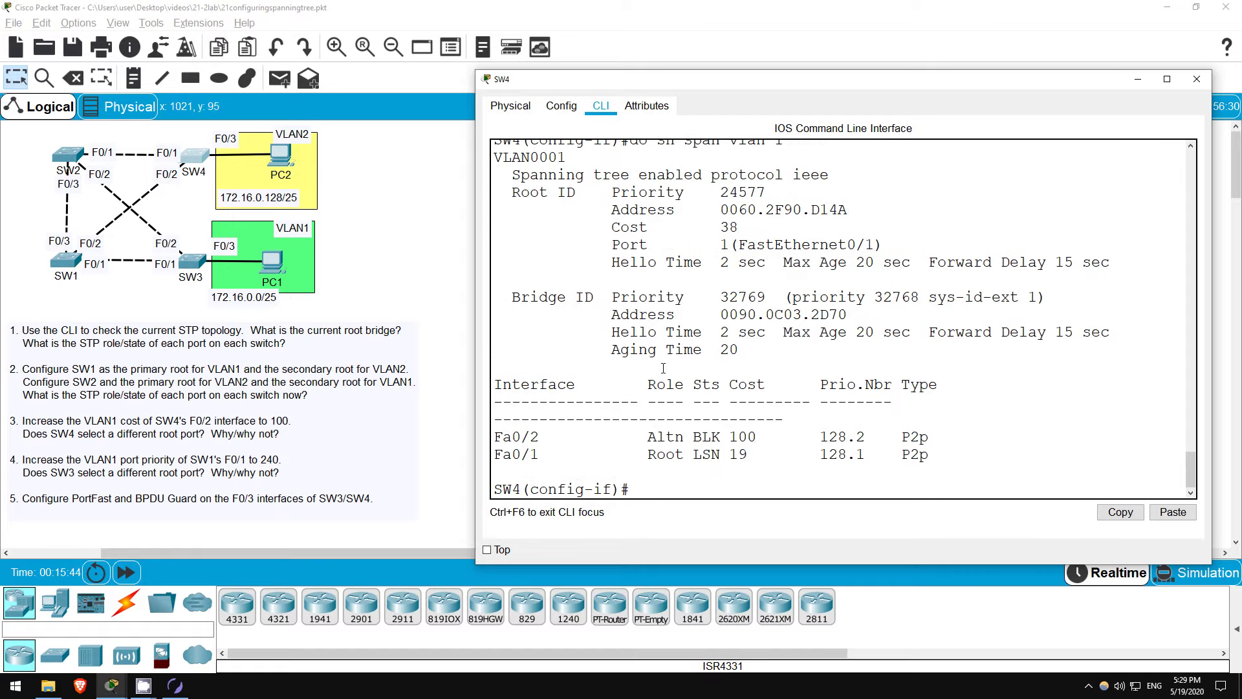
pyautogui.moveTo(648, 437); pyautogui.dragTo(758, 438)
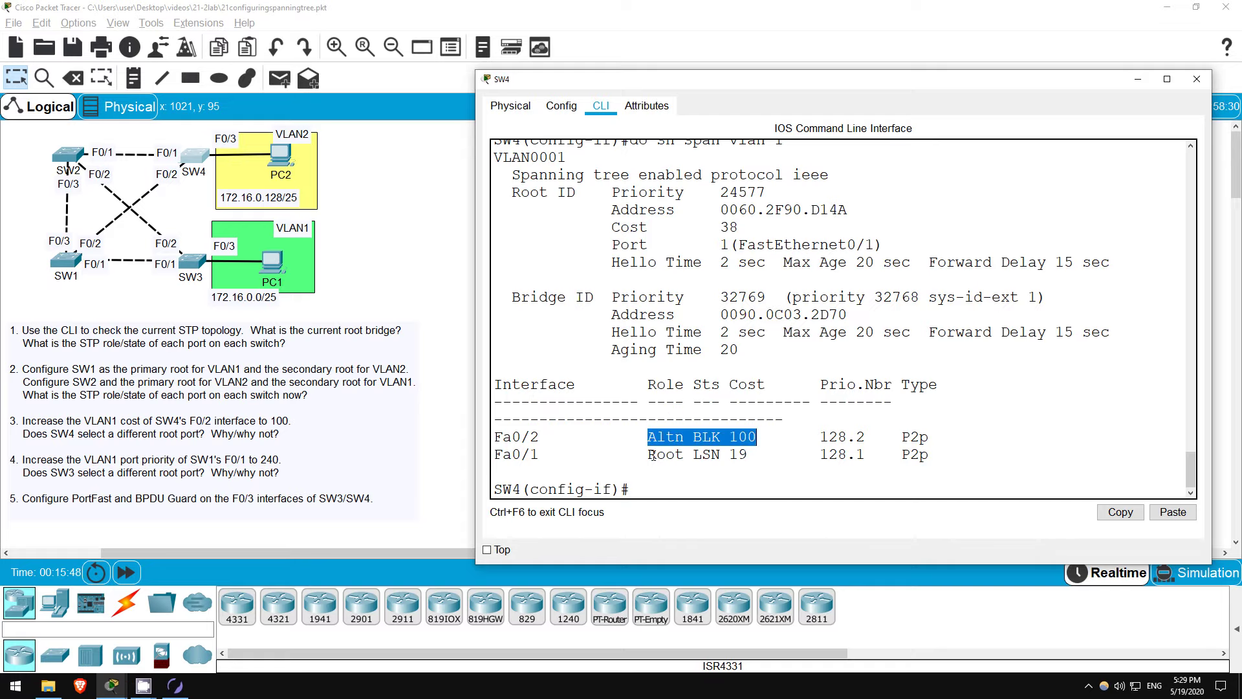
pyautogui.moveTo(648, 455); pyautogui.dragTo(684, 455)
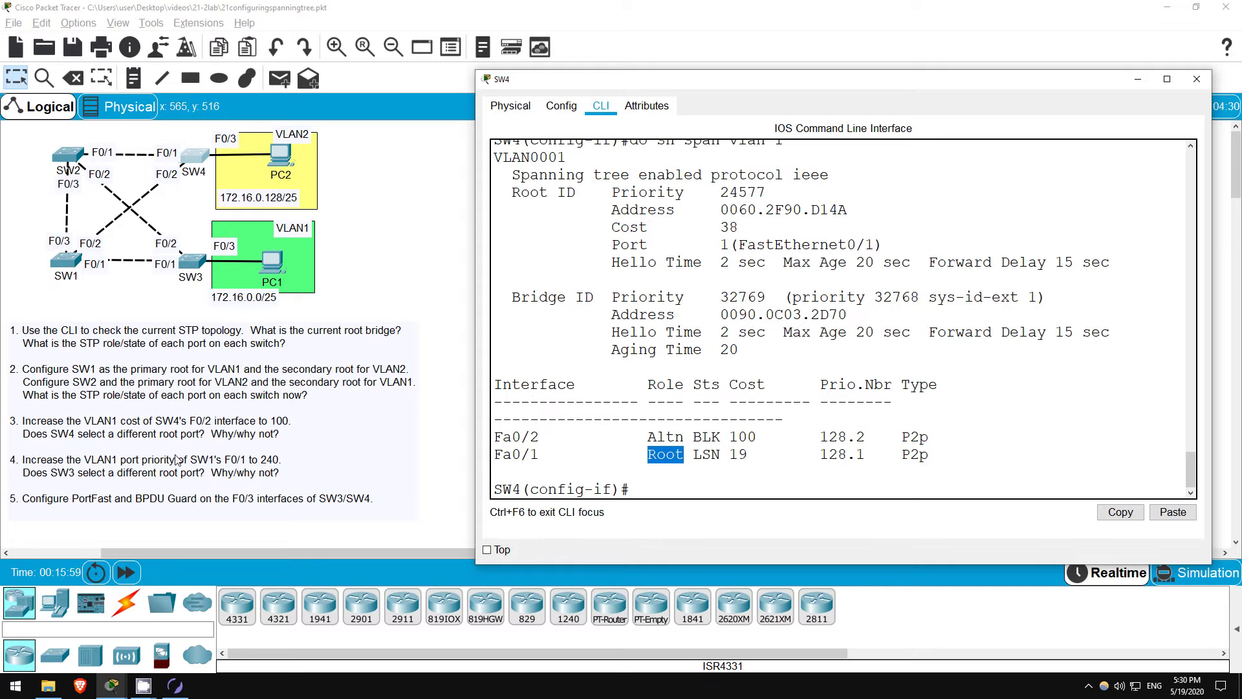
pyautogui.click(404, 251)
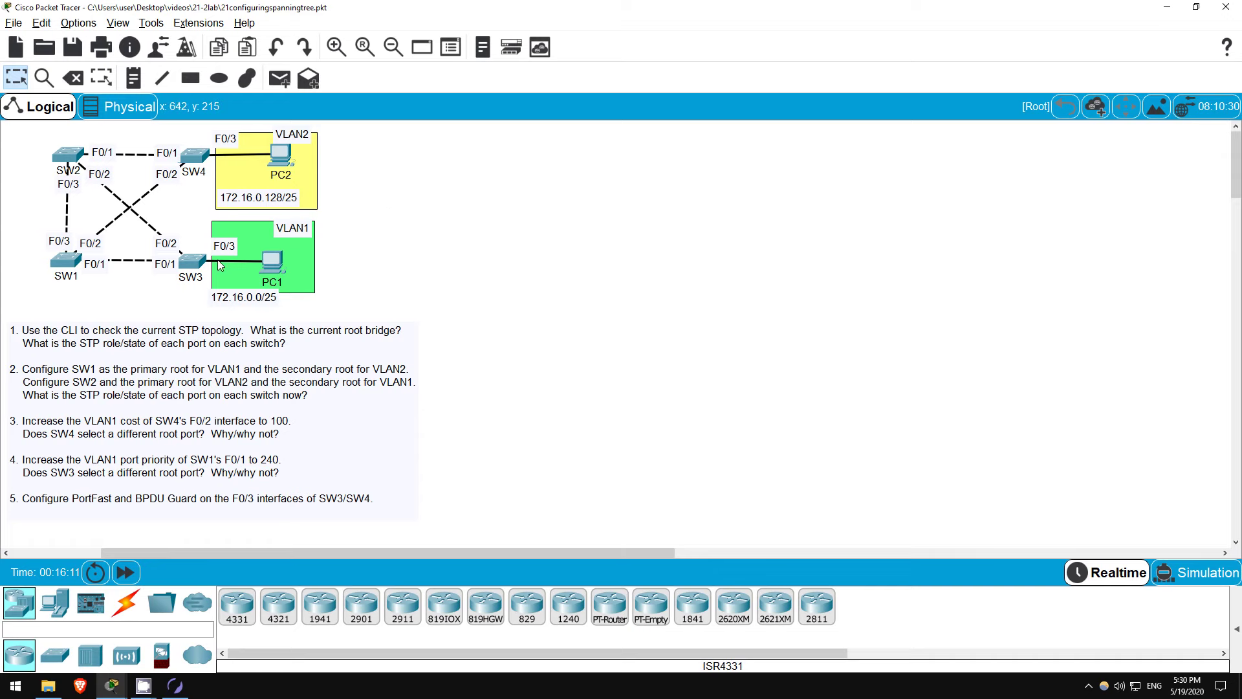
# On SW3, enter conf t and run 'do sh span vlan 1', showing Fa0/1 as root port
pyautogui.click(194, 261)
pyautogui.scroll(-5, 900, 395)
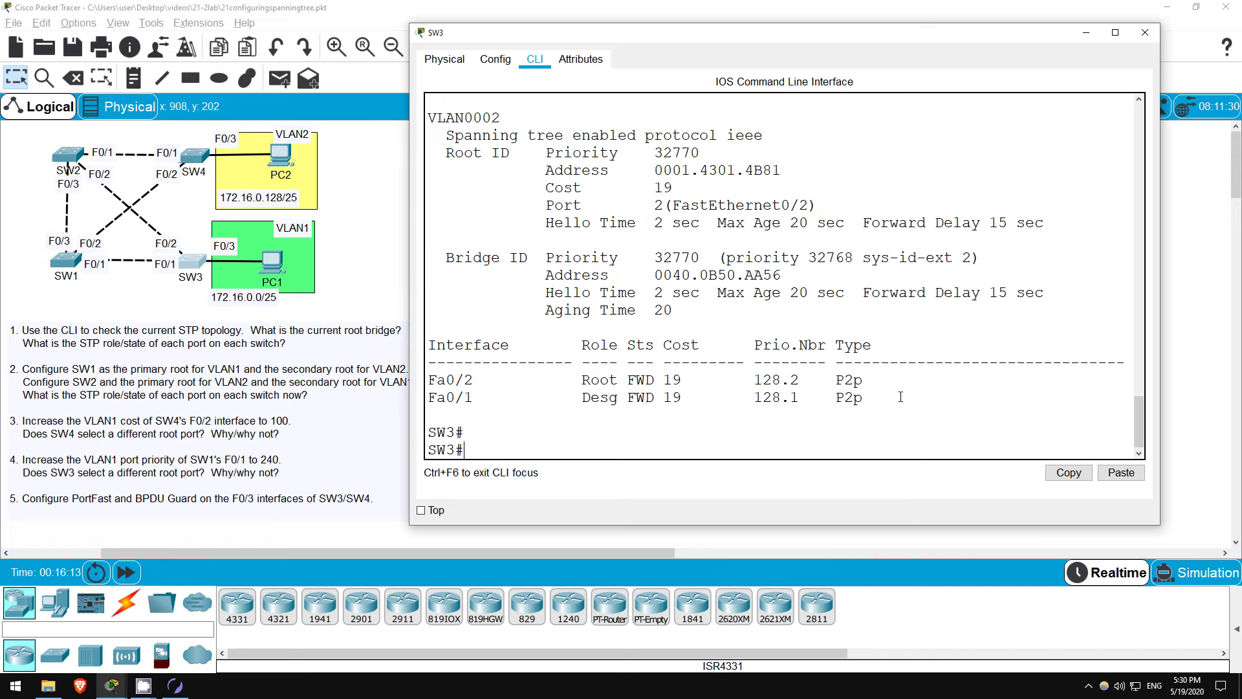
pyautogui.press('Return')
pyautogui.write('conf t')
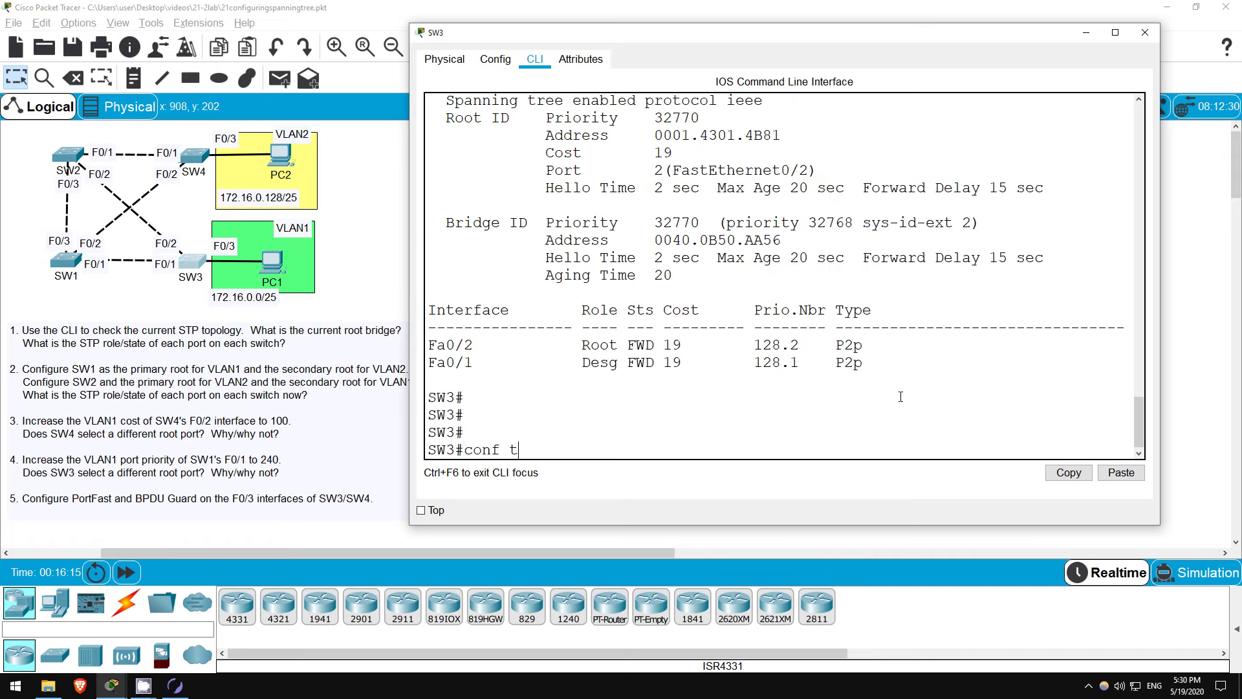
pyautogui.press('Return')
pyautogui.press('Return')
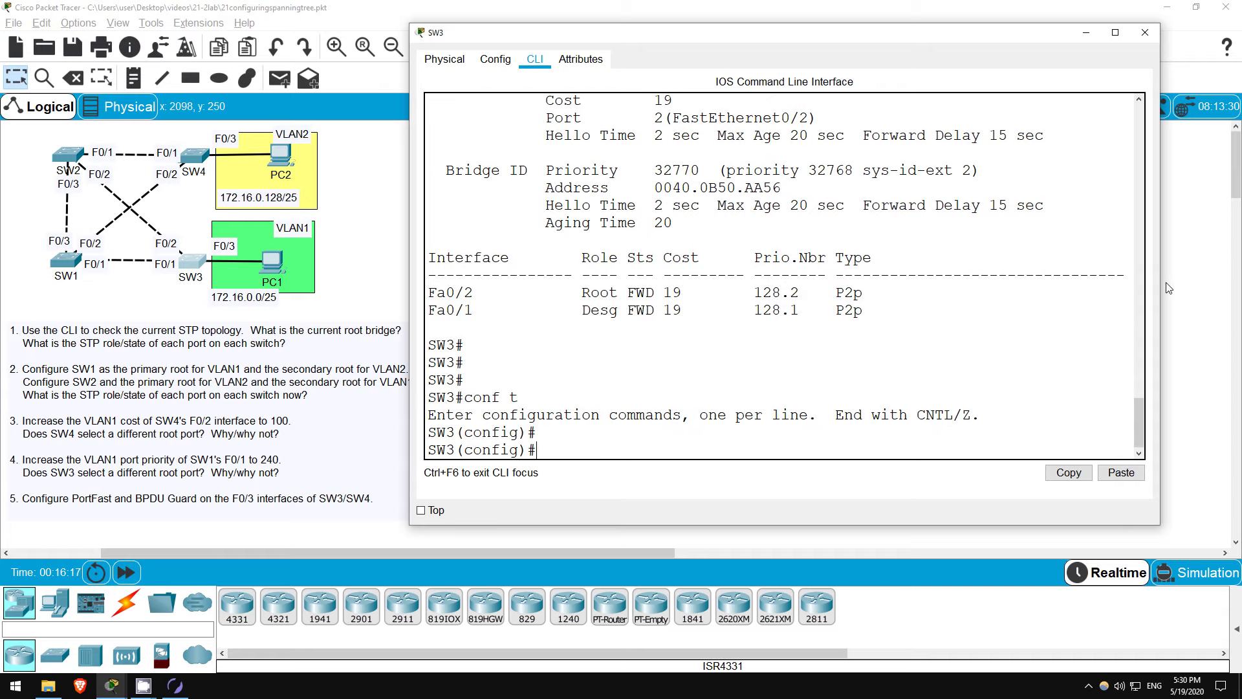
pyautogui.moveTo(1164, 282); pyautogui.dragTo(1187, 282)
pyautogui.moveTo(712, 32); pyautogui.dragTo(735, 31)
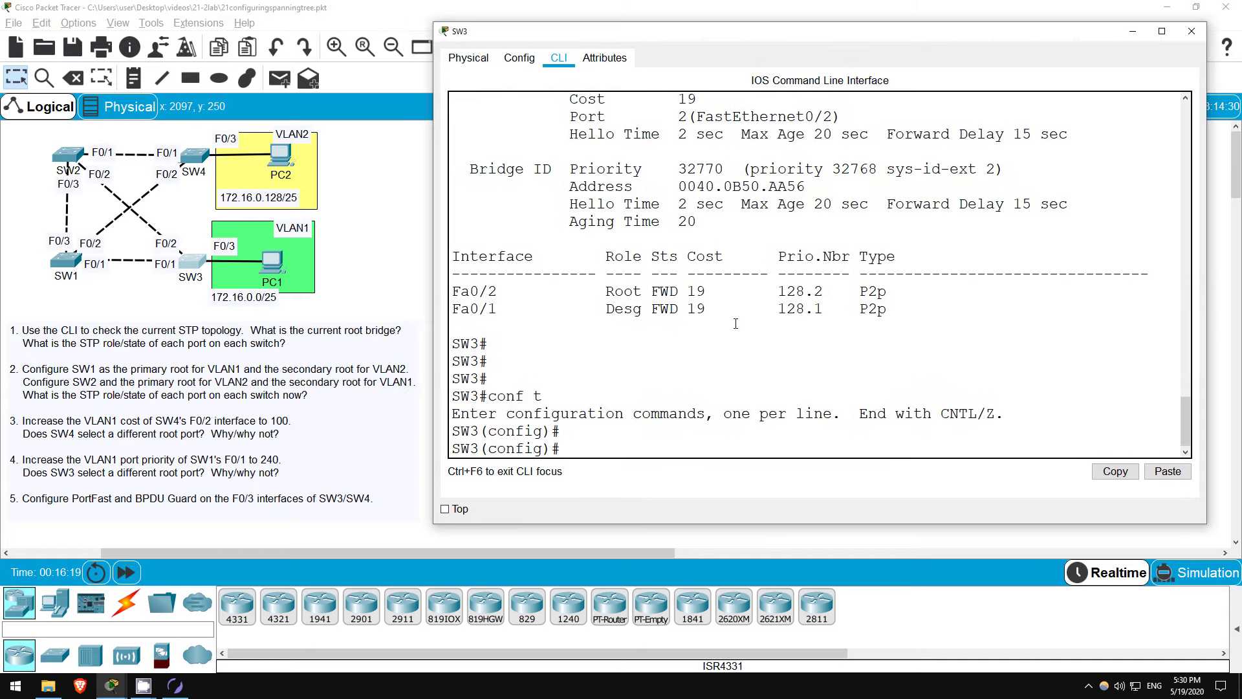
pyautogui.write('do sh span vlan 1')
pyautogui.press('Return')
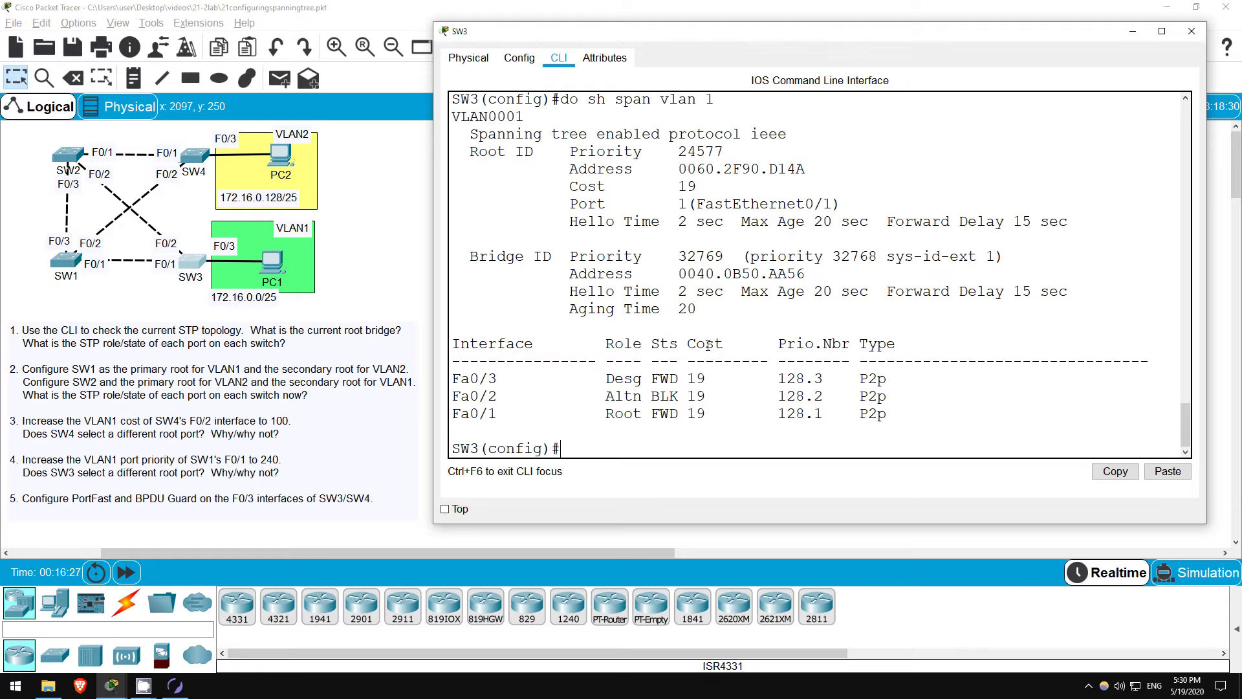
pyautogui.moveTo(604, 413); pyautogui.dragTo(642, 414)
pyautogui.click(670, 436)
# Set spanning-tree VLAN 1 port-priority 240 on SW1's interface F0/1
pyautogui.click(66, 260)
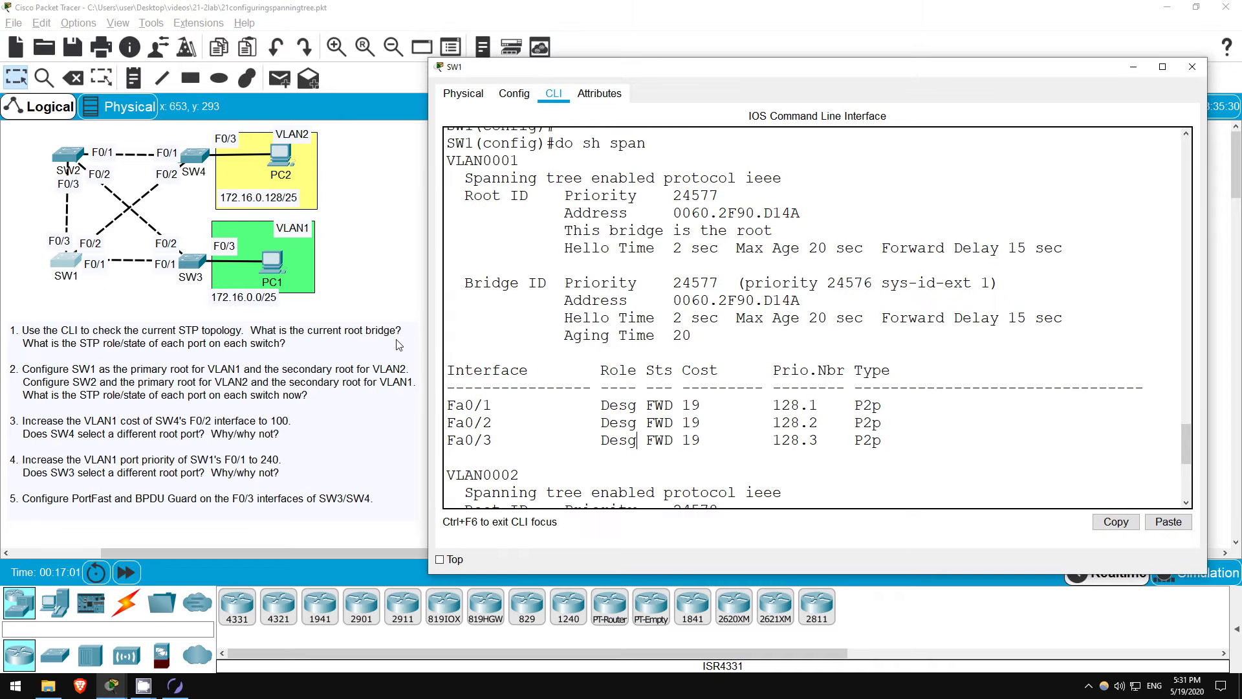
pyautogui.press('Return')
pyautogui.press('Return')
pyautogui.press('Return')
pyautogui.press('Return')
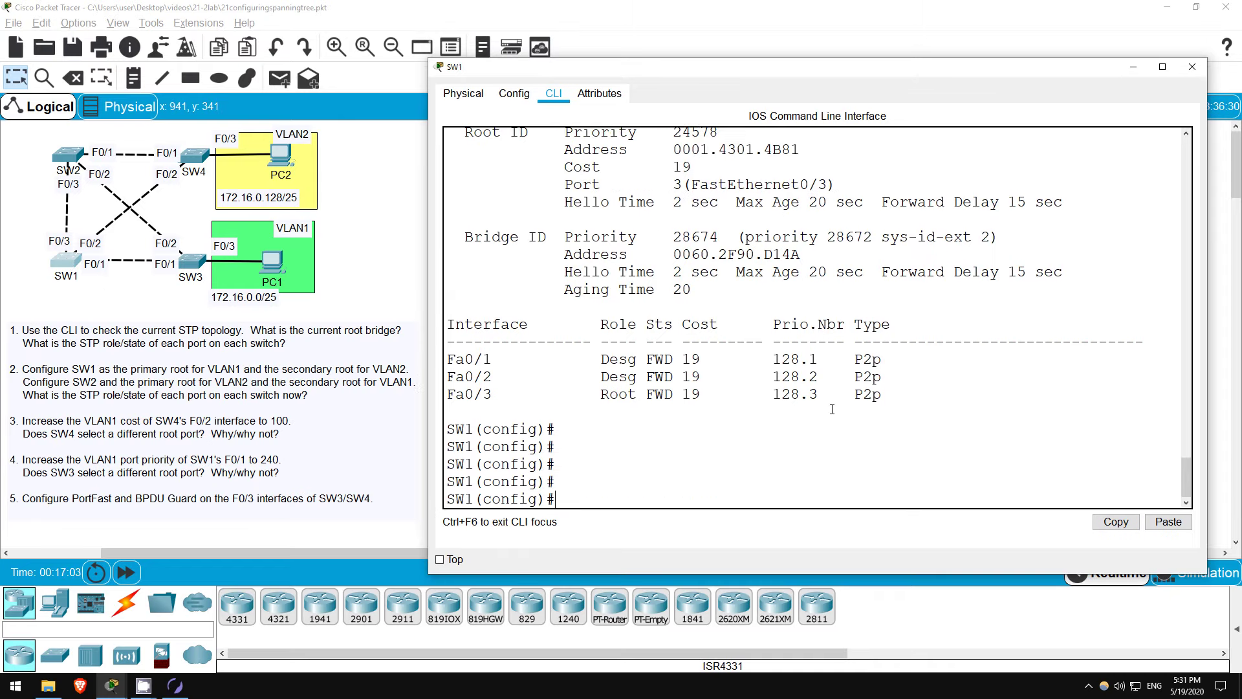
pyautogui.write('int f0/1')
pyautogui.press('Return')
pyautogui.write('span')
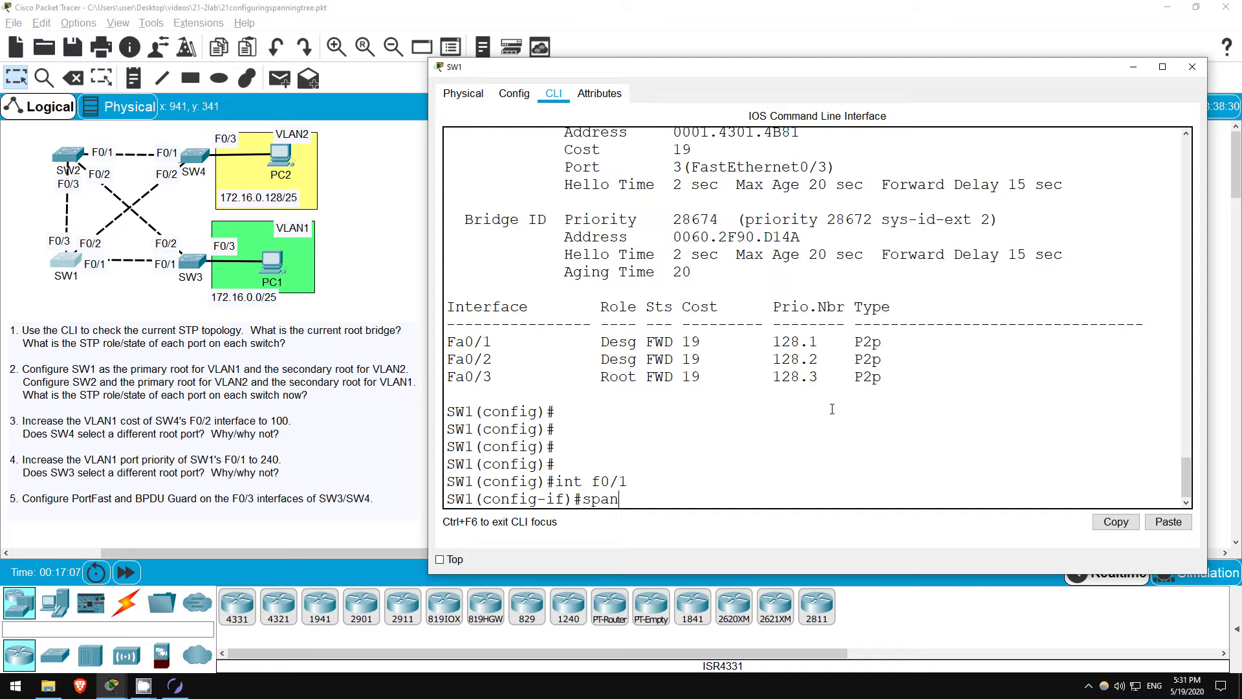
pyautogui.write(' vlan 1 port')
pyautogui.press('Tab')
pyautogui.press('BackSpace')
pyautogui.press('BackSpace')
pyautogui.press('BackSpace')
pyautogui.write('port')
pyautogui.press('Tab')
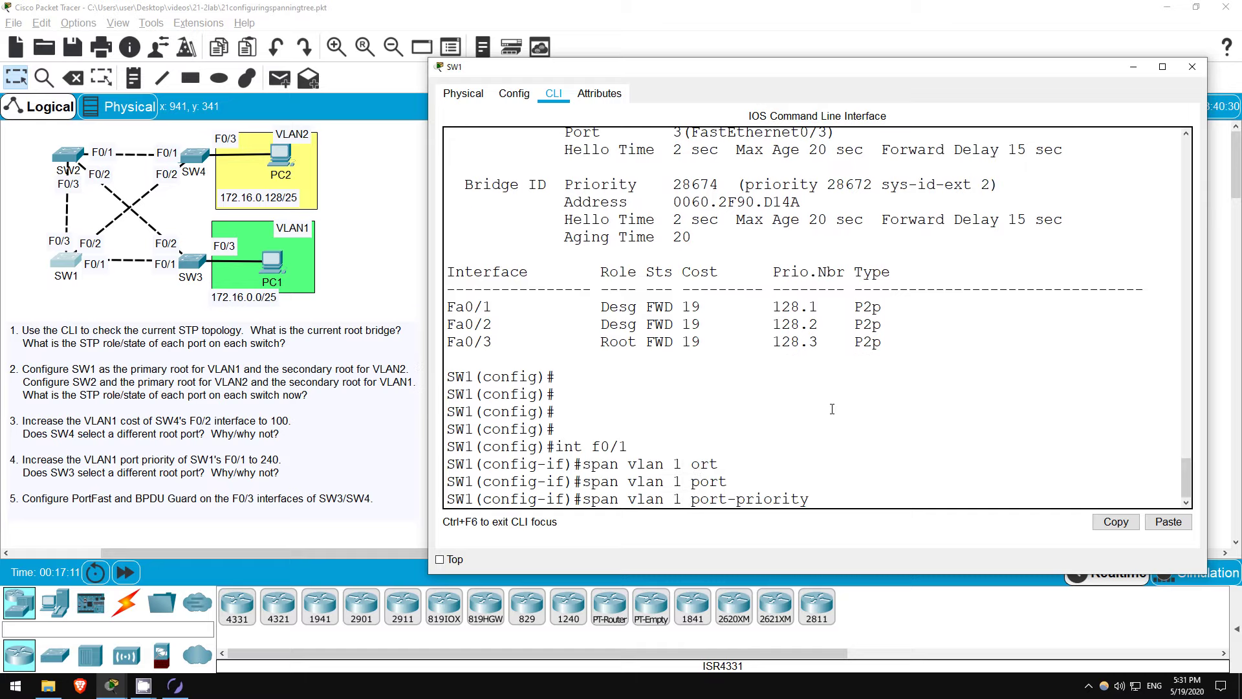
pyautogui.write('240')
pyautogui.press('Return')
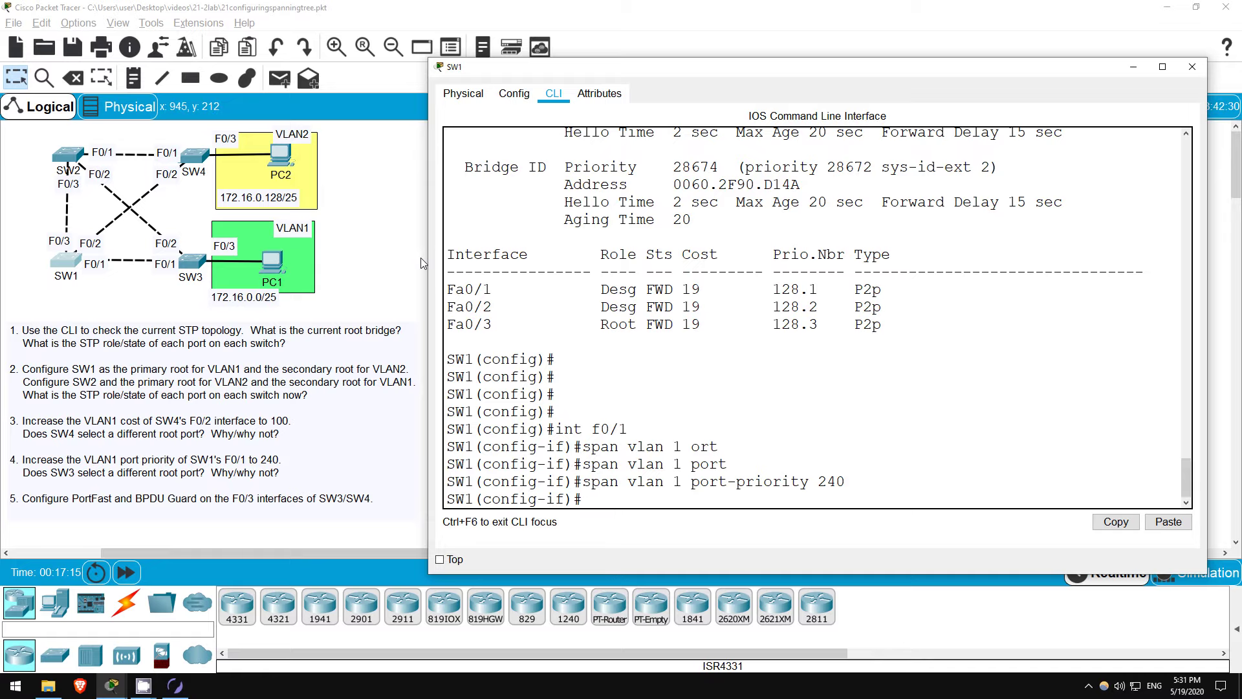
# Verify F0/1 shows priority 240 in SW1's VLAN 1 table, then go back to SW3
pyautogui.write('do sh span vlan 1')
pyautogui.press('Return')
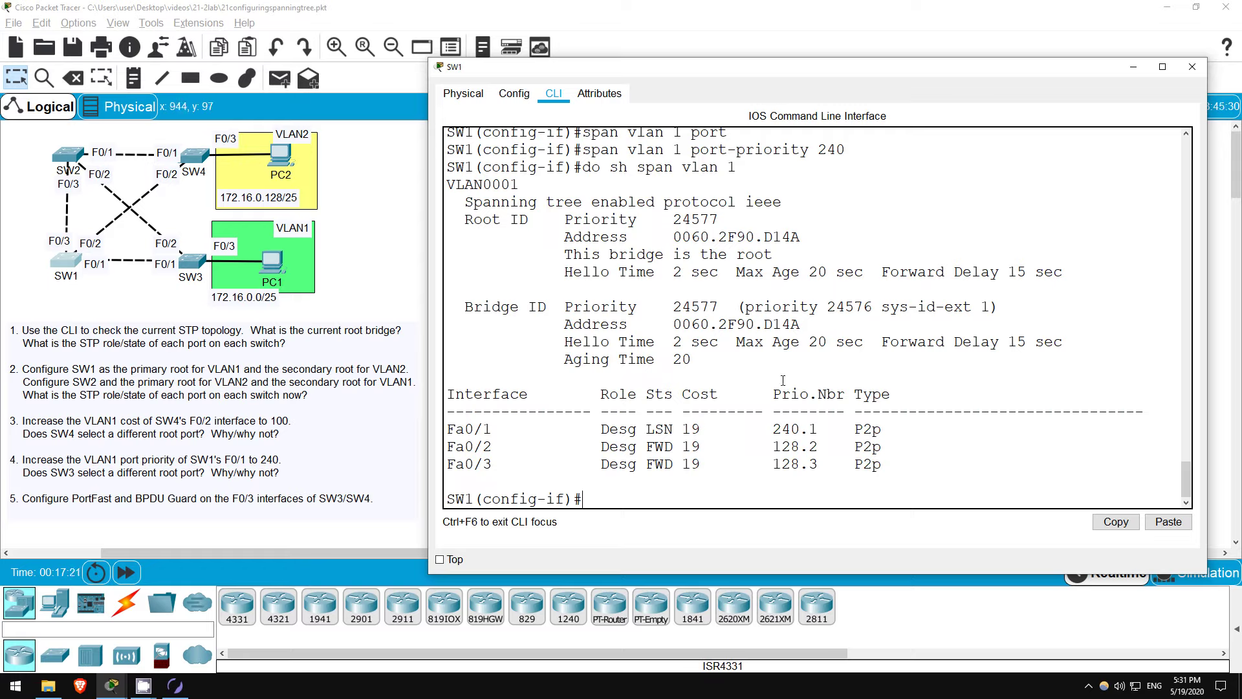
pyautogui.moveTo(772, 394); pyautogui.dragTo(849, 395)
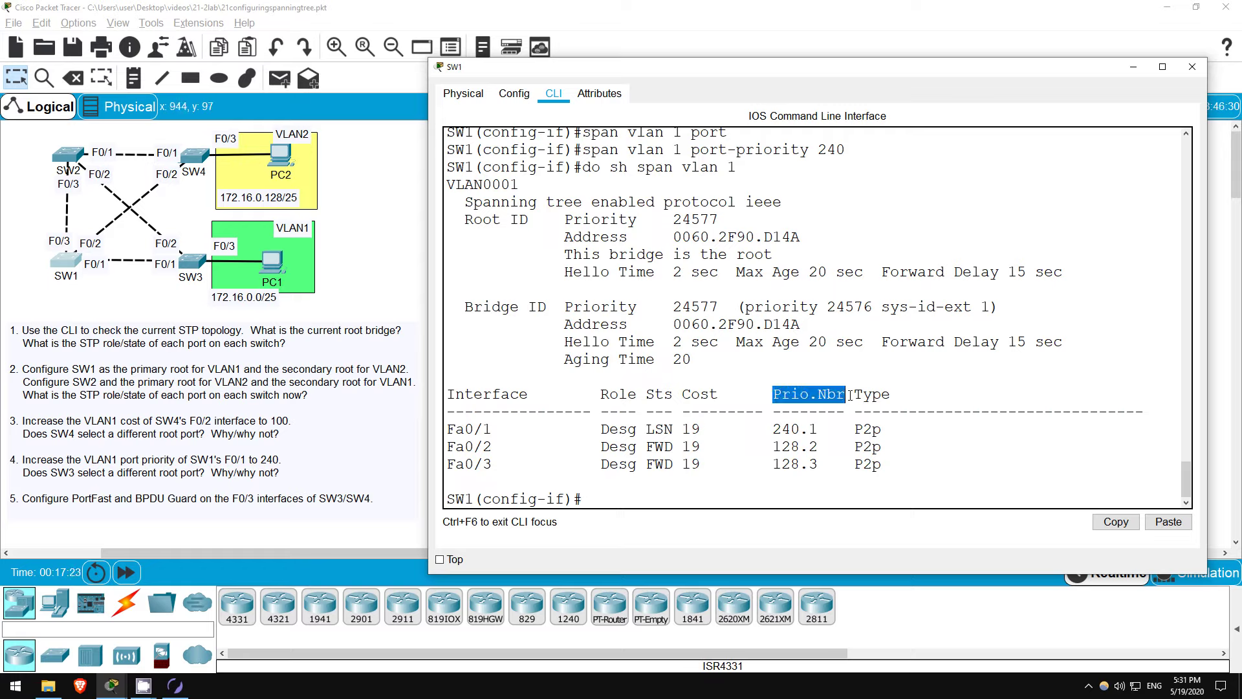
pyautogui.click(775, 428)
pyautogui.moveTo(775, 429); pyautogui.dragTo(802, 430)
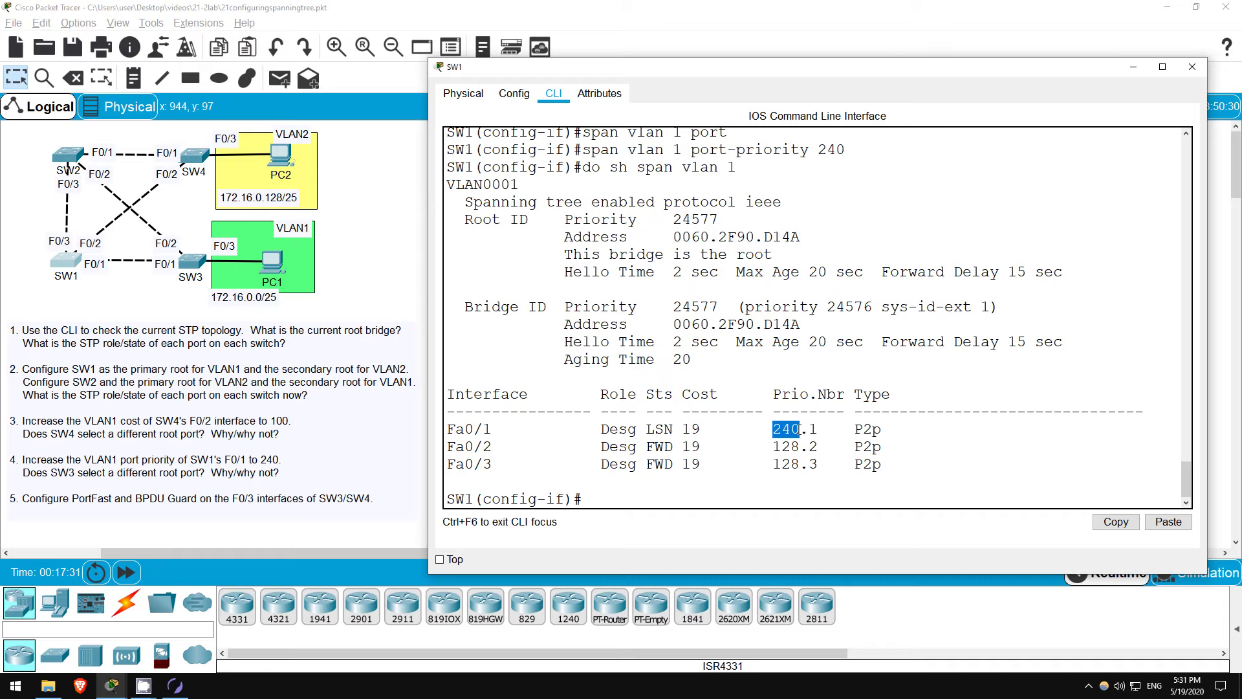
pyautogui.click(801, 429)
pyautogui.click(191, 261)
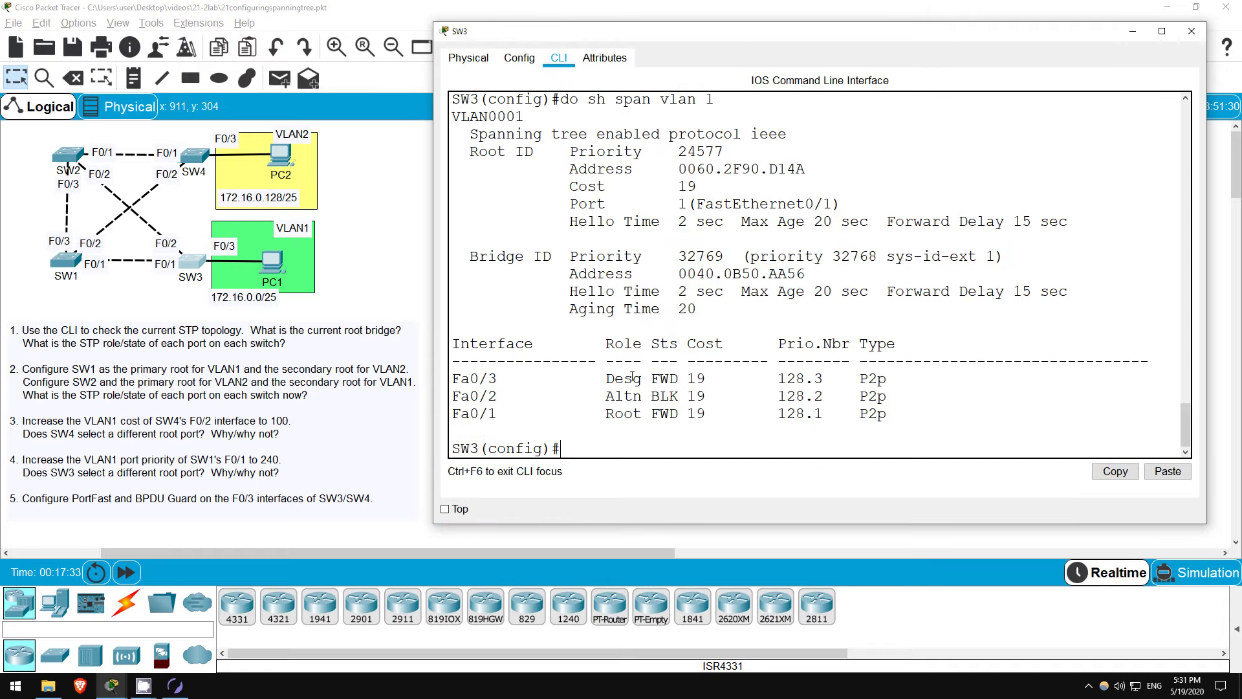
pyautogui.press('Up')
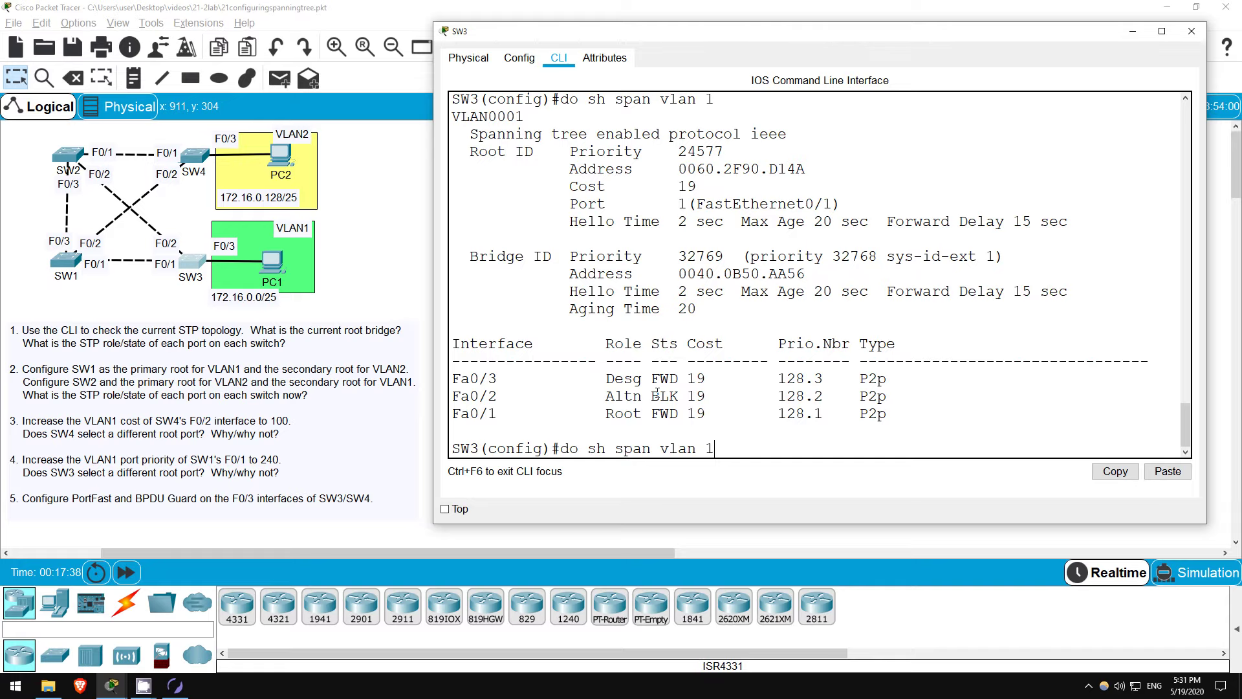
pyautogui.press('Return')
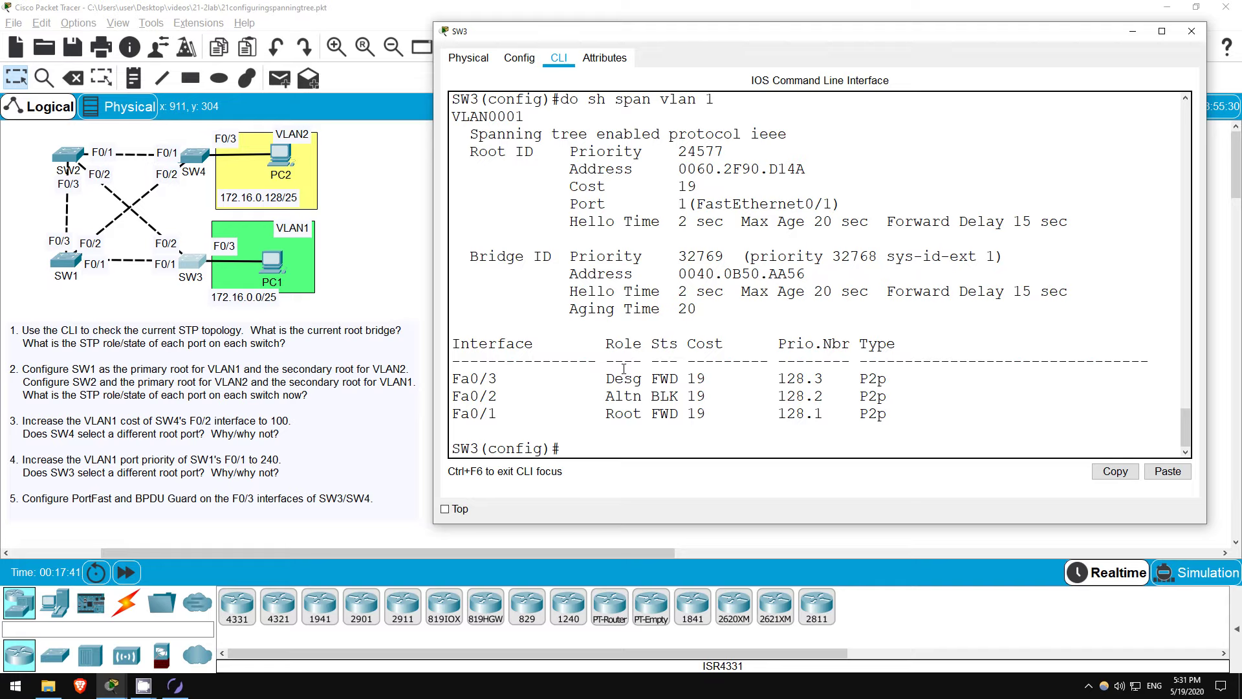
pyautogui.moveTo(605, 412); pyautogui.dragTo(689, 416)
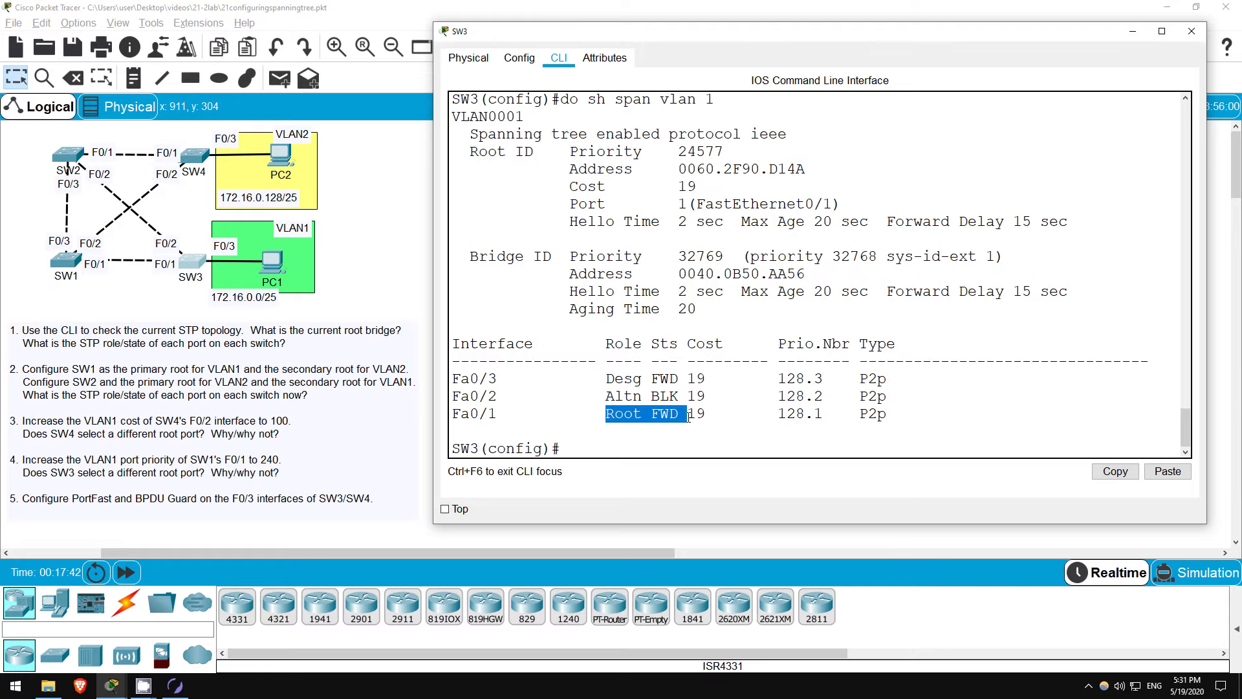
pyautogui.click(620, 449)
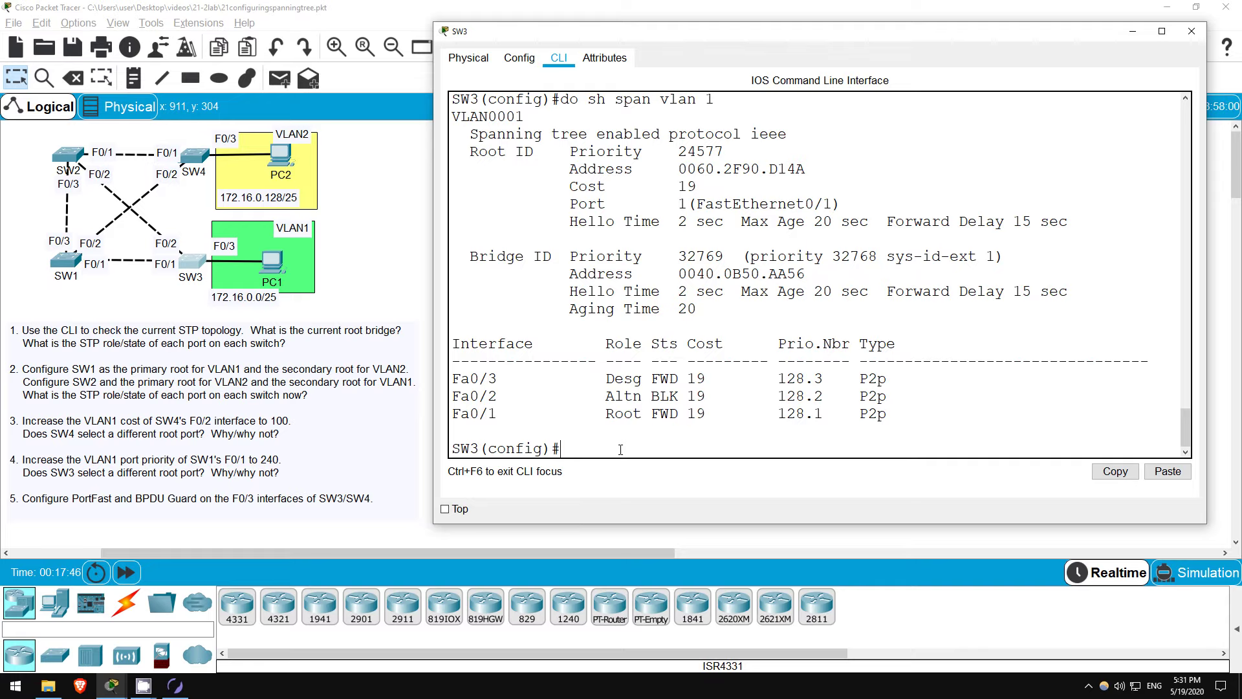
# Enable Show Link Lights in Options > Preferences
pyautogui.click(395, 282)
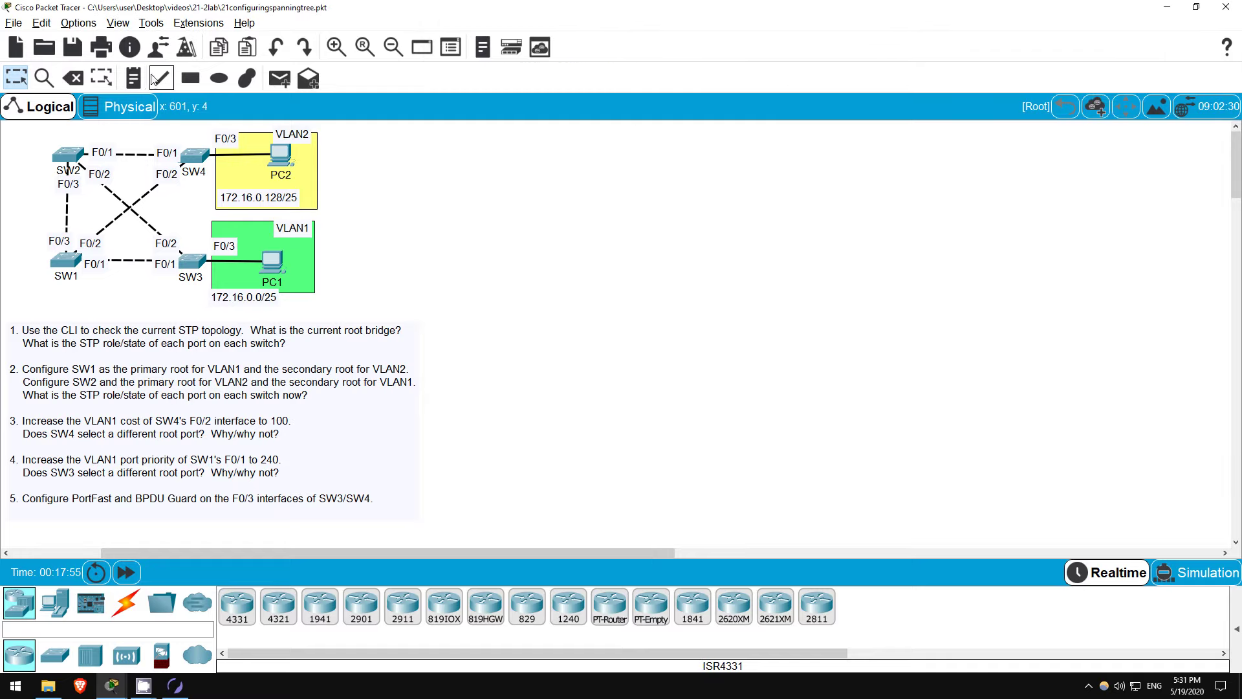
pyautogui.click(79, 24)
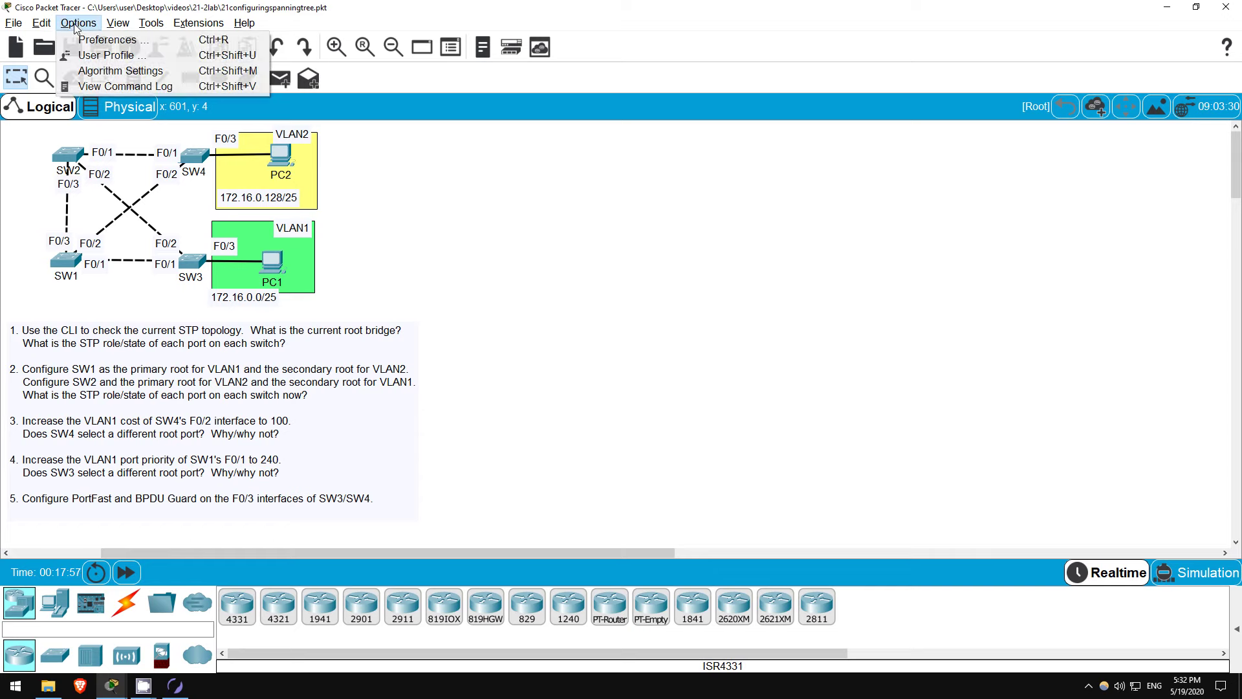
pyautogui.click(105, 36)
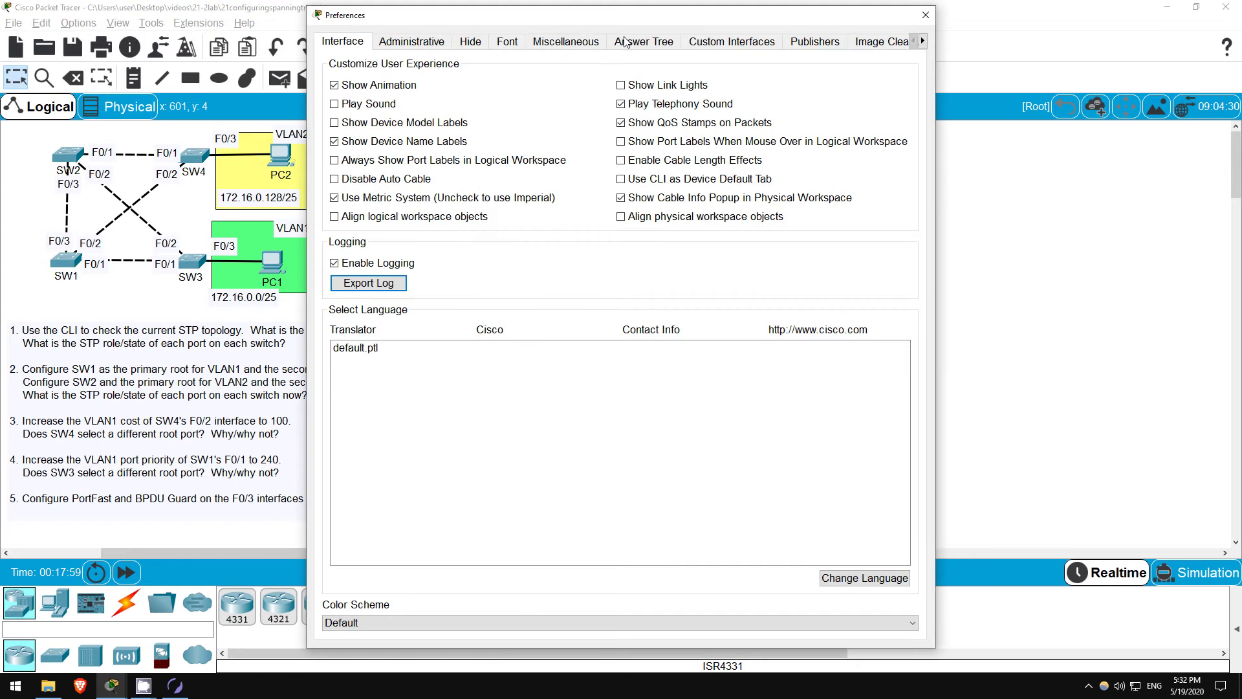
pyautogui.click(621, 87)
pyautogui.click(931, 15)
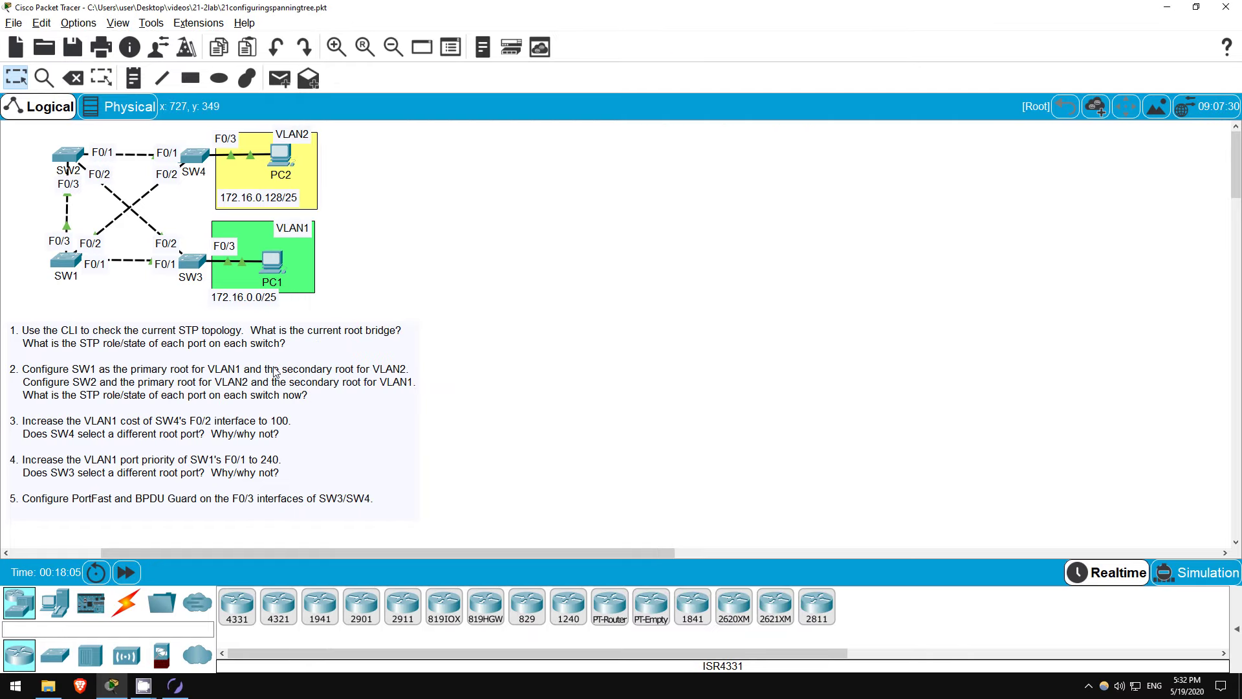
# Delete the SW3–PC1 link and recable PC1 FastEthernet0 to SW3 FastEthernet0/3 with copper straight-through
pyautogui.click(74, 78)
pyautogui.click(214, 262)
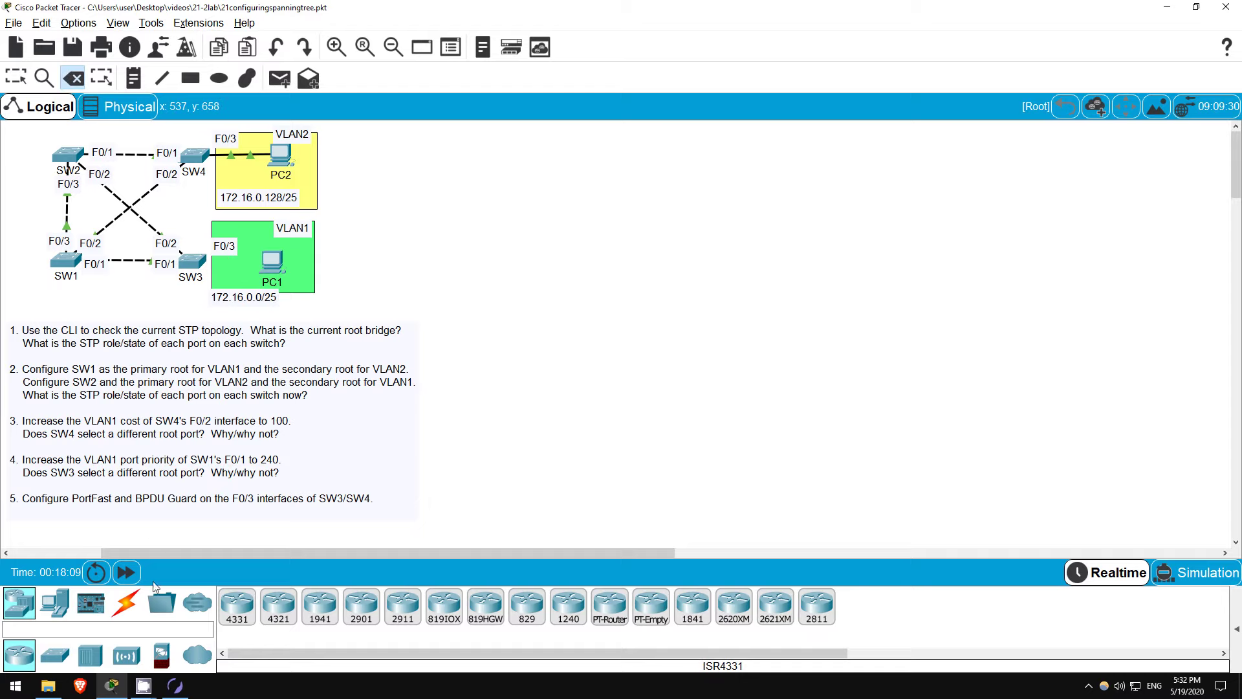
pyautogui.click(126, 603)
pyautogui.click(271, 264)
pyautogui.click(302, 321)
pyautogui.click(198, 264)
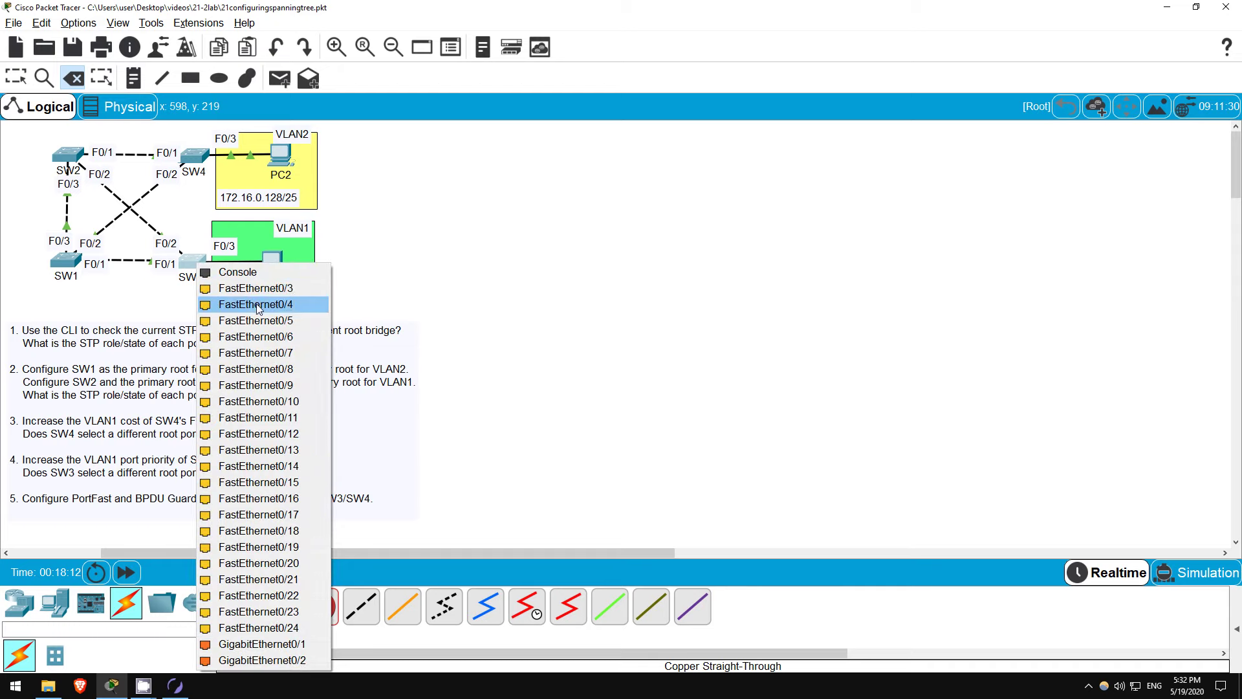
pyautogui.click(227, 288)
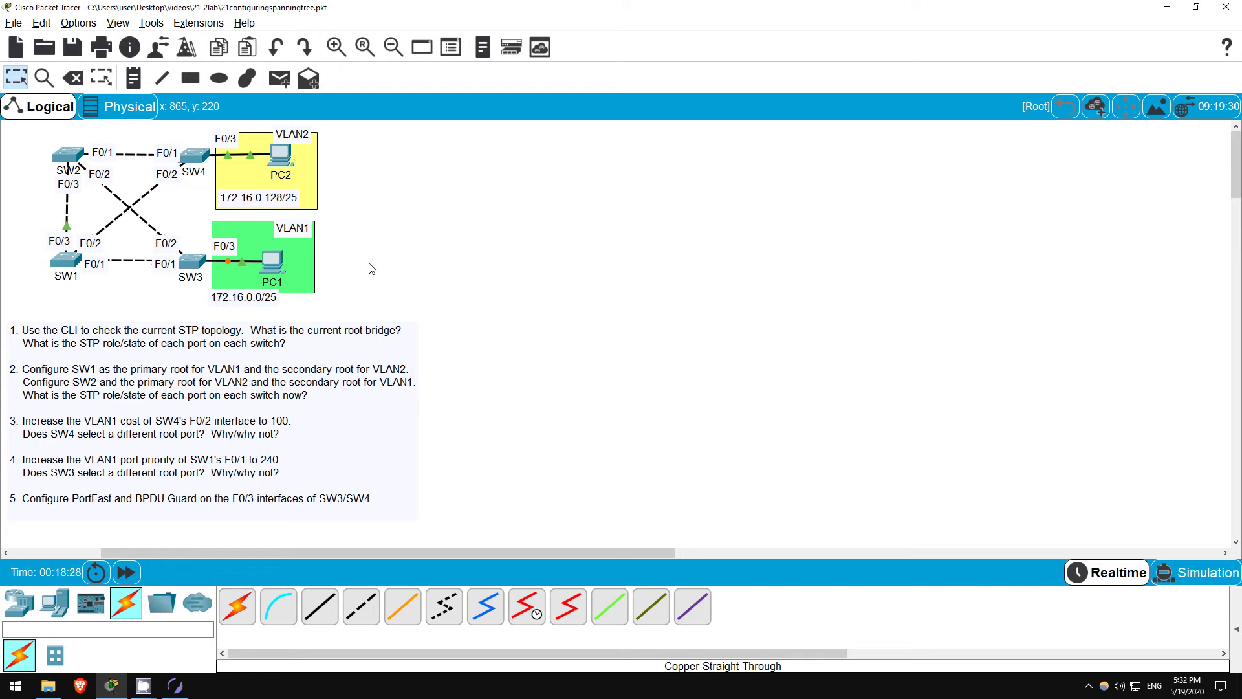
# On SW3, enter interface F0/3 and enable spanning-tree portfast
pyautogui.click(192, 261)
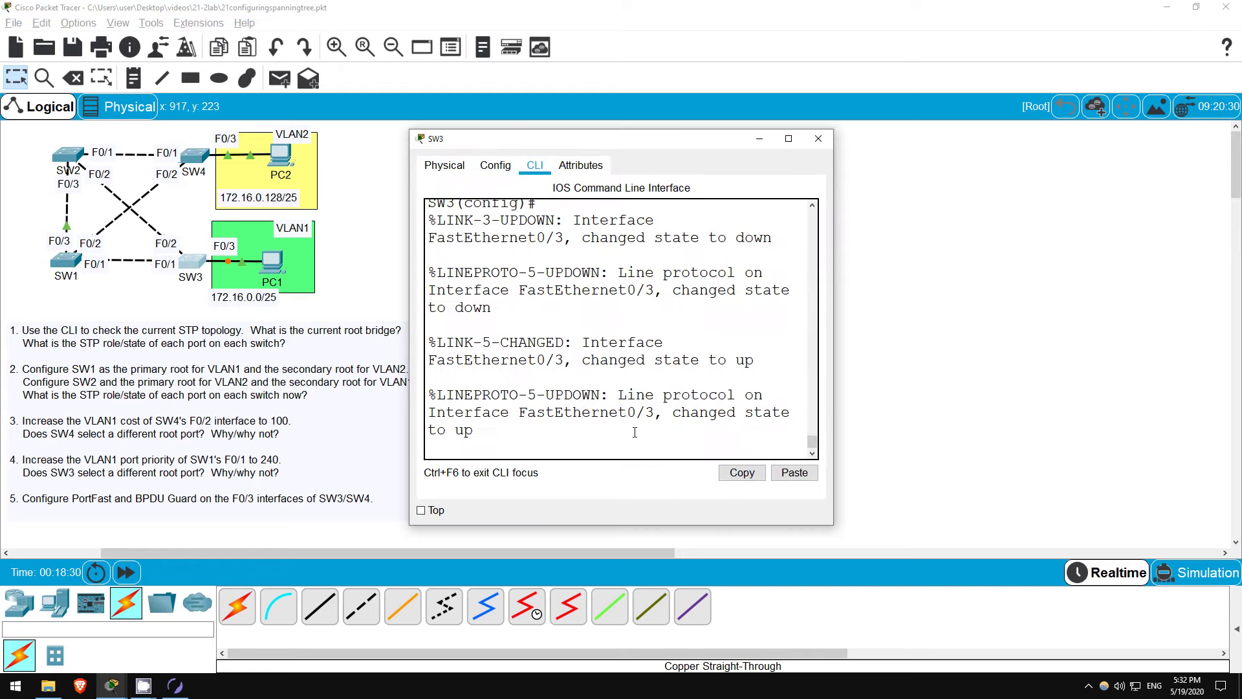
pyautogui.press('Return')
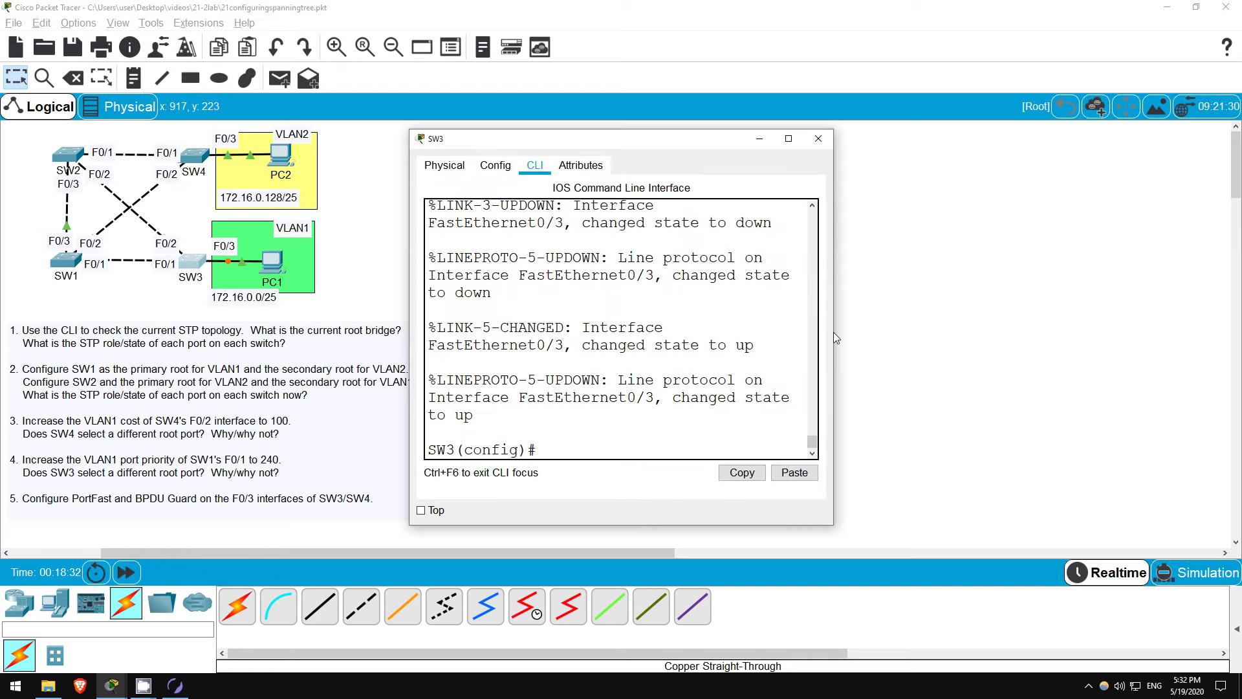
pyautogui.moveTo(833, 332); pyautogui.dragTo(1185, 332)
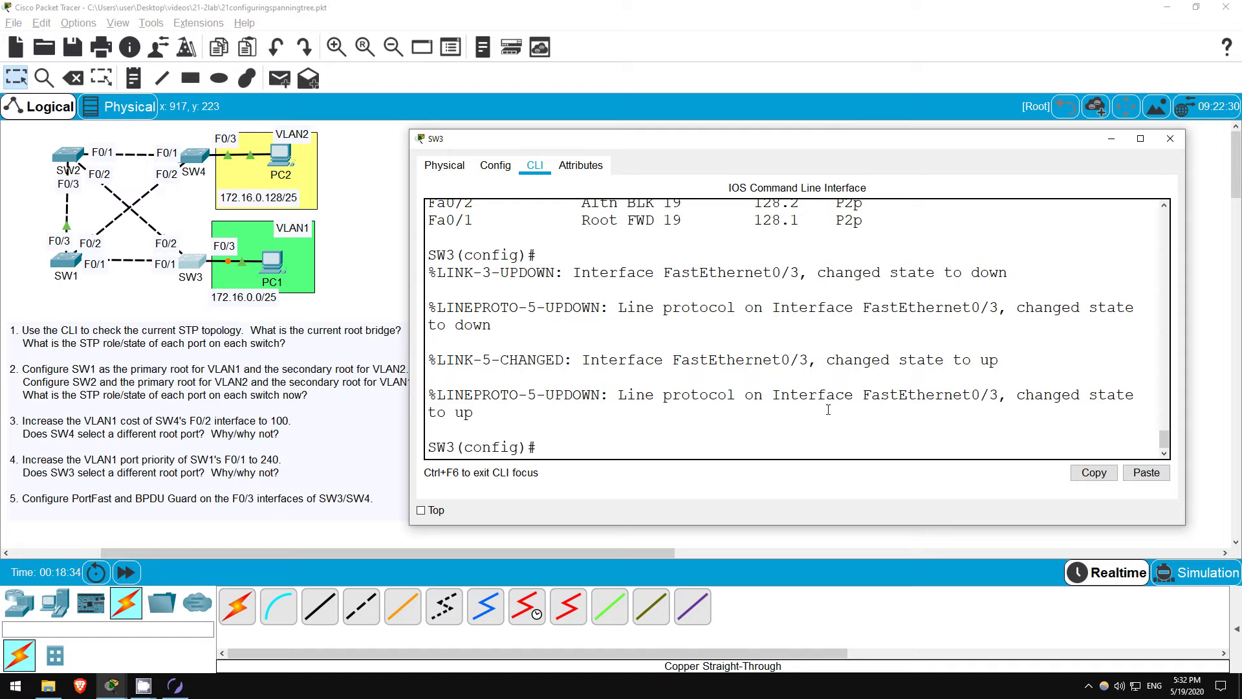
pyautogui.write('int f0/3')
pyautogui.press('Return')
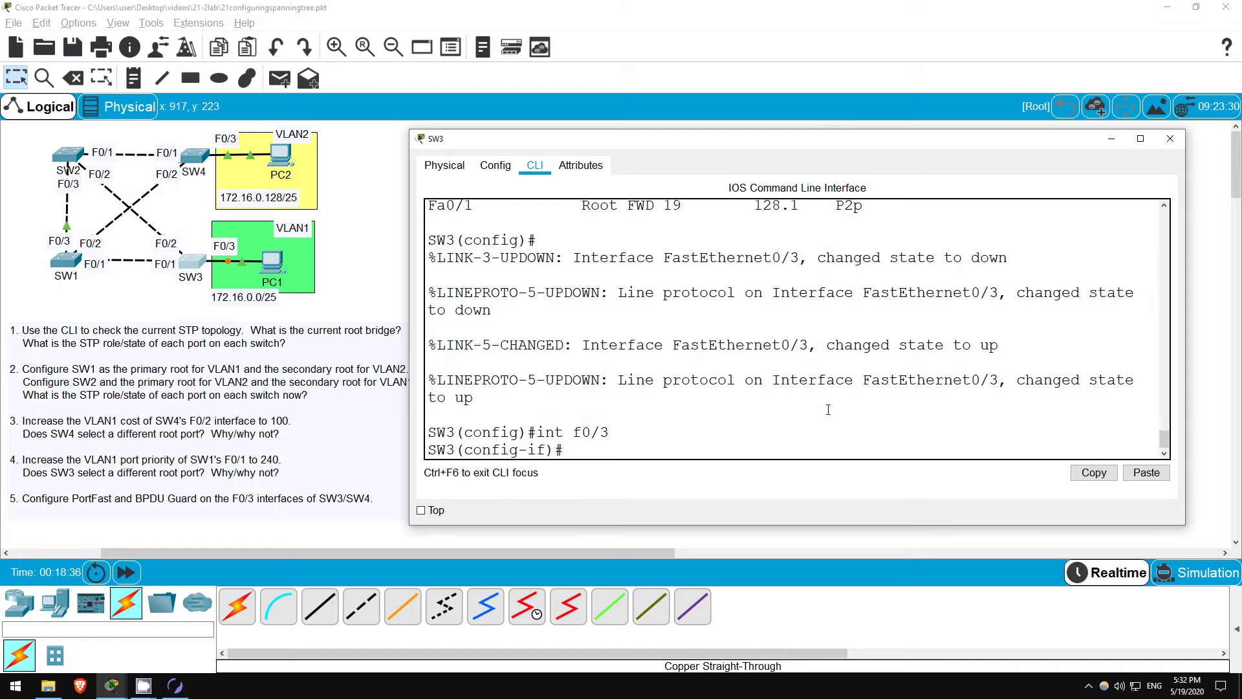
pyautogui.write('span')
pyautogui.press('Tab')
pyautogui.write('port')
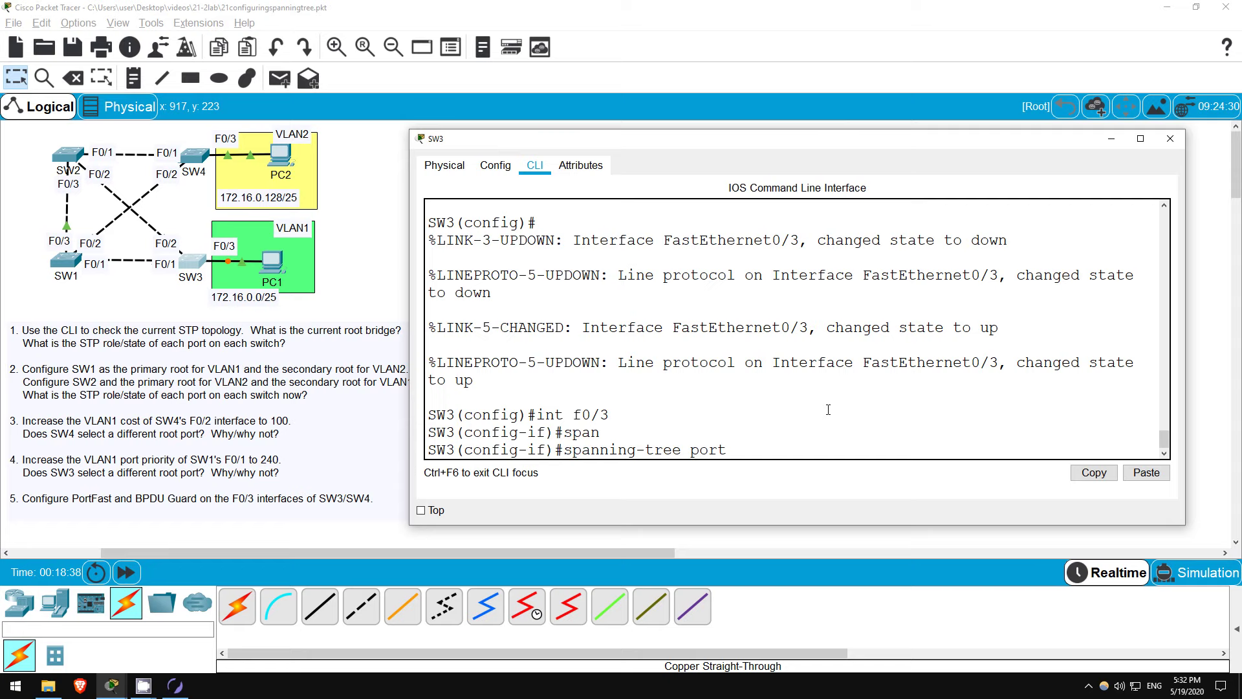
pyautogui.press('Tab')
pyautogui.press('Return')
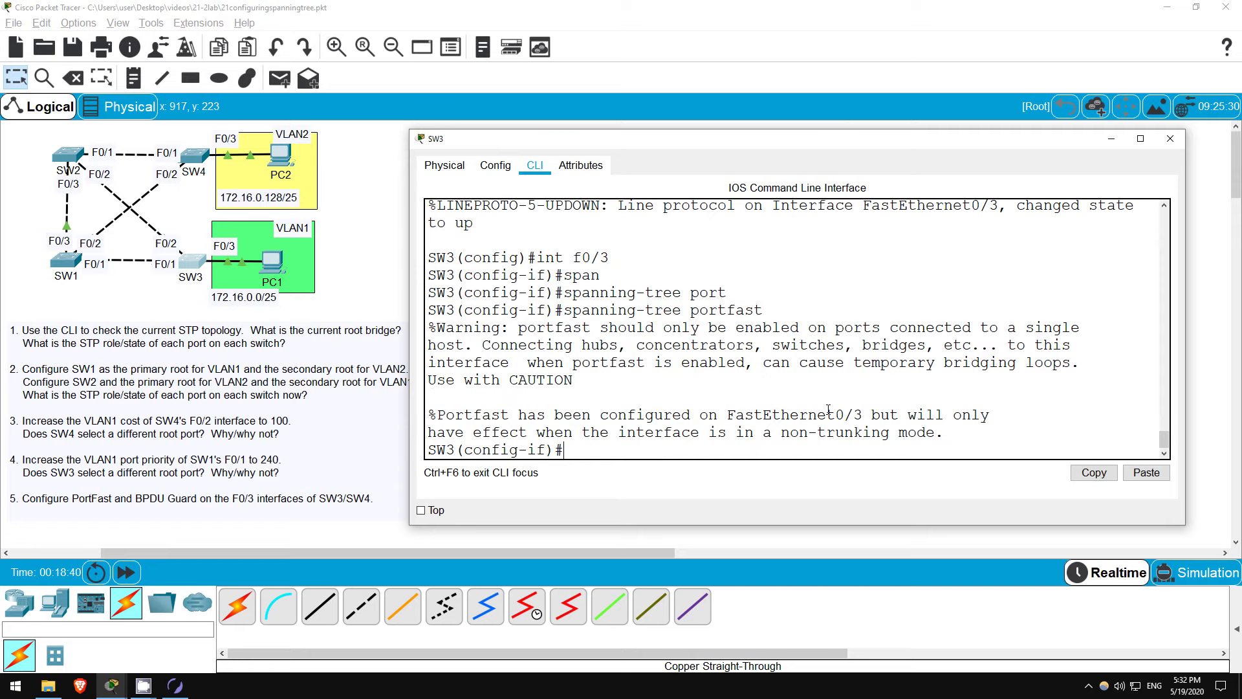
# Enable spanning-tree bpduguard on SW3's F0/3
pyautogui.write('span')
pyautogui.press('Tab')
pyautogui.write('bpdu')
pyautogui.press('Tab')
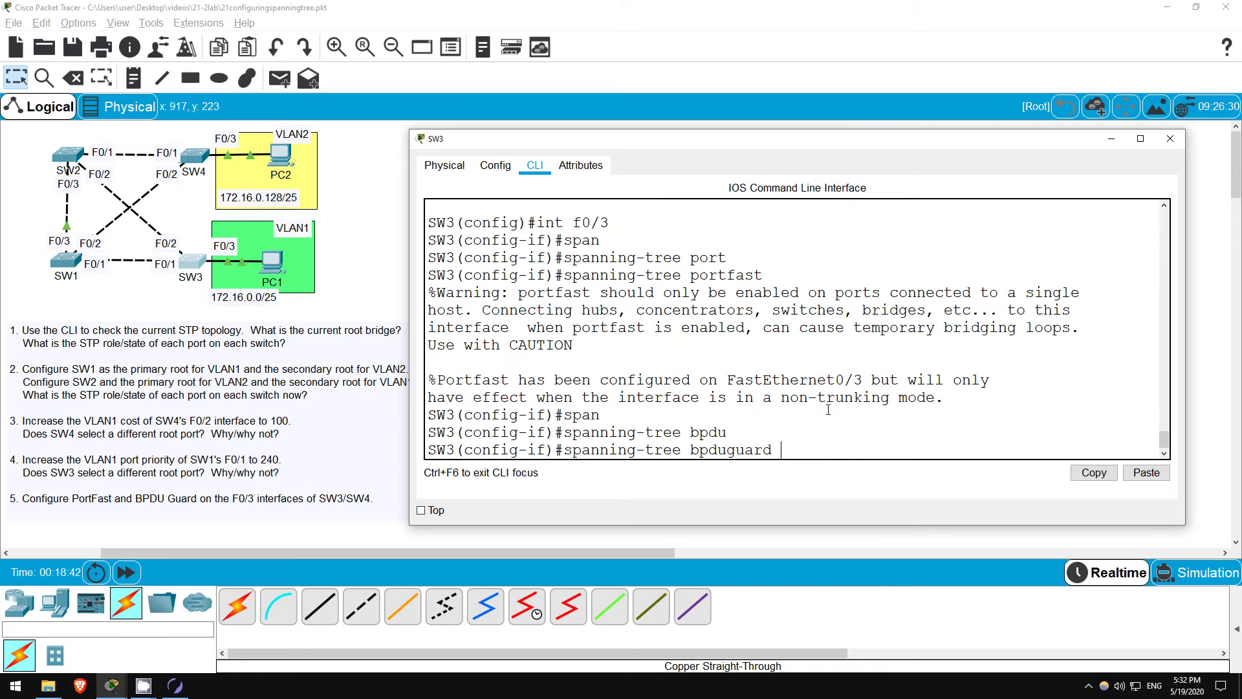
pyautogui.write('en')
pyautogui.press('Tab')
pyautogui.press('Return')
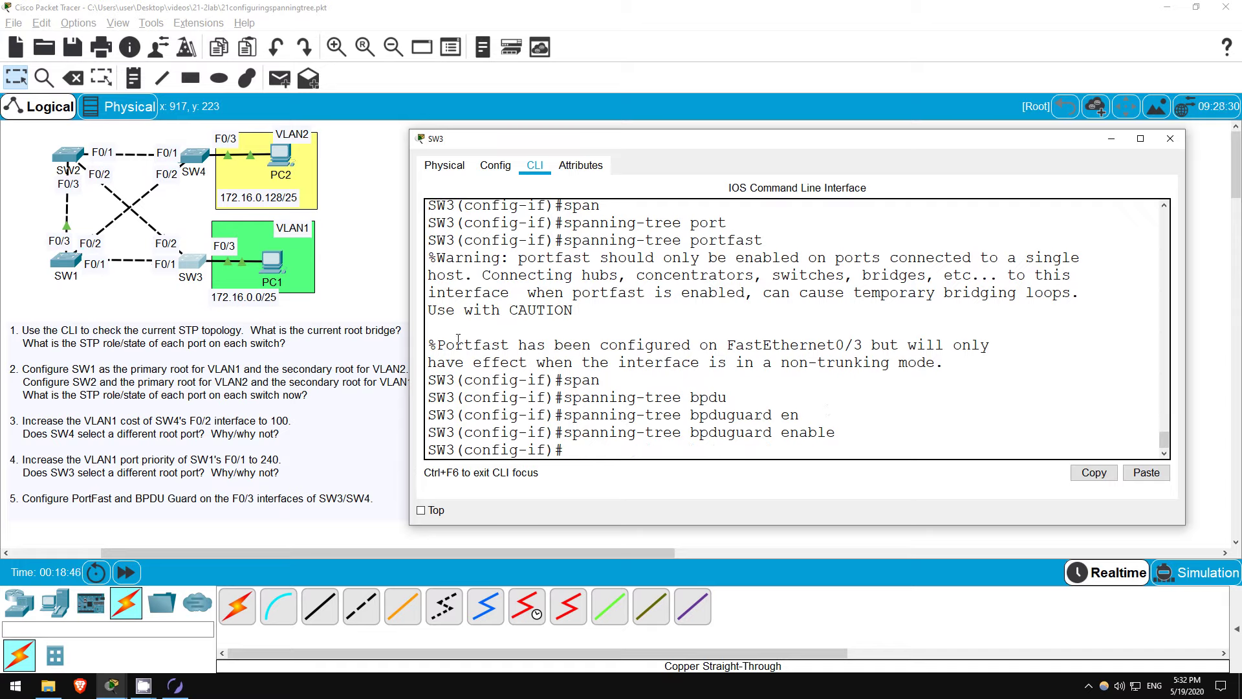
# Replace the PC1–SW3 link with a straight-through cable from PC1 FastEthernet0 to SW3 FastEthernet0/3
pyautogui.click(370, 238)
pyautogui.click(73, 78)
pyautogui.click(206, 259)
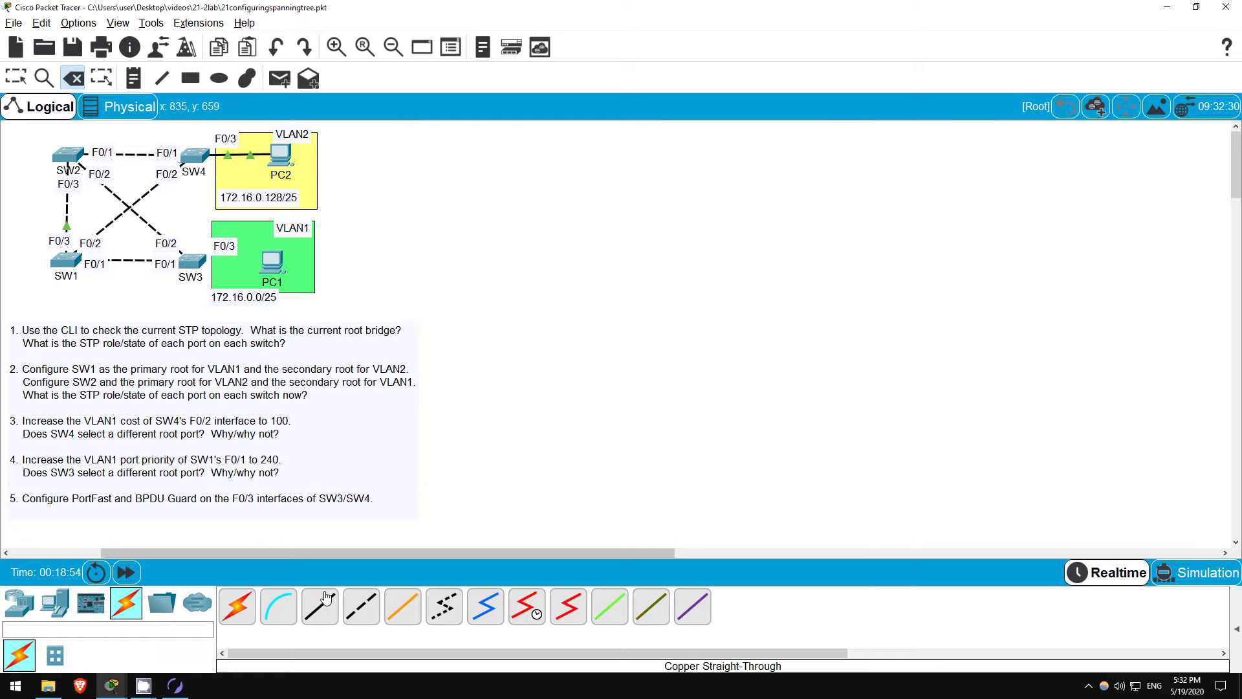
pyautogui.click(319, 606)
pyautogui.click(270, 265)
pyautogui.click(309, 319)
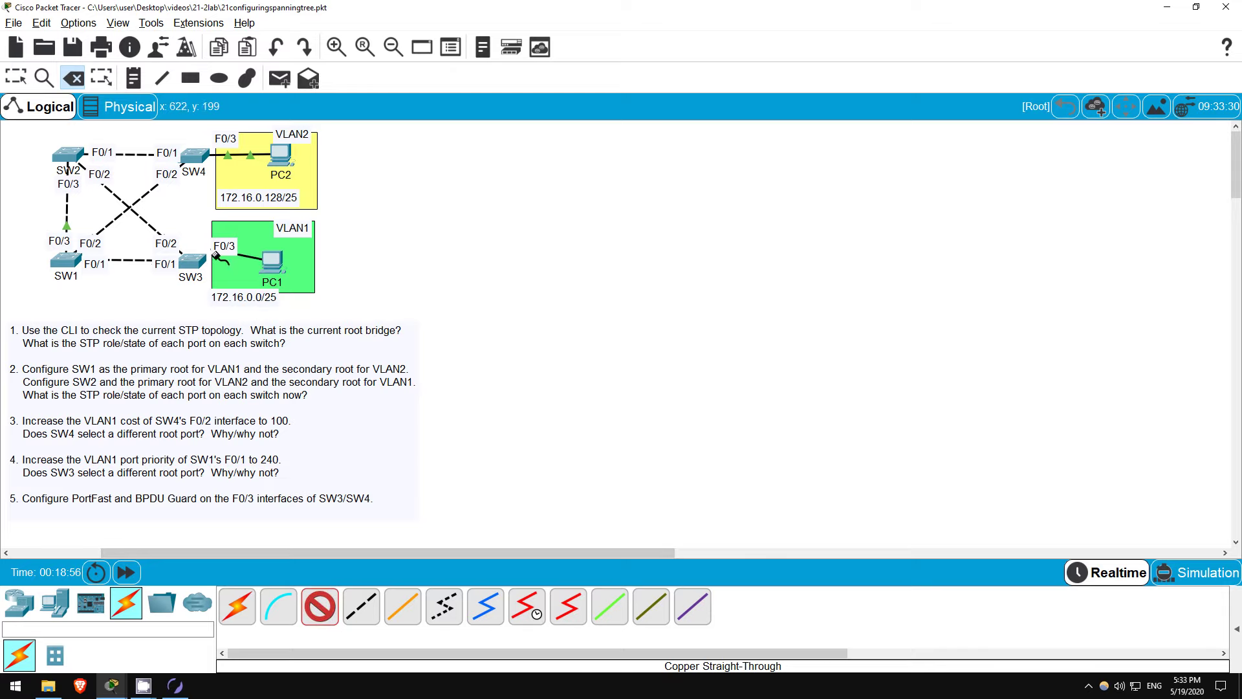
pyautogui.click(190, 260)
pyautogui.click(247, 307)
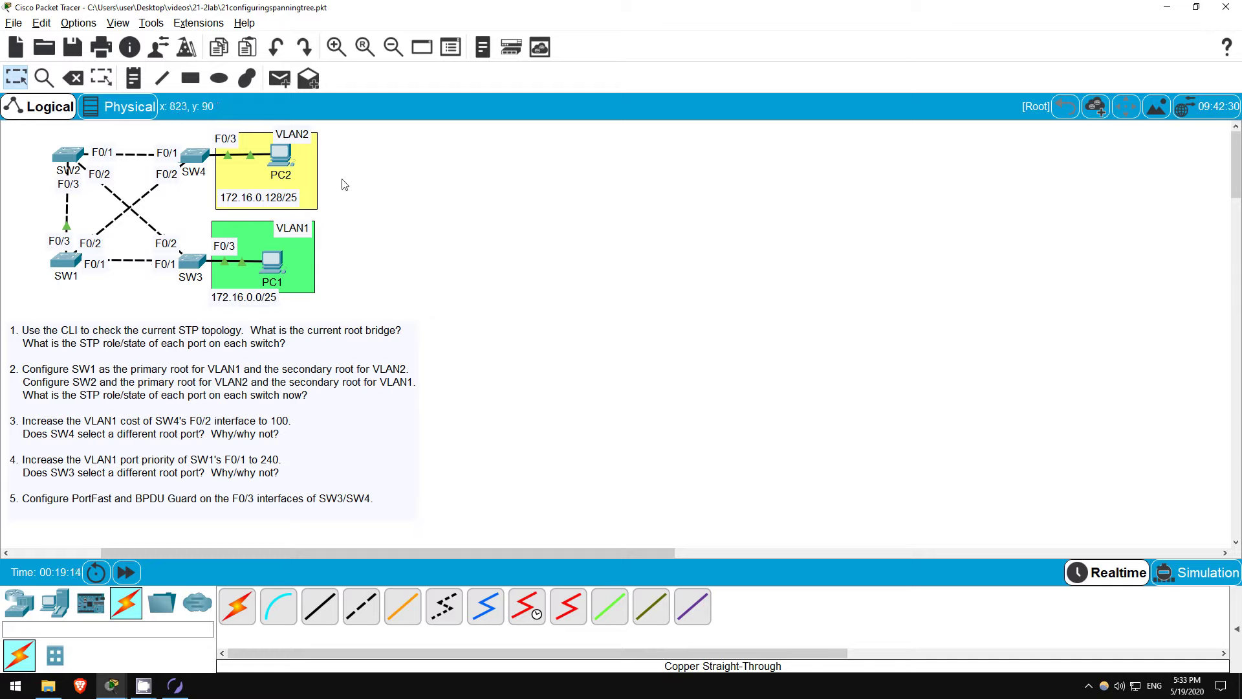
# Delete the PC1–SW3 cable and connect SW3 FastEthernet0/3 to SW4 with a copper cross-over cable
pyautogui.click(73, 78)
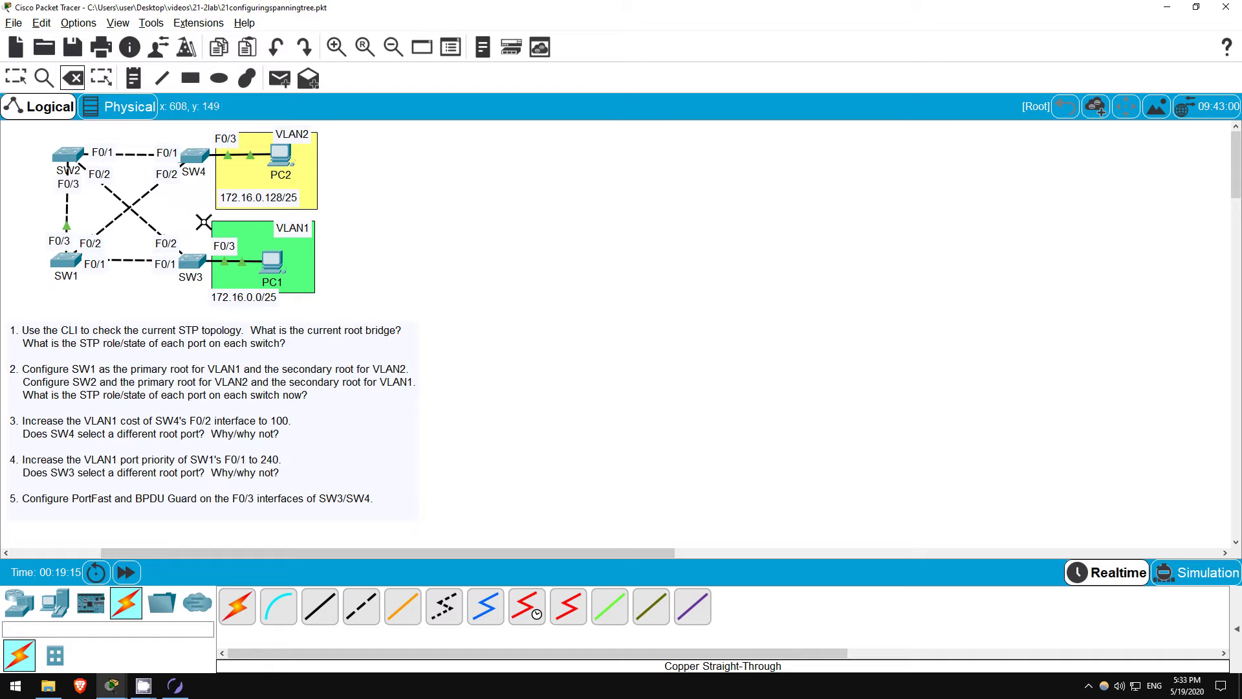
pyautogui.click(215, 262)
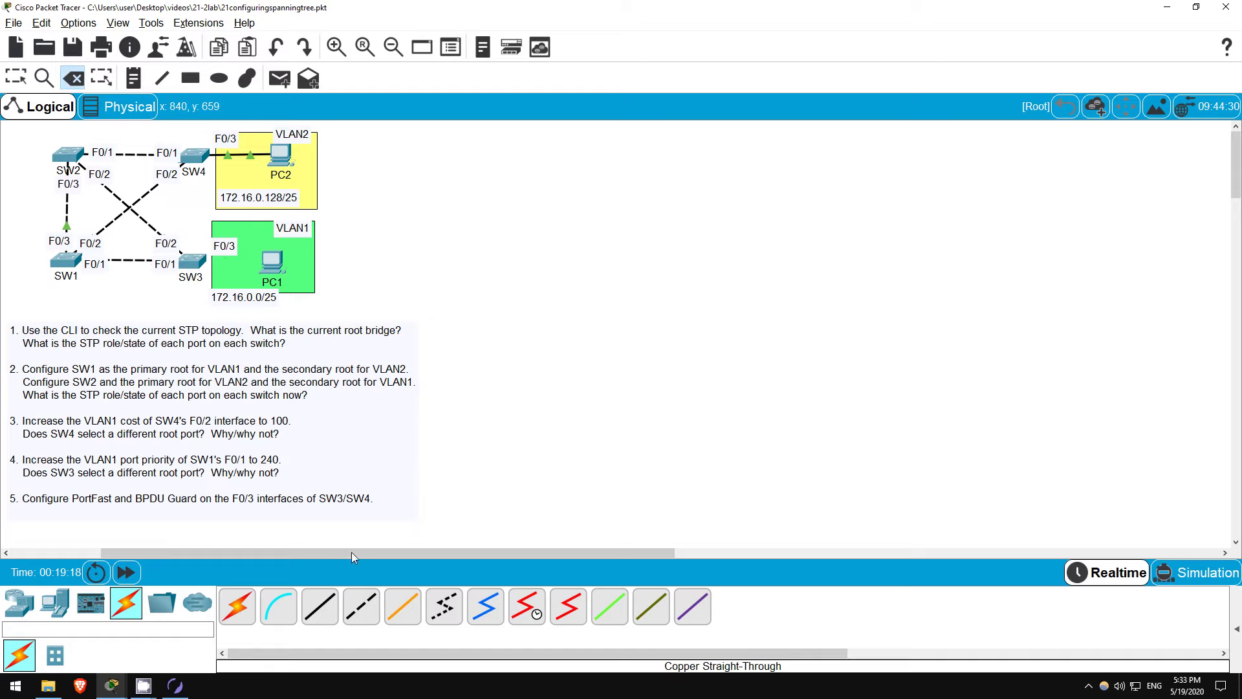
pyautogui.click(360, 611)
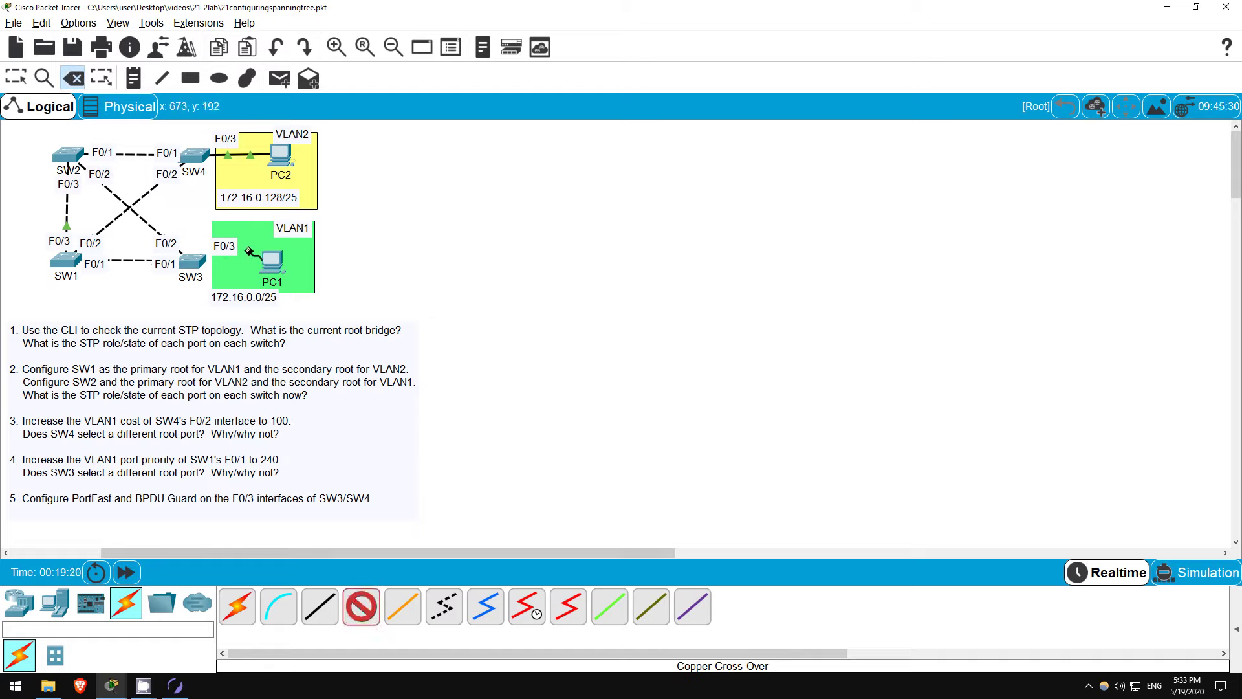
pyautogui.click(192, 261)
pyautogui.click(234, 283)
pyautogui.click(196, 154)
pyautogui.click(239, 174)
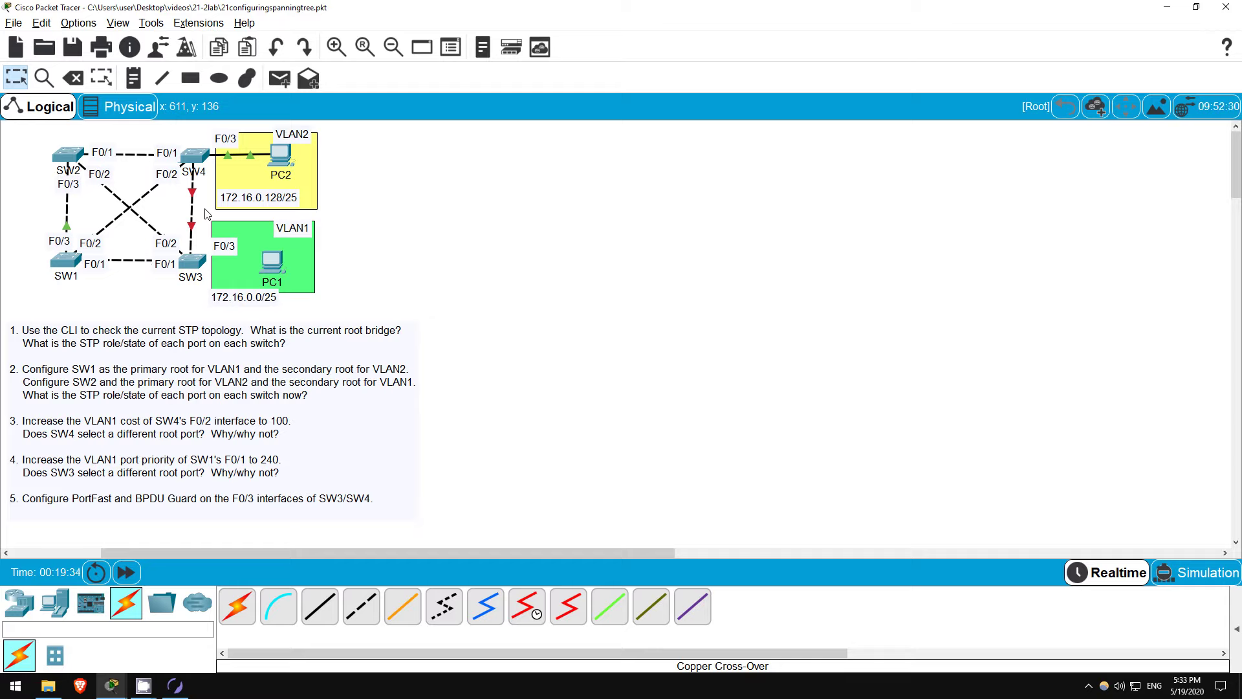
# Remove the SW3–SW4 cable and start a straight-through cable from PC1 FastEthernet0 toward SW3
pyautogui.click(73, 78)
pyautogui.click(193, 216)
pyautogui.click(319, 606)
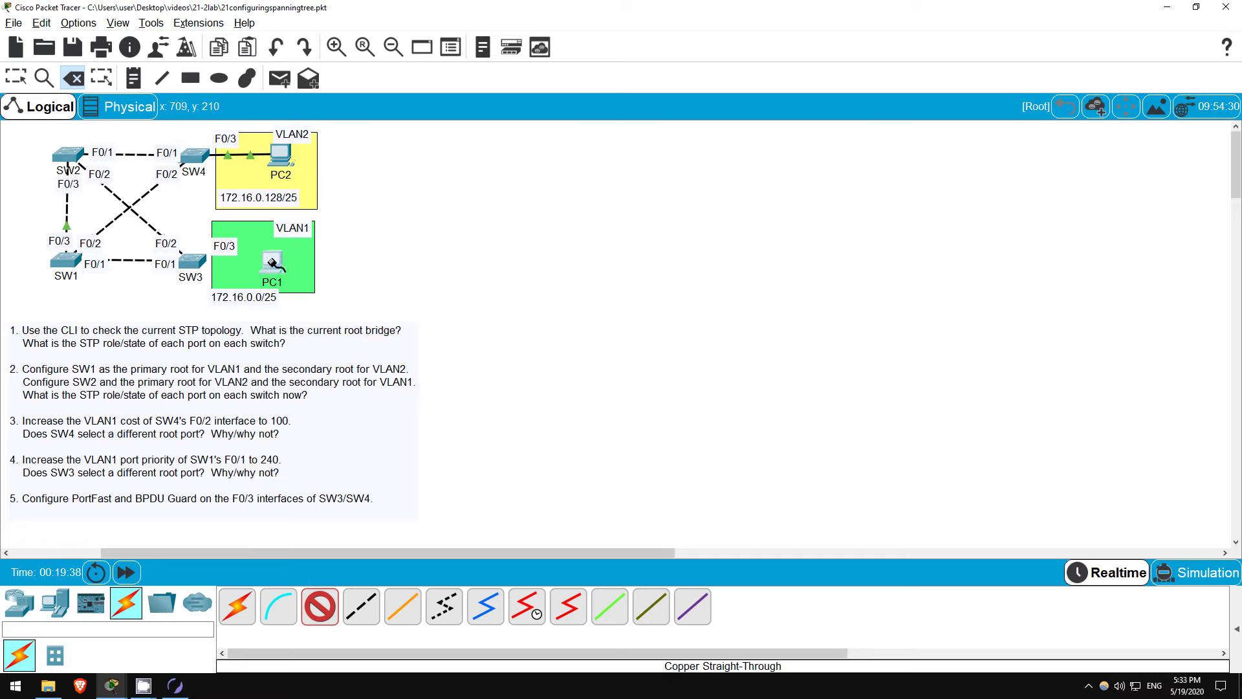
pyautogui.click(277, 258)
pyautogui.click(313, 314)
pyautogui.click(200, 265)
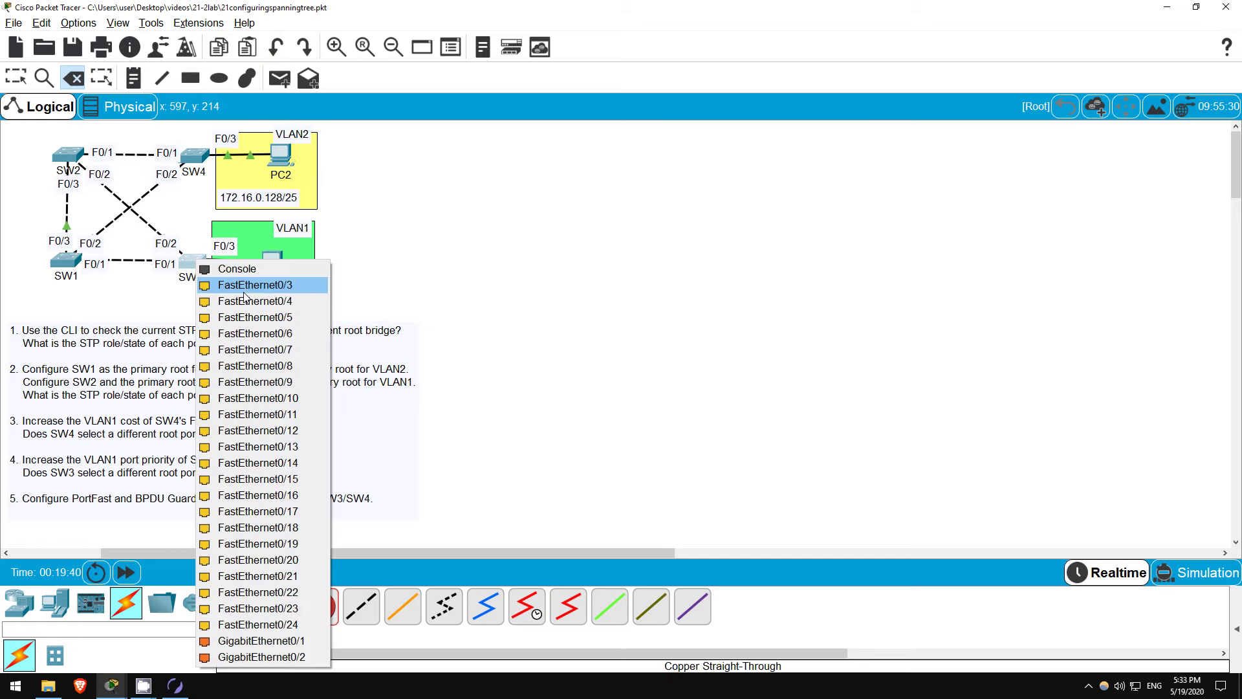
# Attach PC1's cable to SW3 FastEthernet0/3, then shutdown and no shutdown F0/3 to clear err-disable
pyautogui.click(249, 297)
pyautogui.click(199, 268)
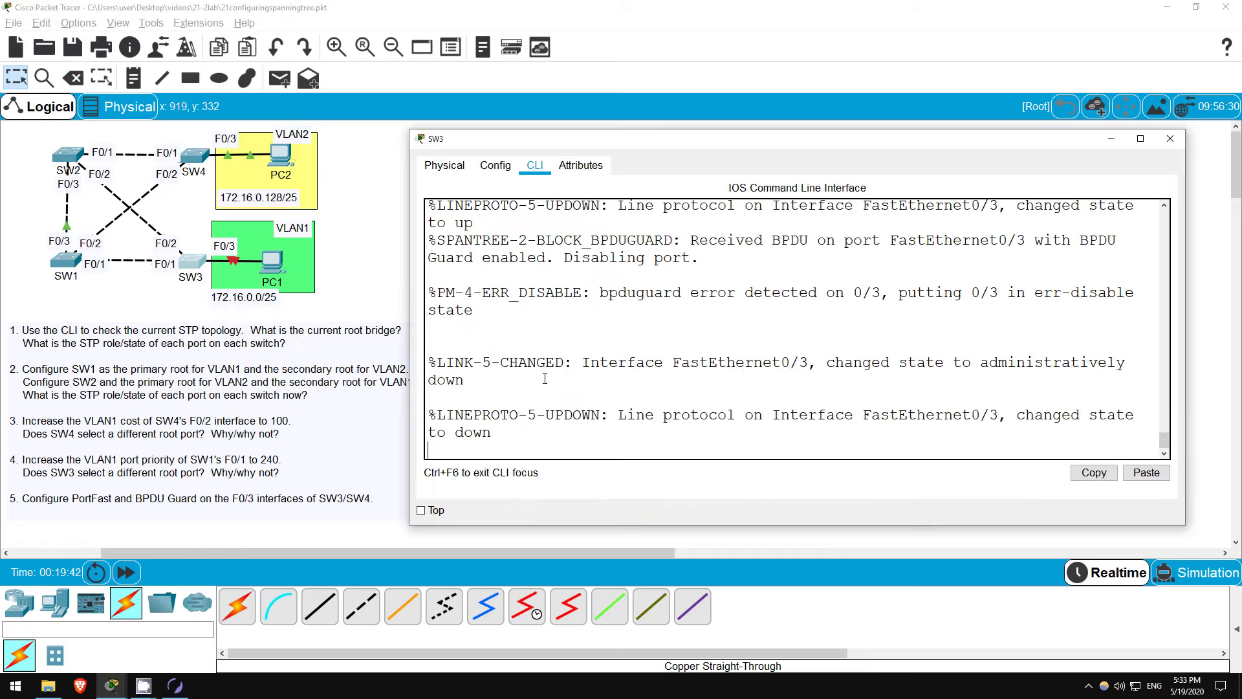
pyautogui.press('Return')
pyautogui.press('Return')
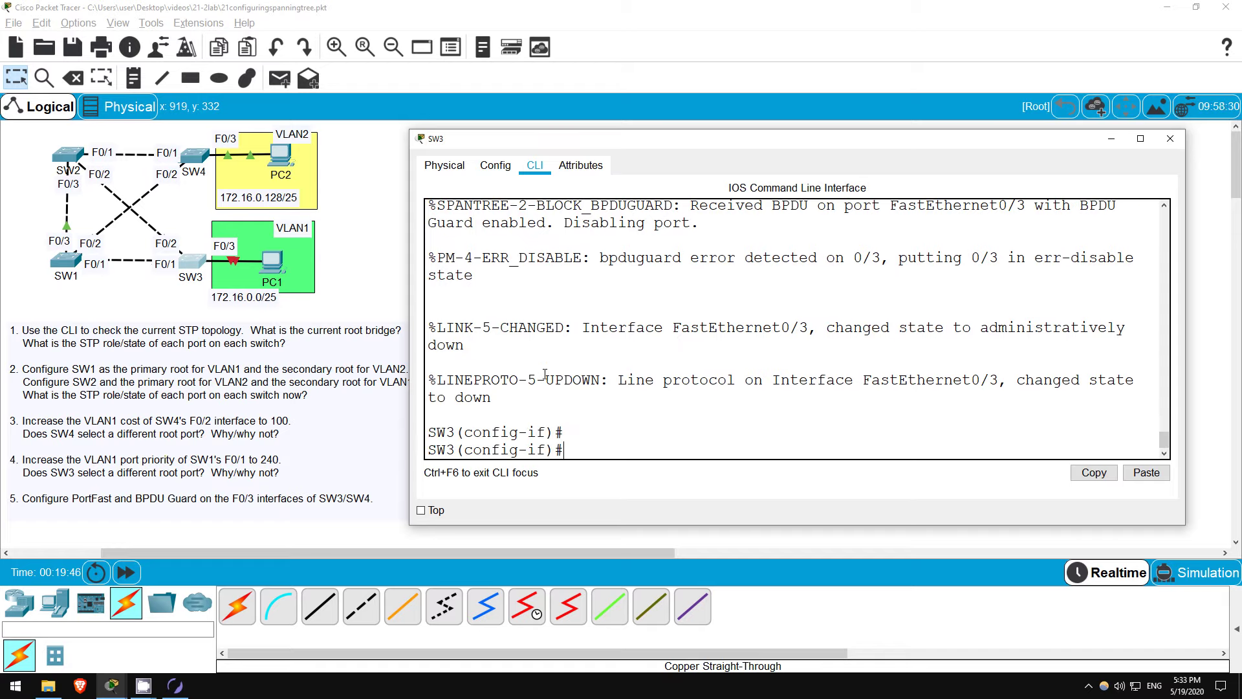
pyautogui.write('shut')
pyautogui.press('Tab')
pyautogui.press('Return')
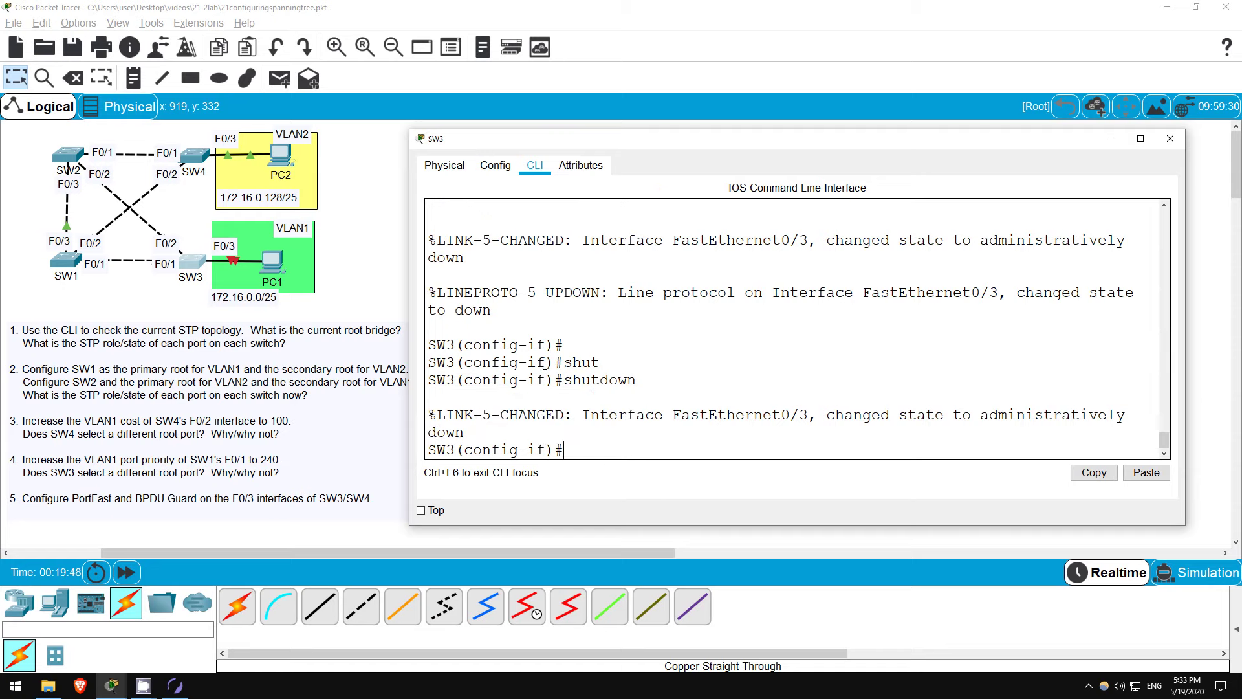
pyautogui.write('no shu')
pyautogui.press('Tab')
pyautogui.press('Return')
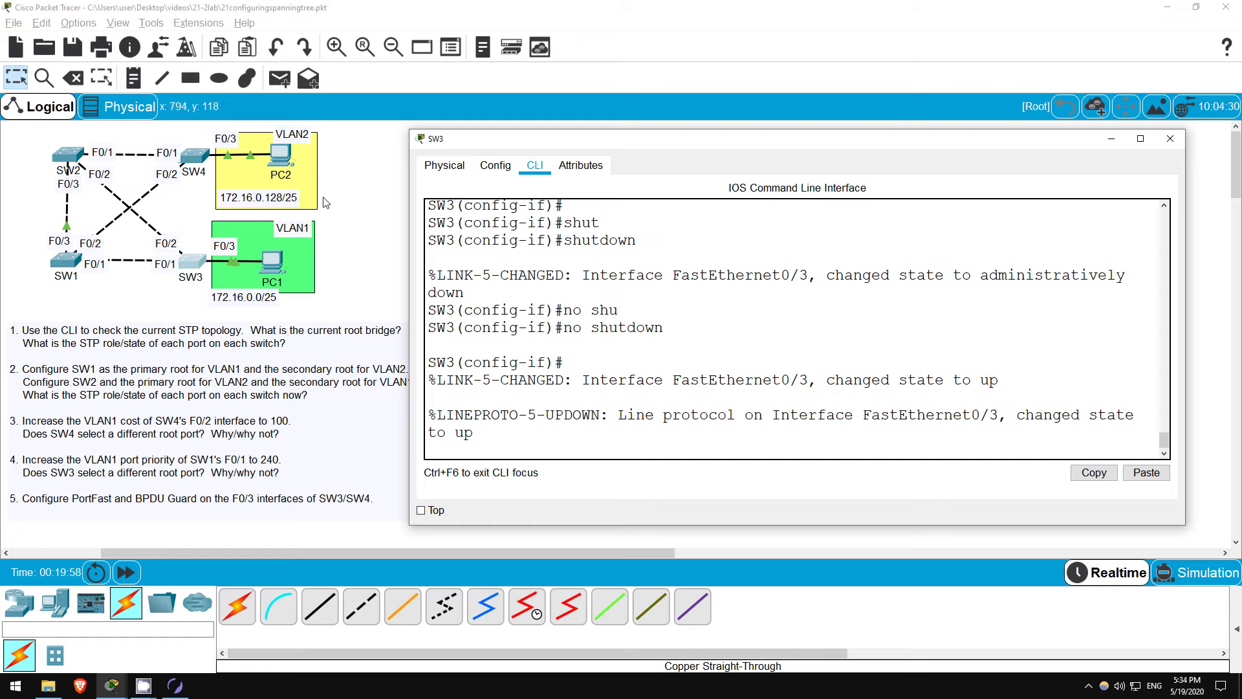
# On SW4, enter interface F0/3 and enable spanning-tree portfast
pyautogui.click(194, 156)
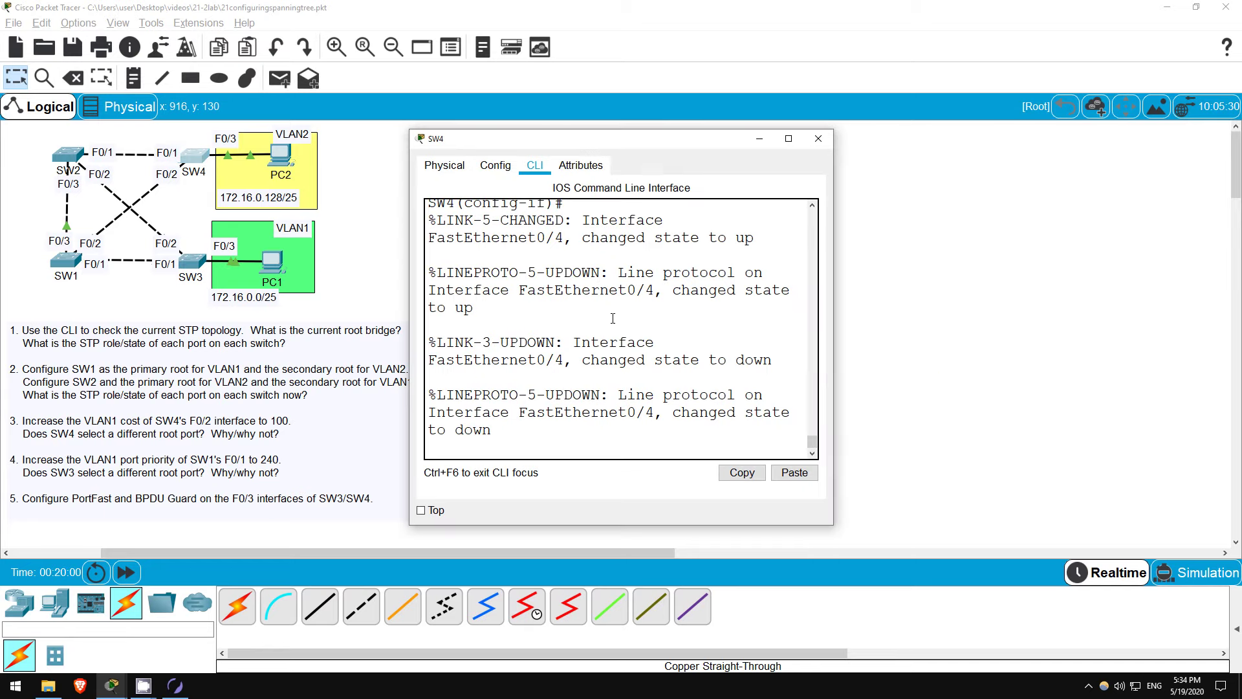
pyautogui.moveTo(833, 340); pyautogui.dragTo(963, 339)
pyautogui.press('Return')
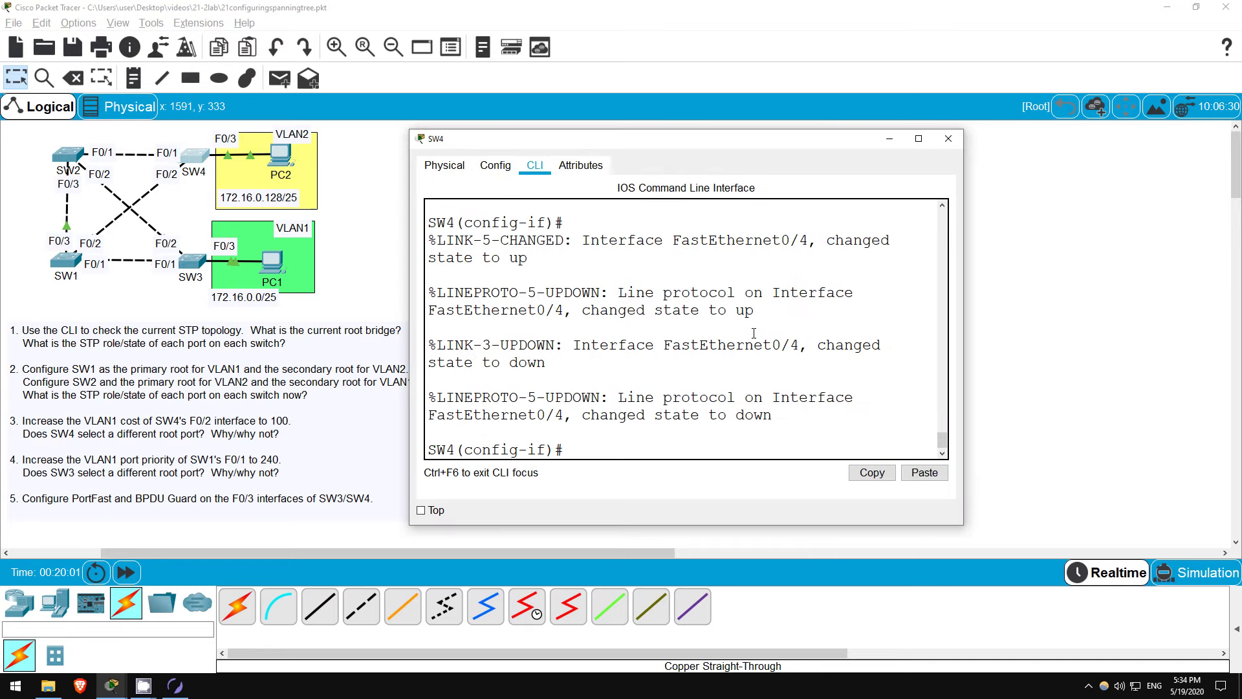
pyautogui.press('Return')
pyautogui.press('Return')
pyautogui.write('int f0/3')
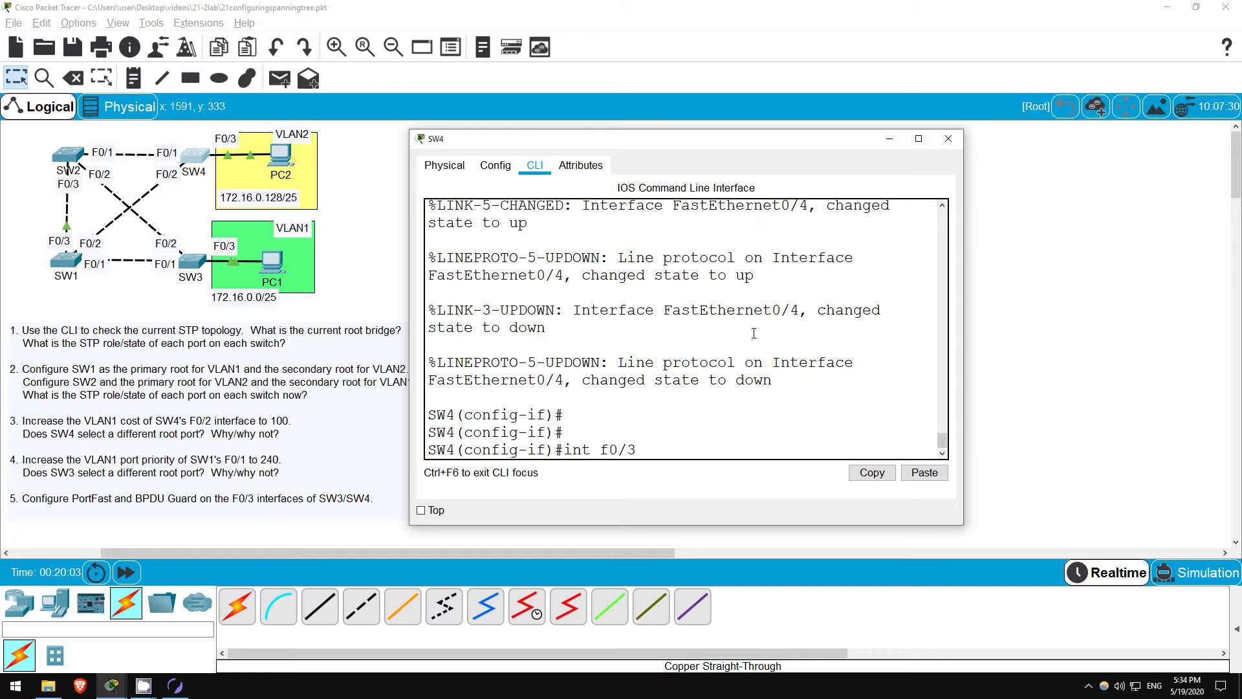
pyautogui.press('Return')
pyautogui.press('Return')
pyautogui.write('span')
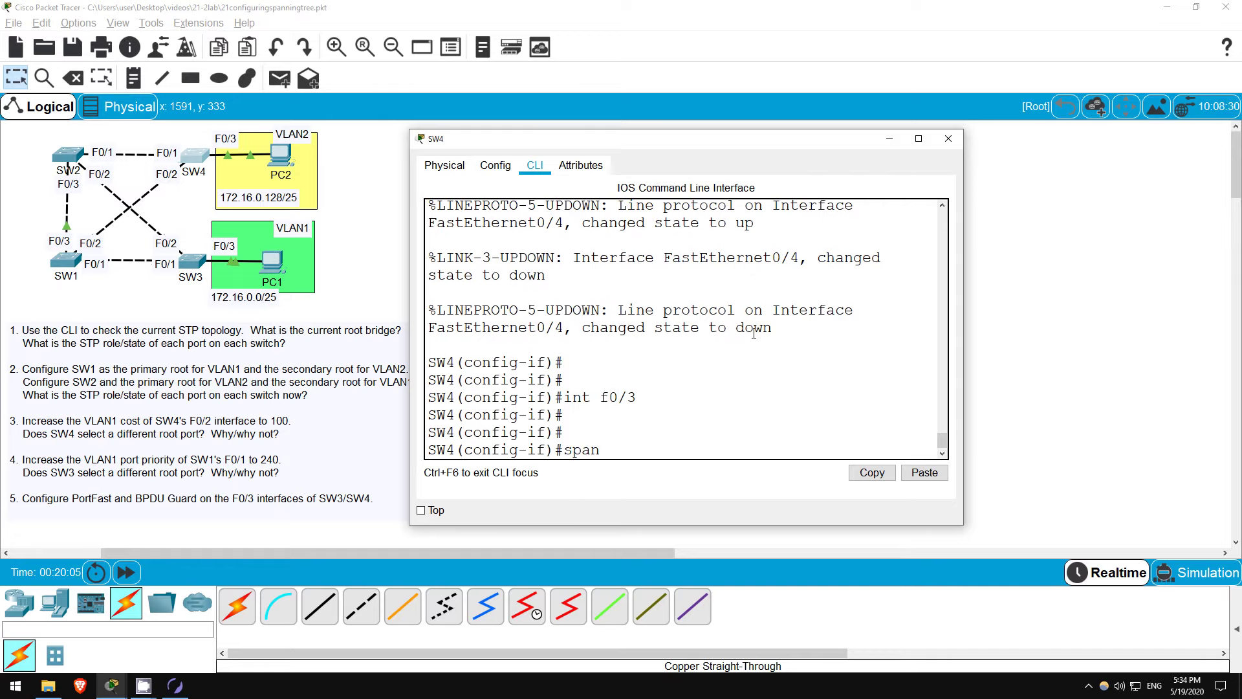
pyautogui.write(' port')
pyautogui.press('Return')
# Enable spanning-tree bpduguard on SW4's F0/3
pyautogui.write('span bpodu')
pyautogui.press('BackSpace')
pyautogui.press('BackSpace')
pyautogui.press('BackSpace')
pyautogui.write('du')
pyautogui.press('Tab')
pyautogui.write('guard en')
pyautogui.press('Tab')
pyautogui.press('Return')
pyautogui.press('Return')
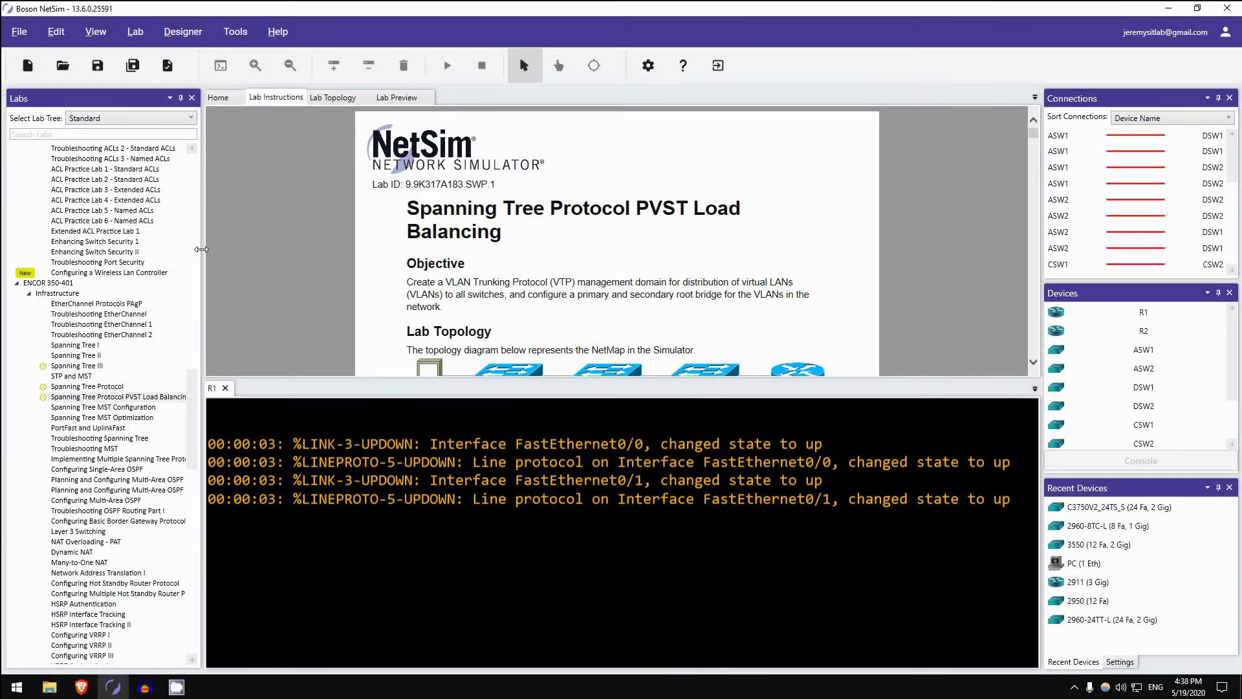
# Select the ENCOR 350-401 lab group and scroll through its list of labs
pyautogui.click(51, 285)
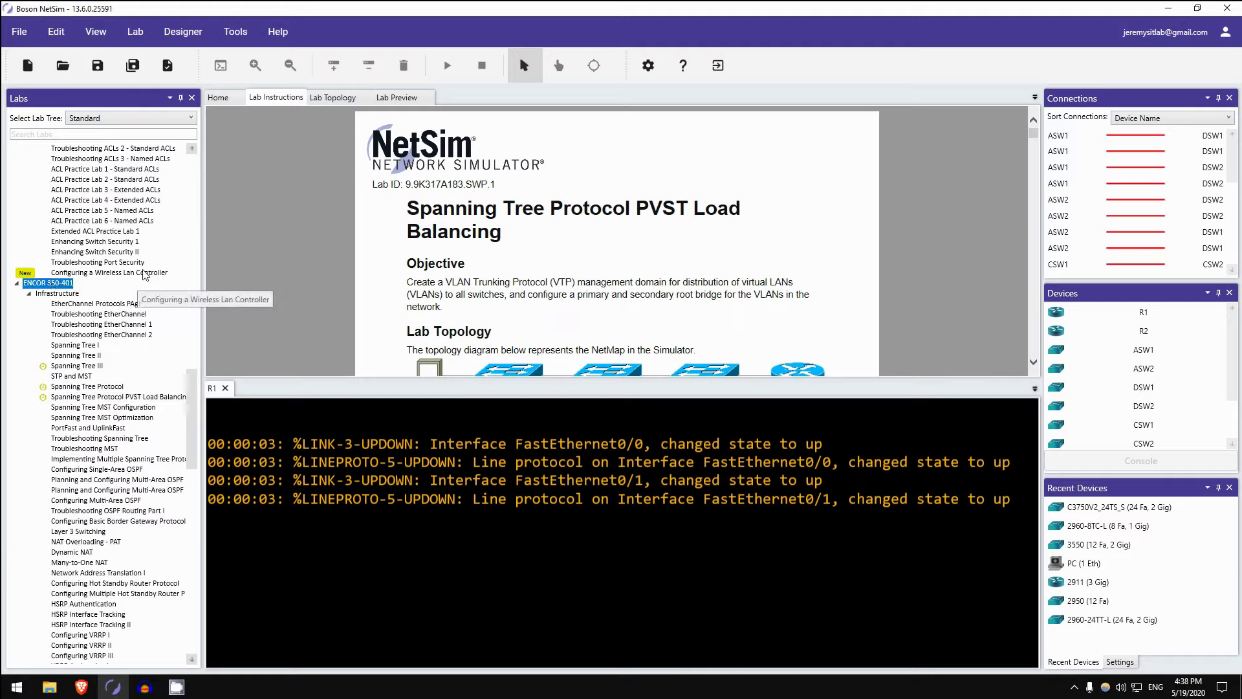
pyautogui.scroll(4, 167, 308)
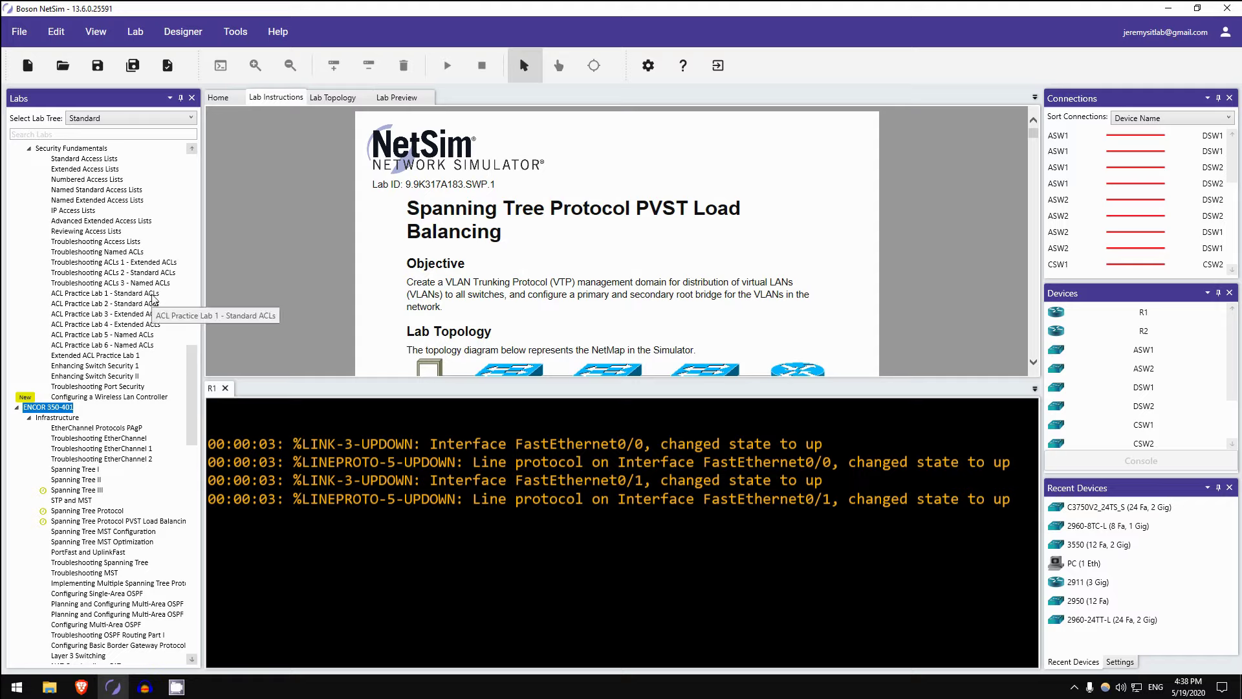
pyautogui.scroll(8, 123, 330)
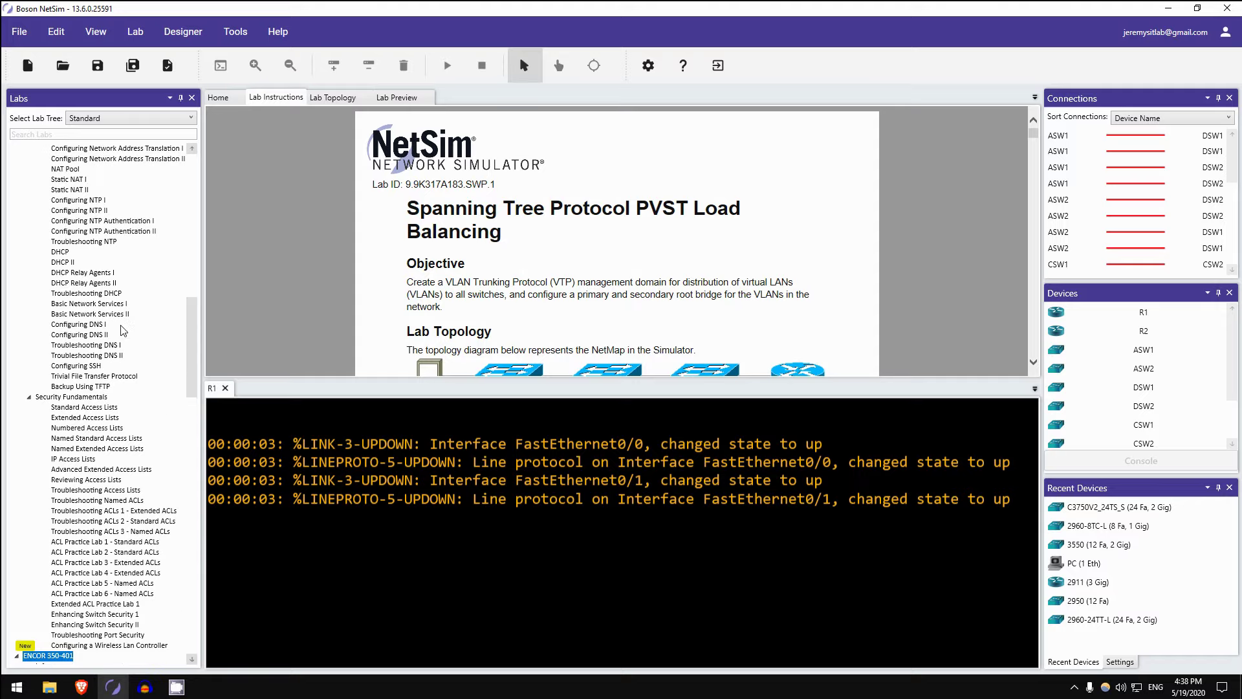
pyautogui.scroll(15, 123, 330)
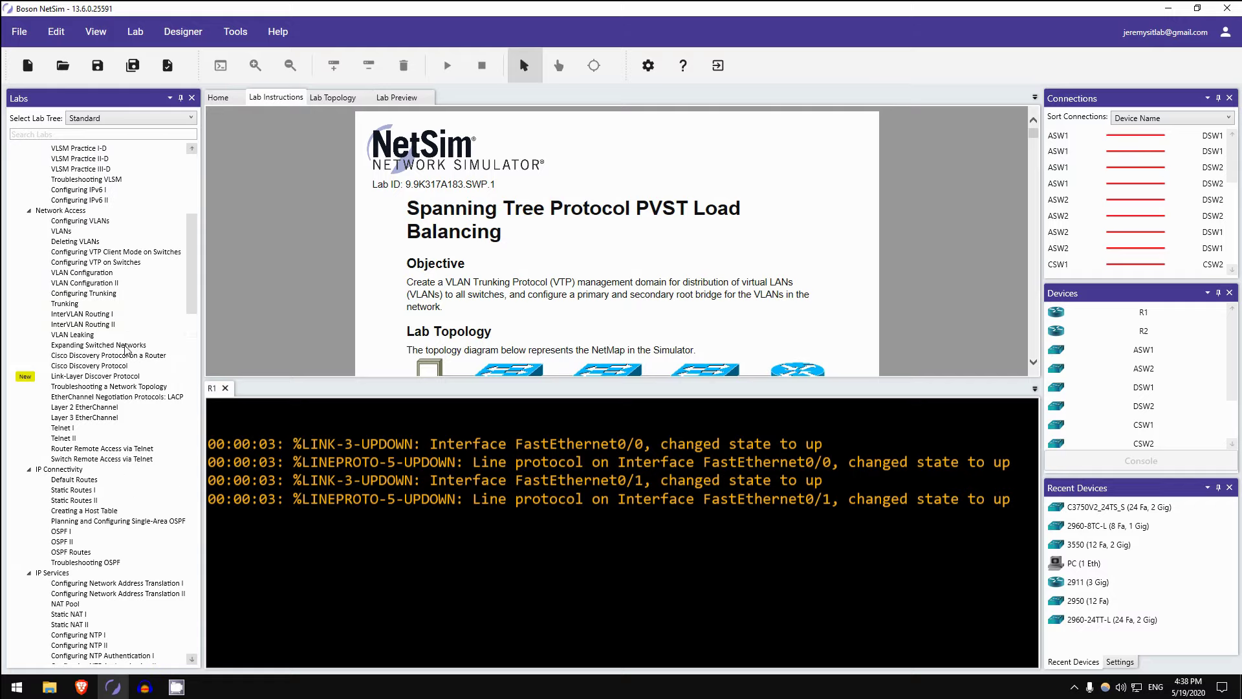
pyautogui.scroll(4, 107, 343)
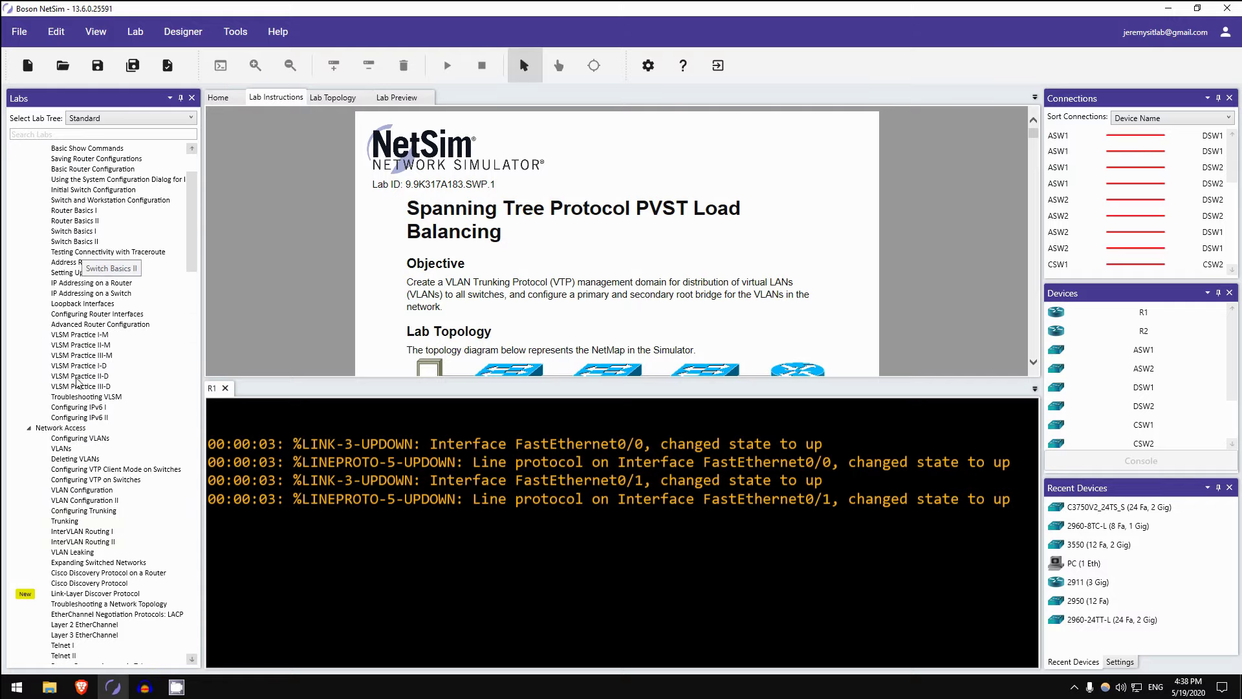
pyautogui.scroll(-13, 120, 360)
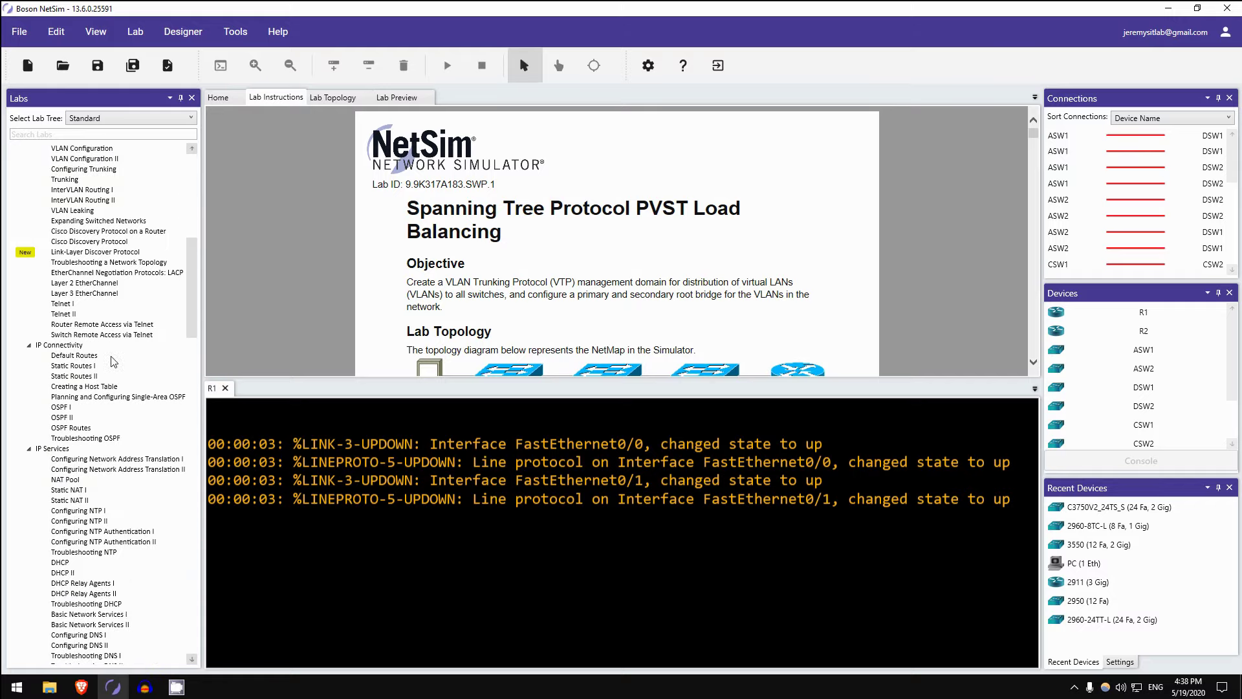
pyautogui.scroll(-20, 113, 354)
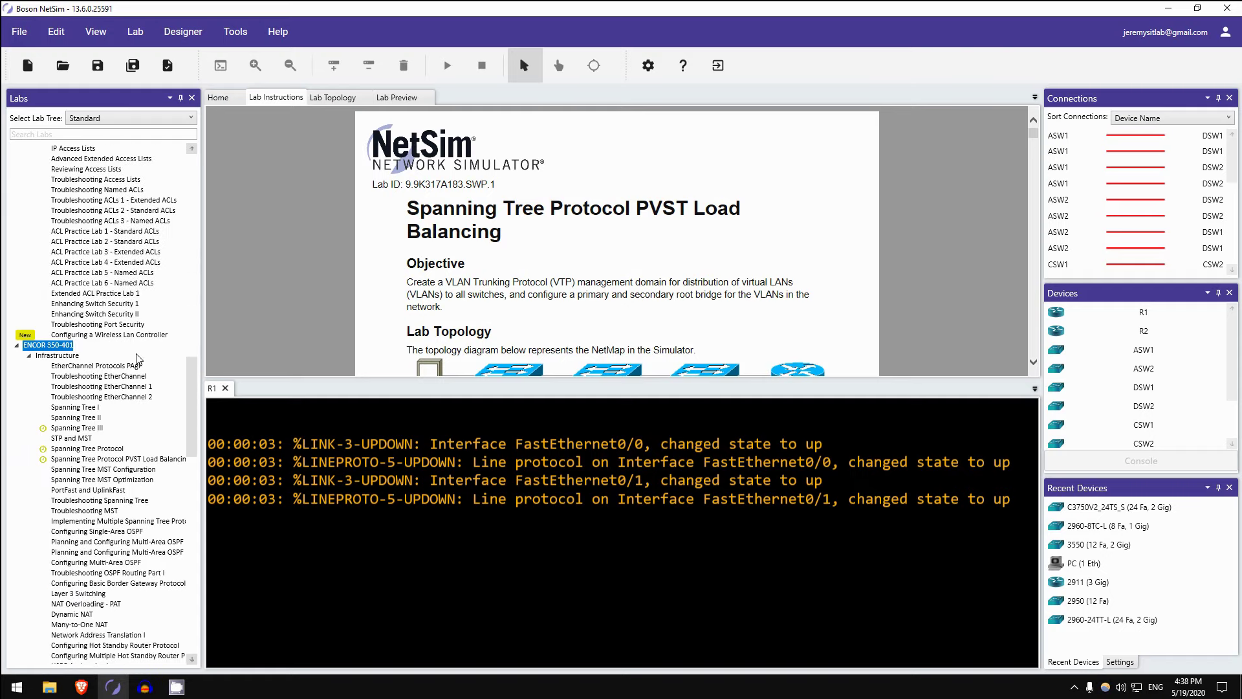
# Load the Spanning Tree Protocol PVST Load Balancing lab and show its Lab Instructions
pyautogui.scroll(-1, 139, 378)
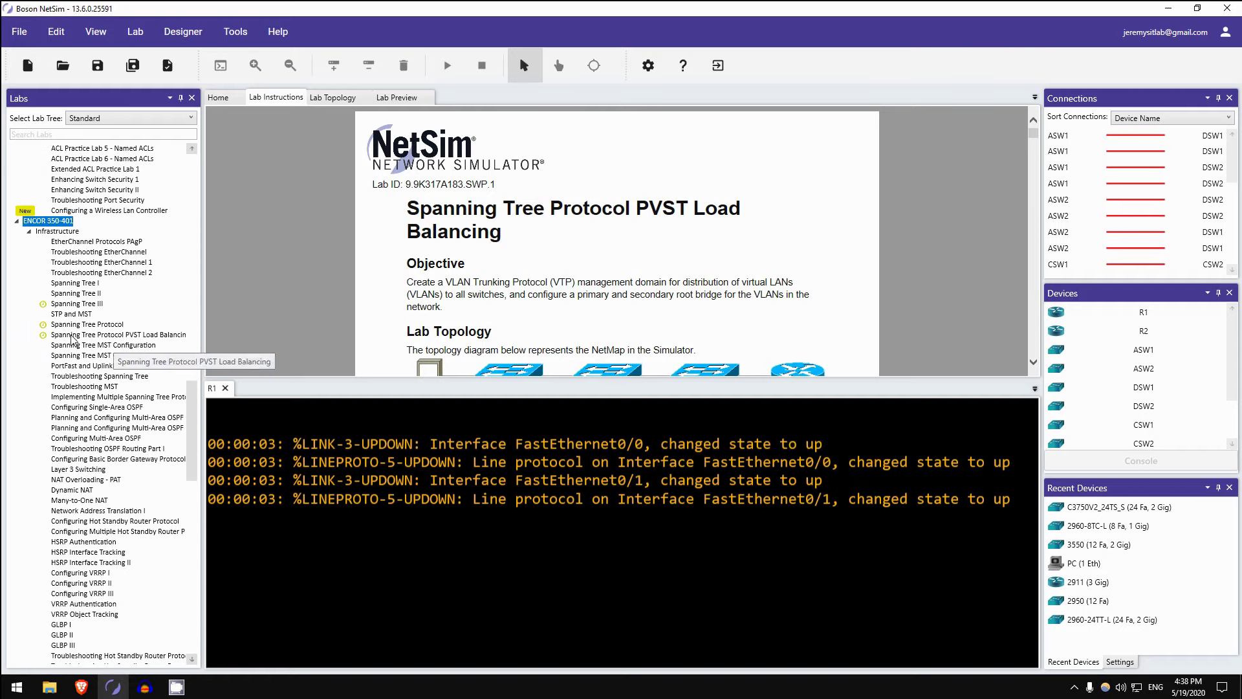
pyautogui.click(130, 335)
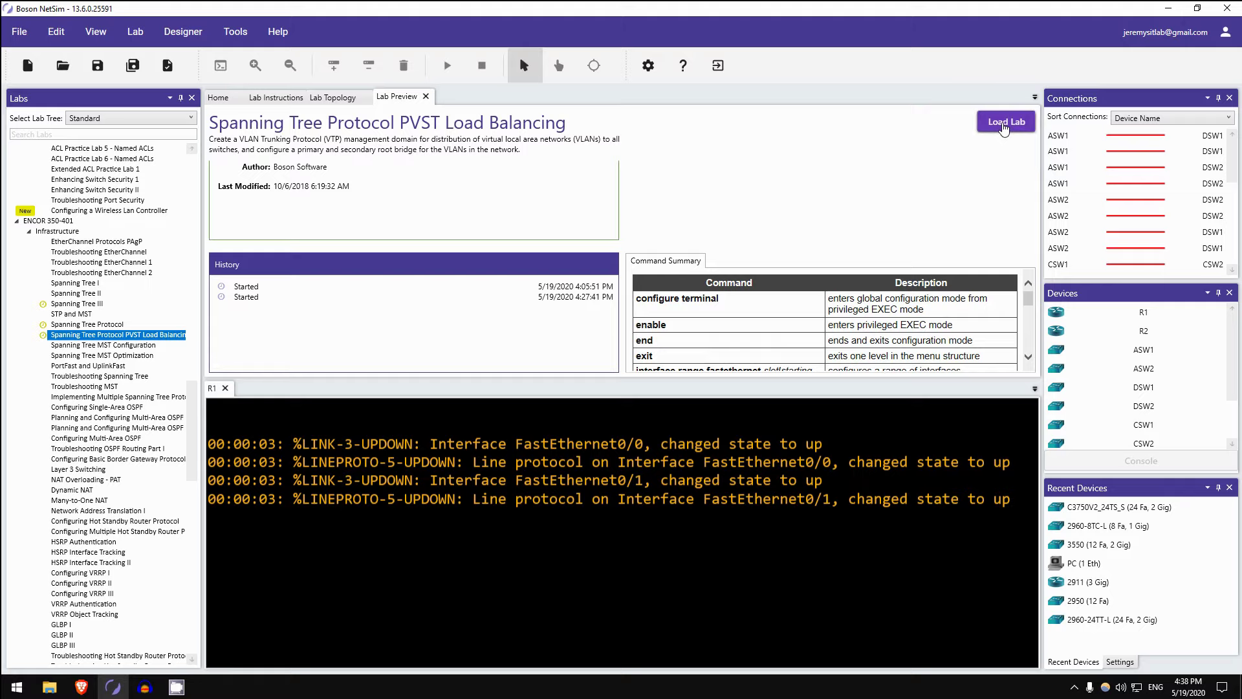
pyautogui.click(275, 98)
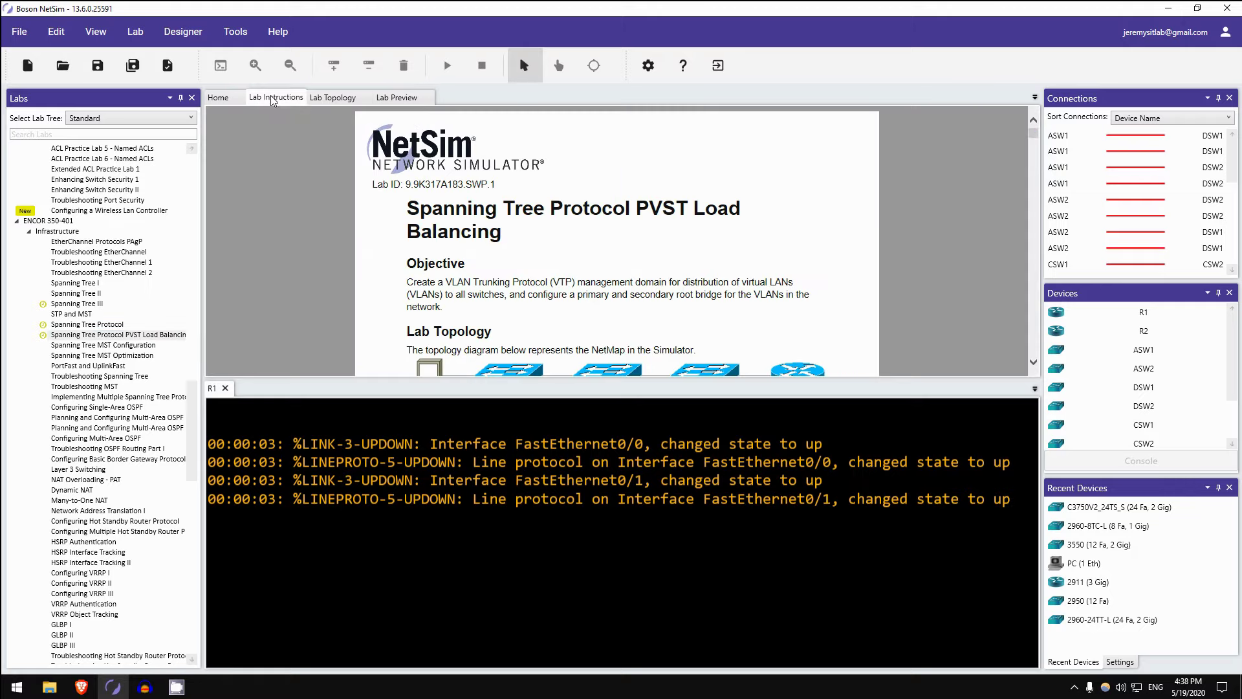
# Scroll the instructions past the command reference table to Task 1's dot1q trunk-link setup
pyautogui.scroll(-3, 420, 253)
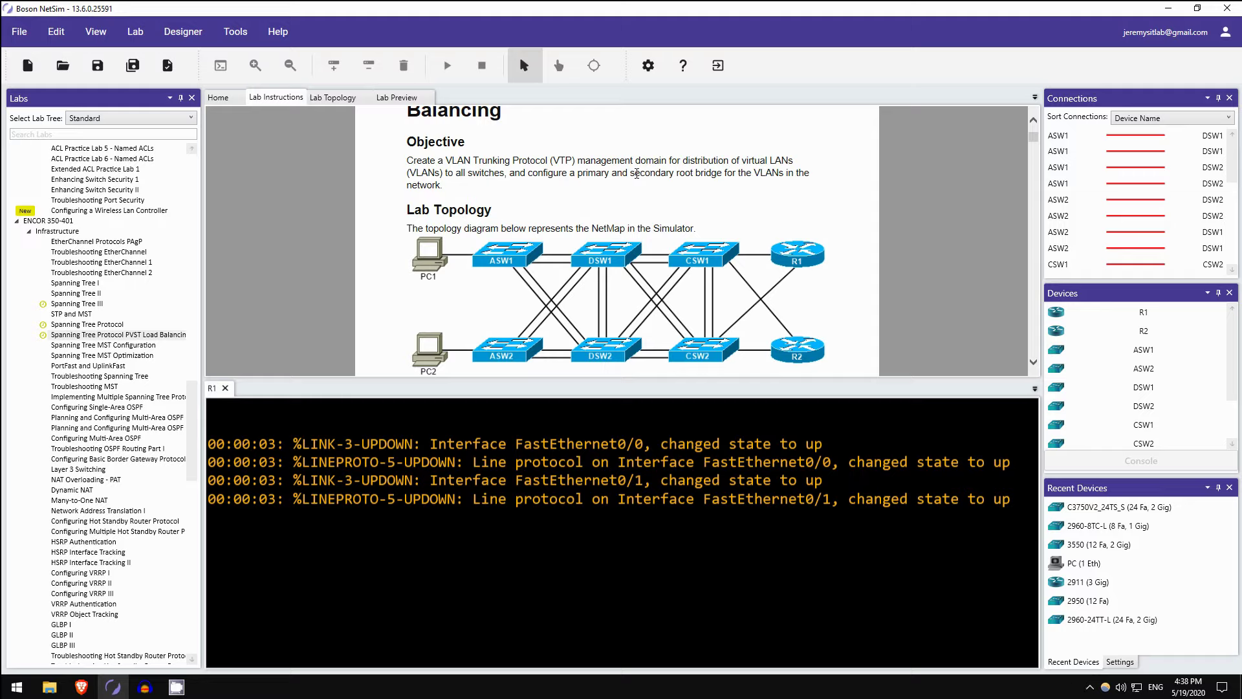
pyautogui.scroll(-1, 637, 196)
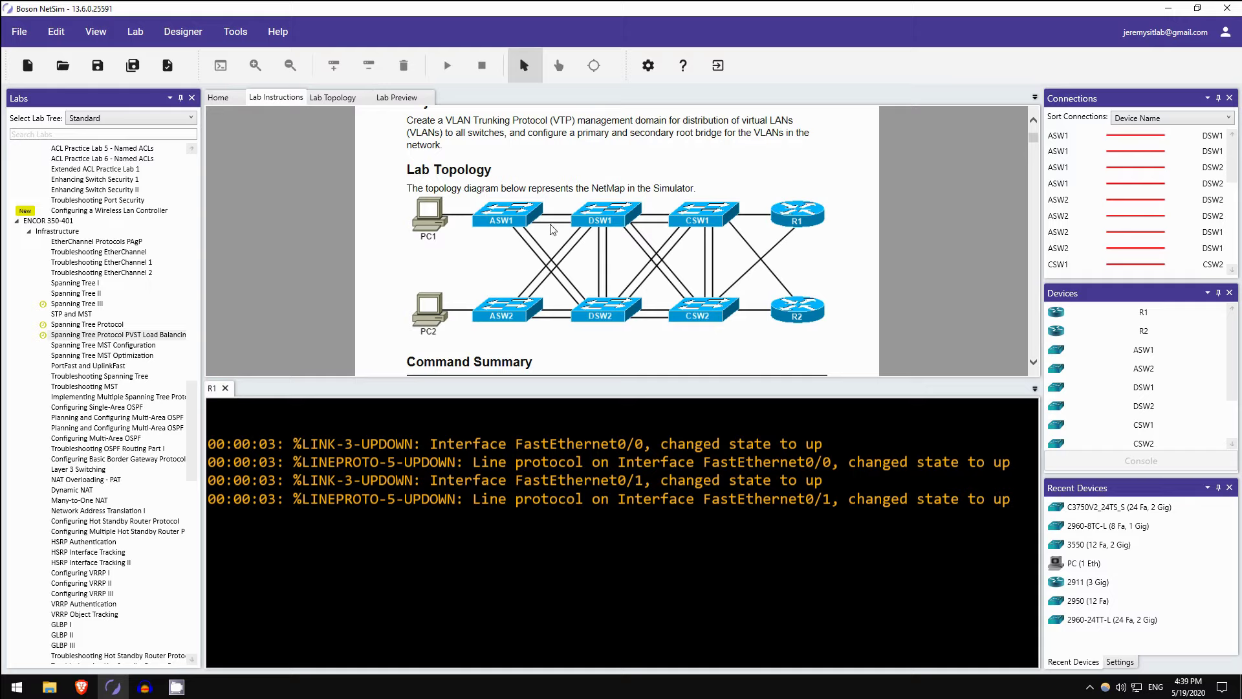
pyautogui.scroll(-5, 360, 239)
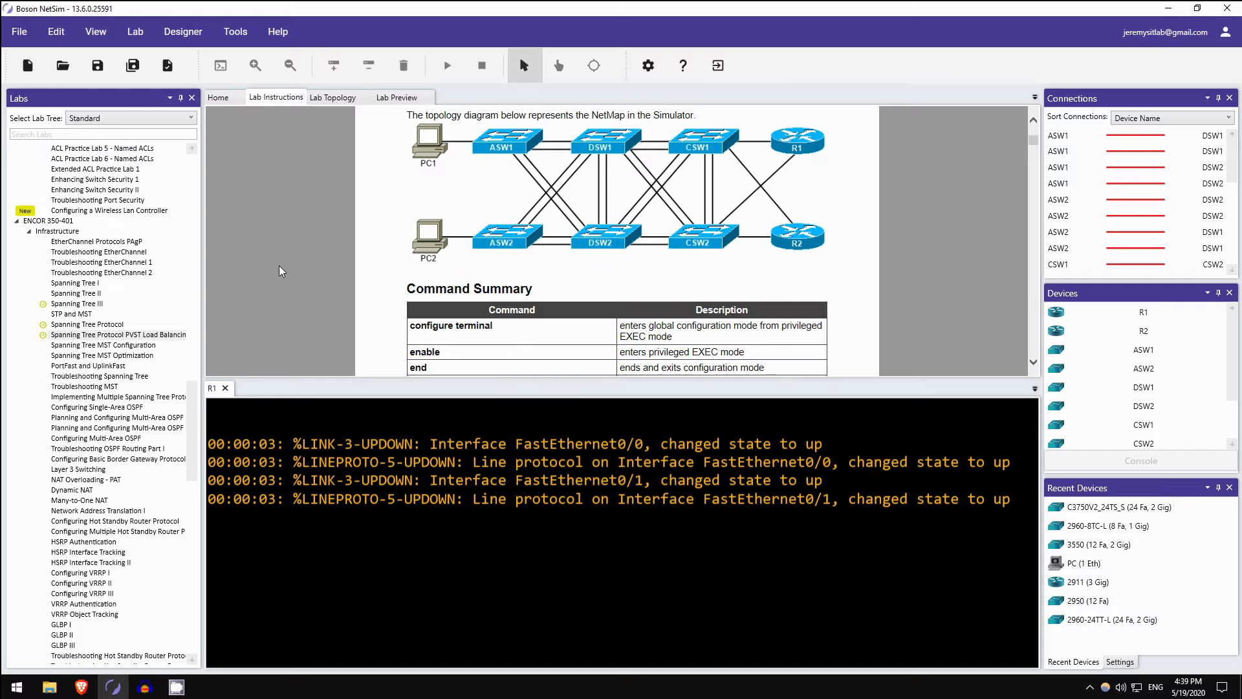
pyautogui.scroll(-3, 357, 245)
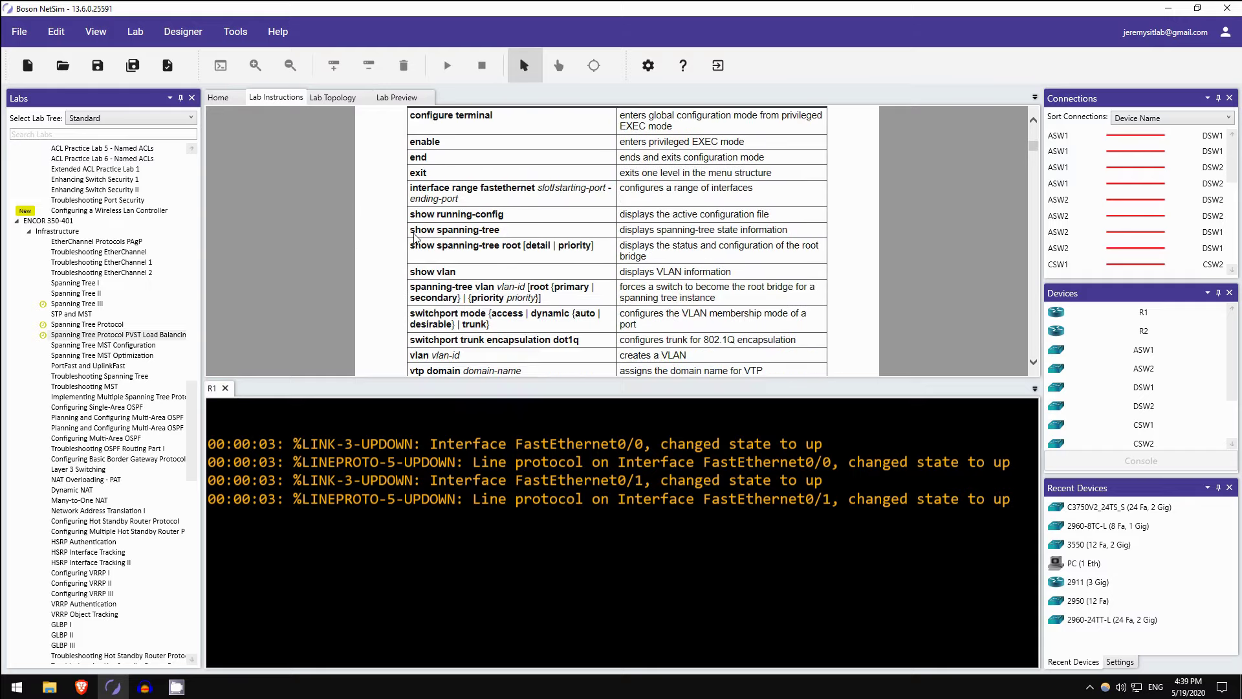
pyautogui.scroll(-1, 589, 278)
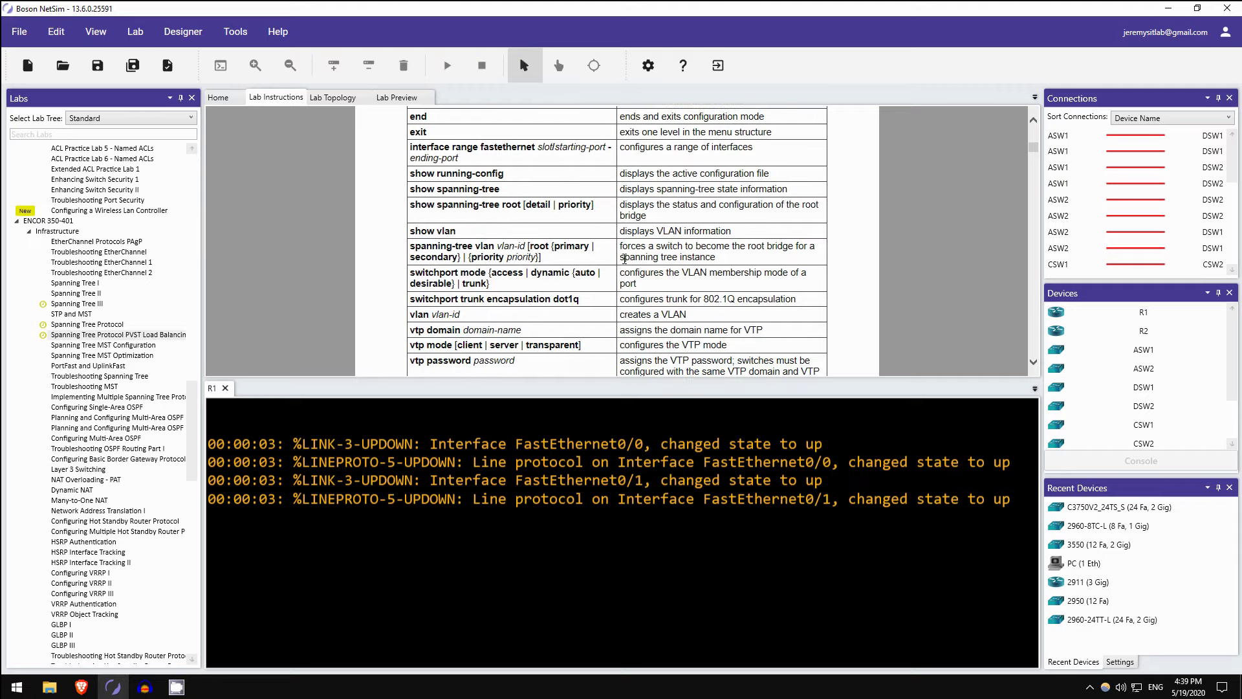
pyautogui.scroll(-1, 586, 327)
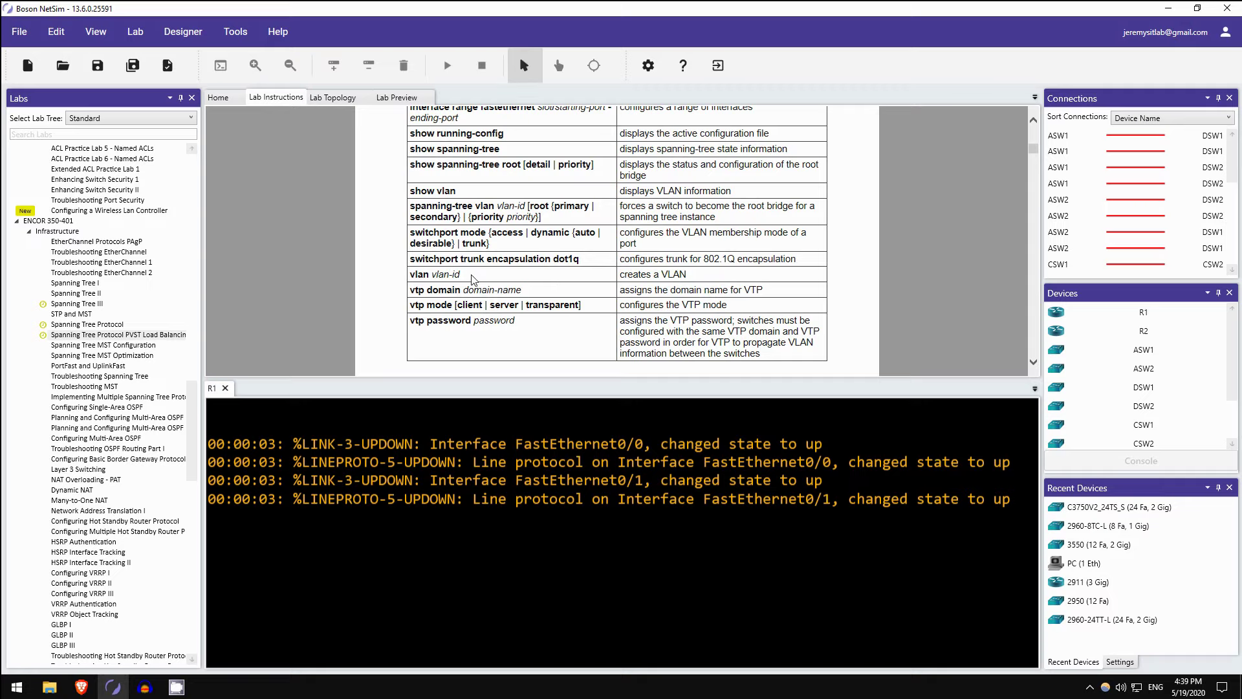
pyautogui.scroll(-1, 471, 281)
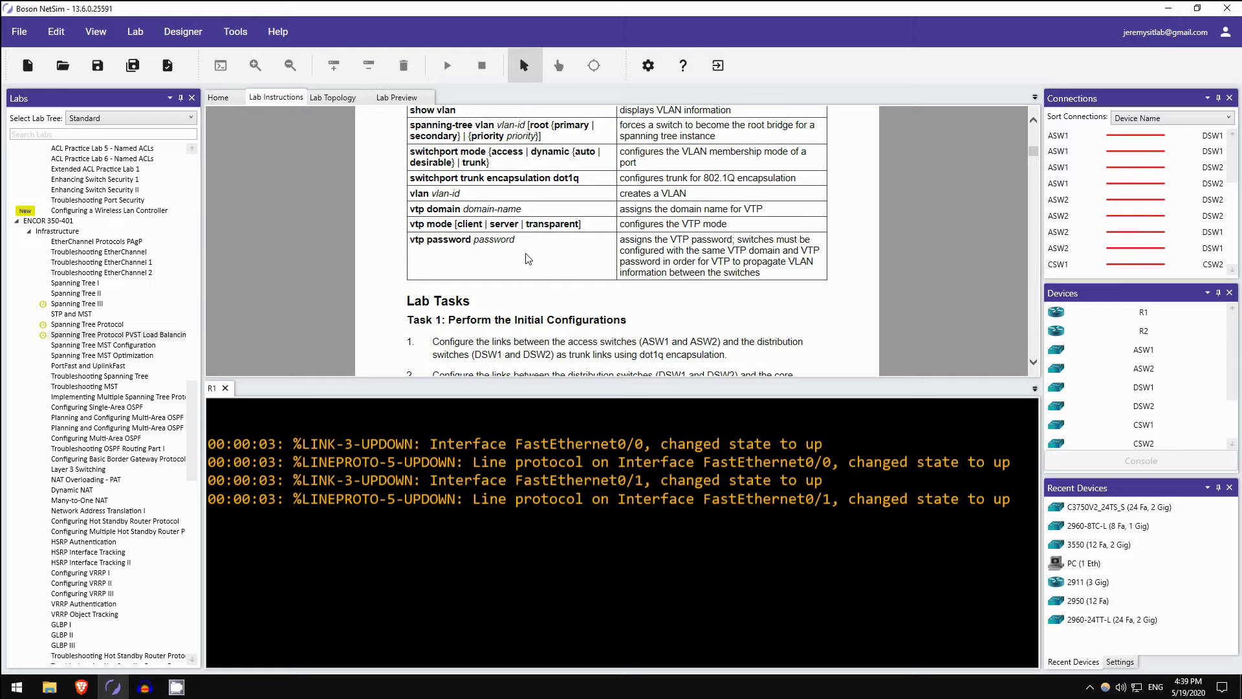
# Scroll through Task 1 to Task 2's root bridge planning for VLANs 1–3 and 4–6
pyautogui.scroll(-4, 504, 252)
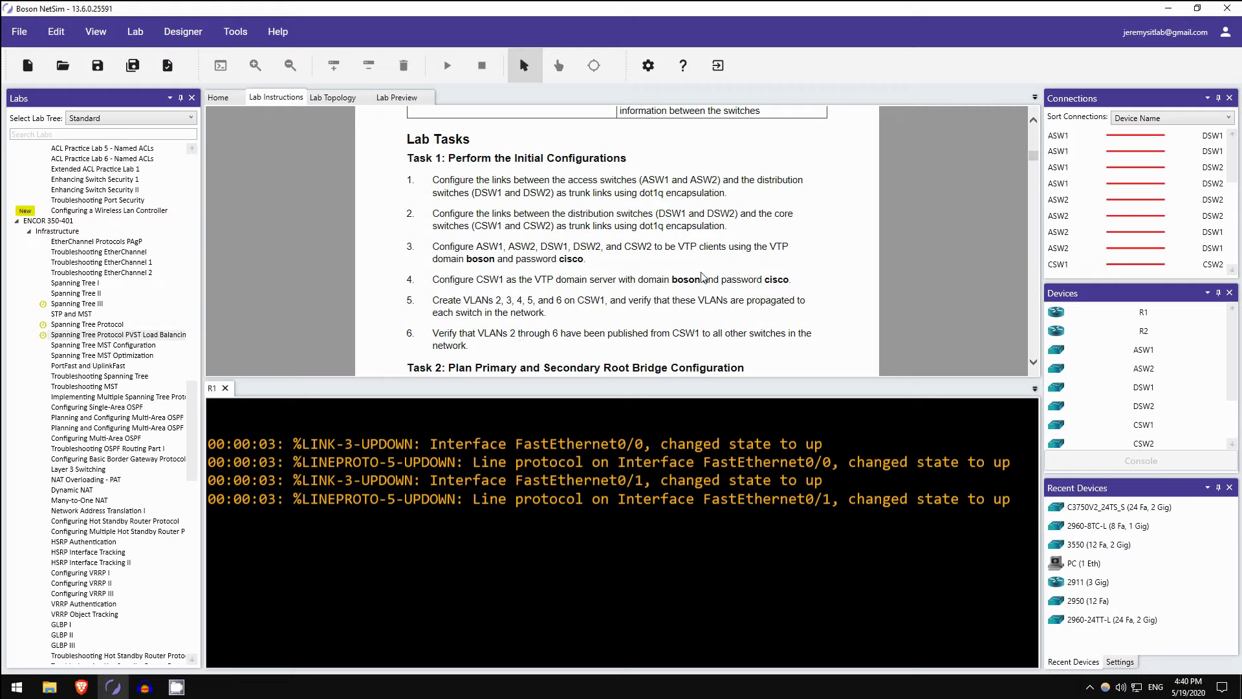
pyautogui.scroll(-3, 708, 275)
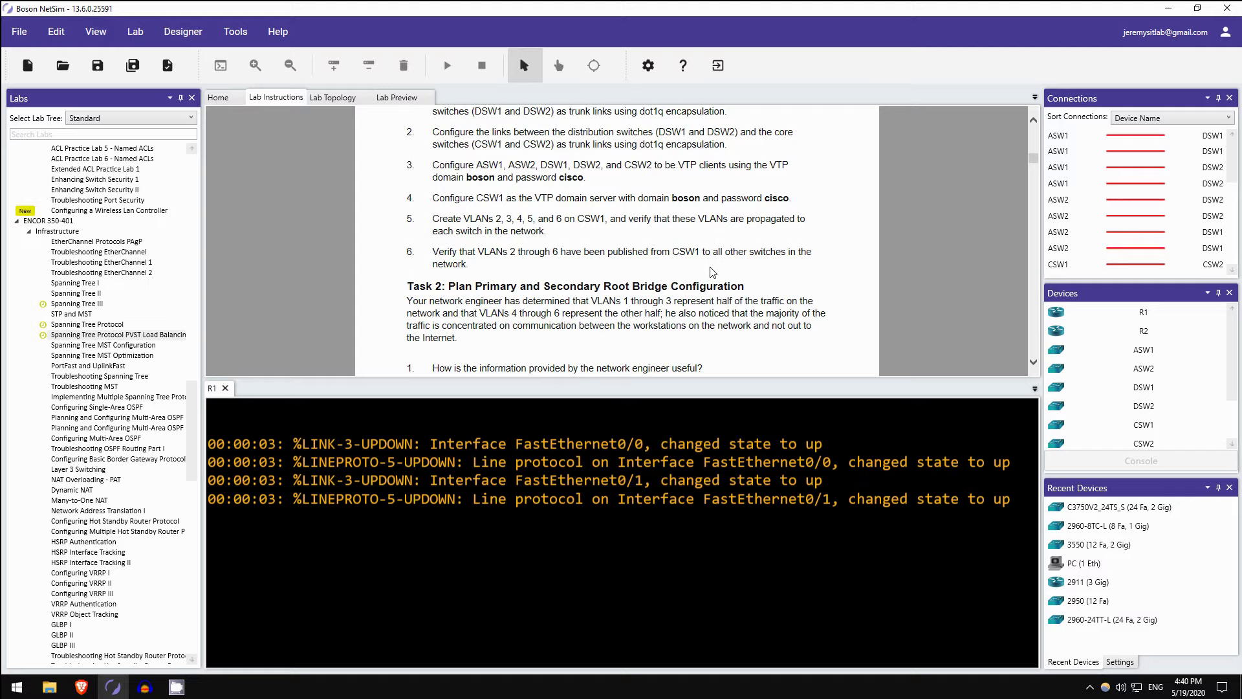
pyautogui.scroll(-2, 715, 270)
pyautogui.scroll(-3, 666, 285)
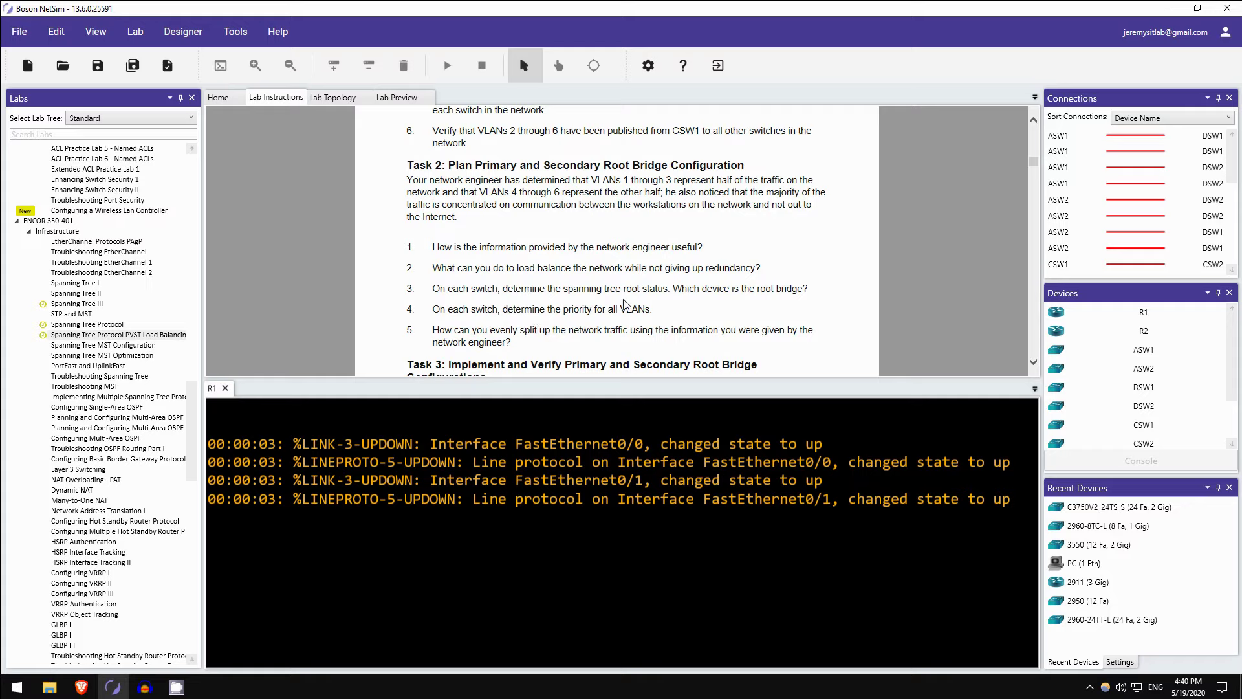
pyautogui.scroll(-2, 521, 293)
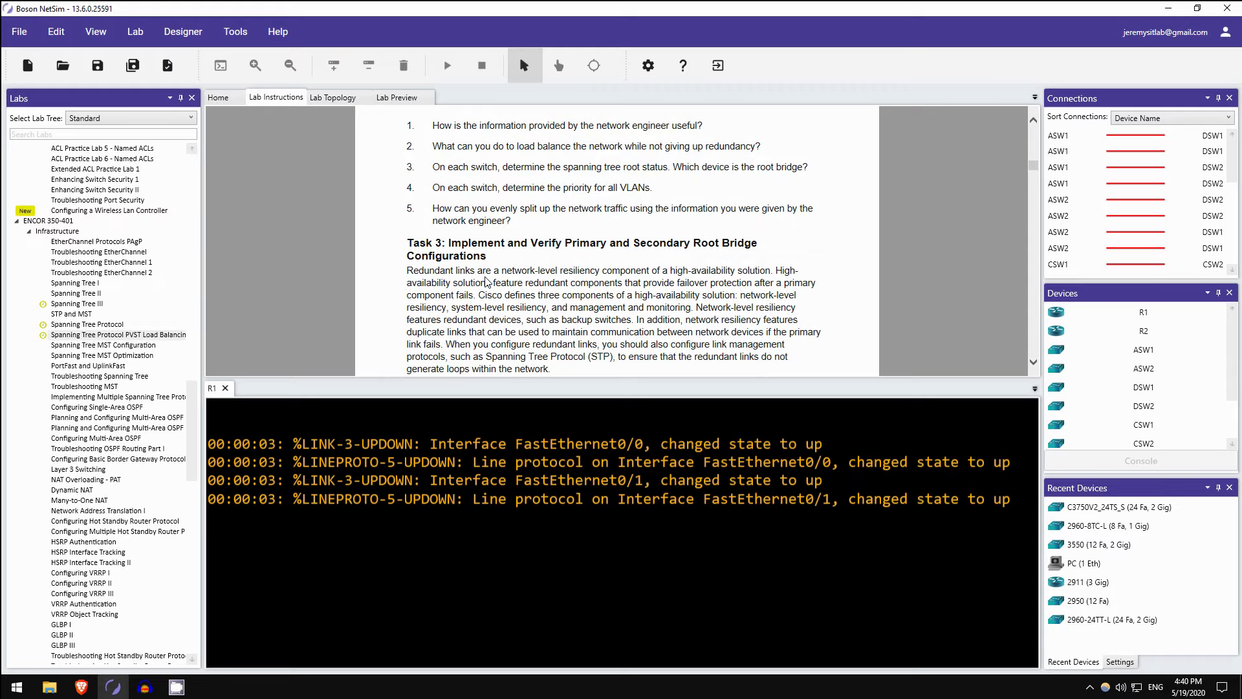
pyautogui.scroll(1, 474, 240)
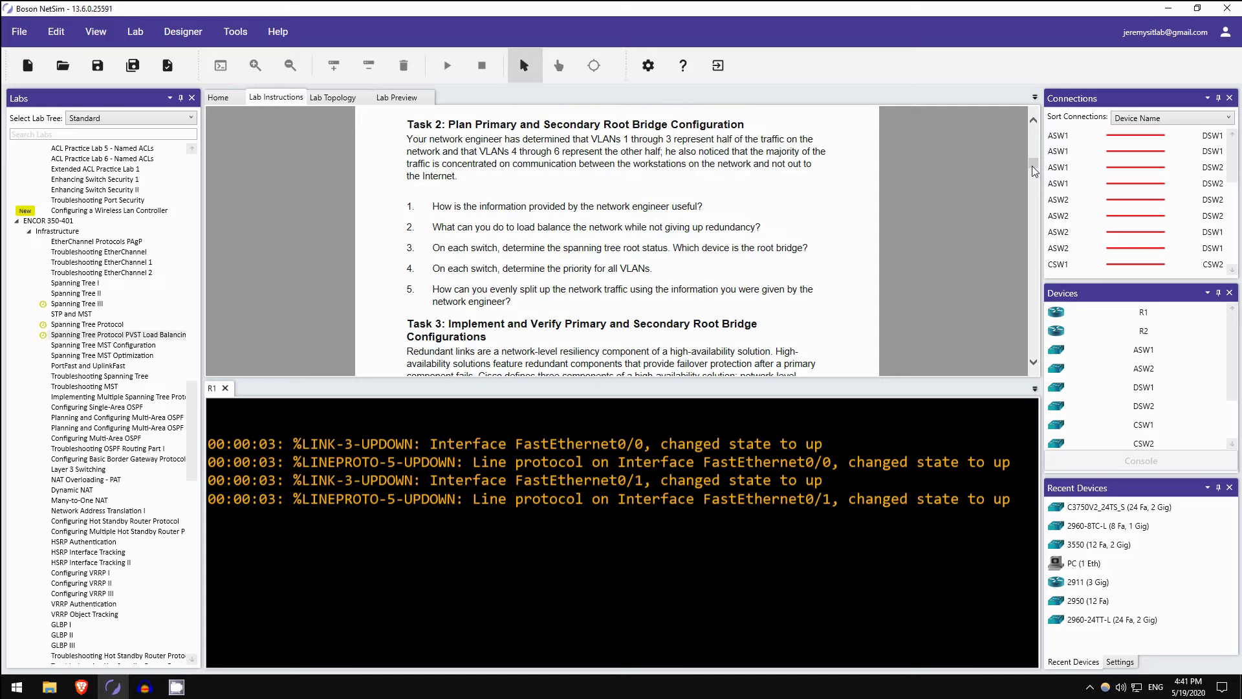
# Preview the sample solutions, then return to Task 3: DSW1 root for VLANs 1–3, DSW2 for 4–6
pyautogui.scroll(-1, 1033, 168)
pyautogui.moveTo(1033, 168); pyautogui.dragTo(1018, 229)
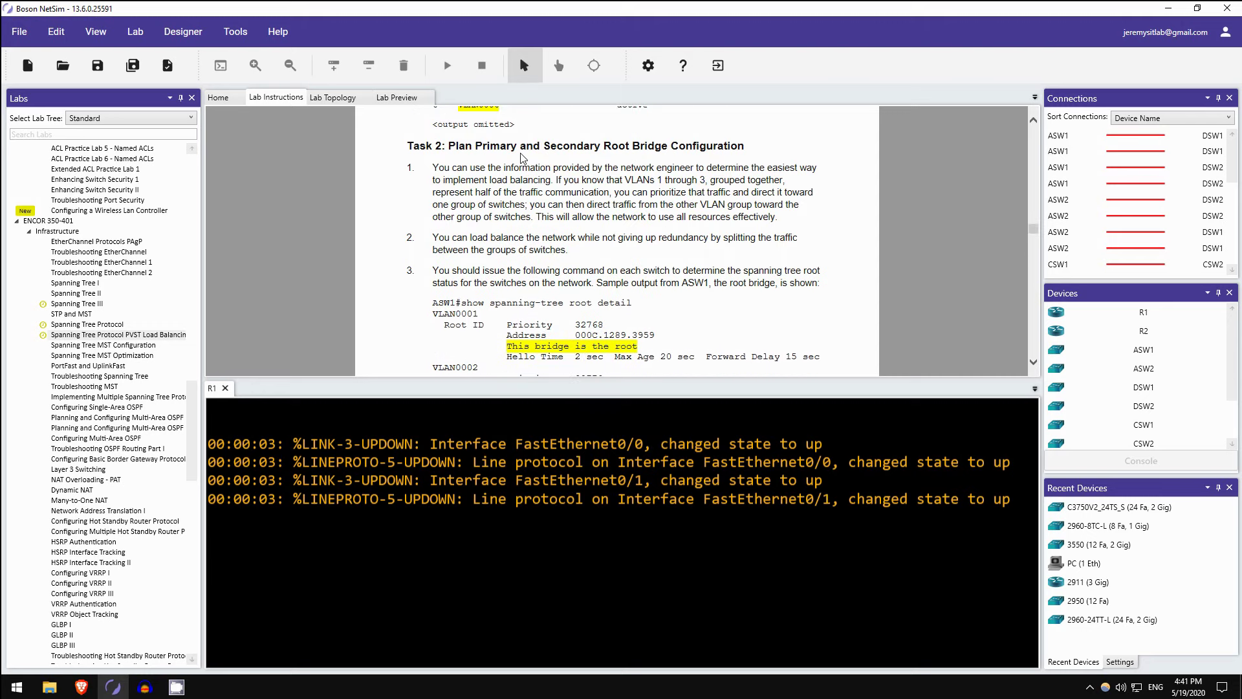
pyautogui.scroll(-3, 541, 162)
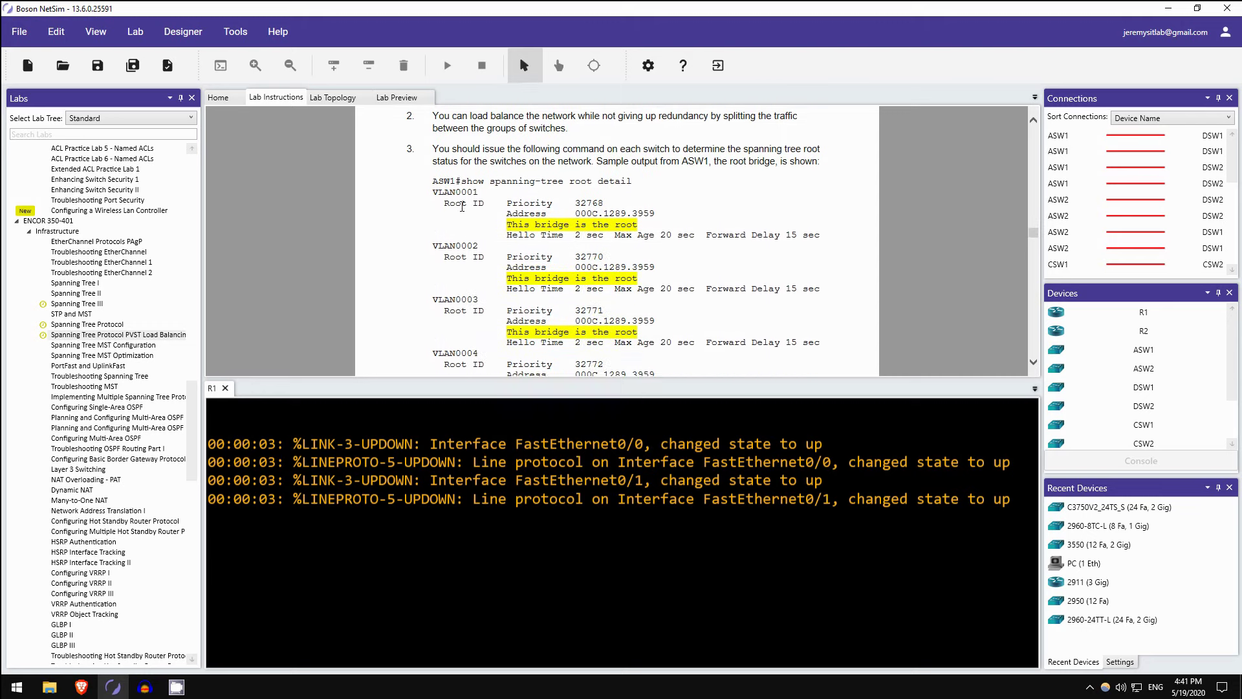
pyautogui.scroll(-4, 462, 206)
pyautogui.scroll(-4, 1033, 242)
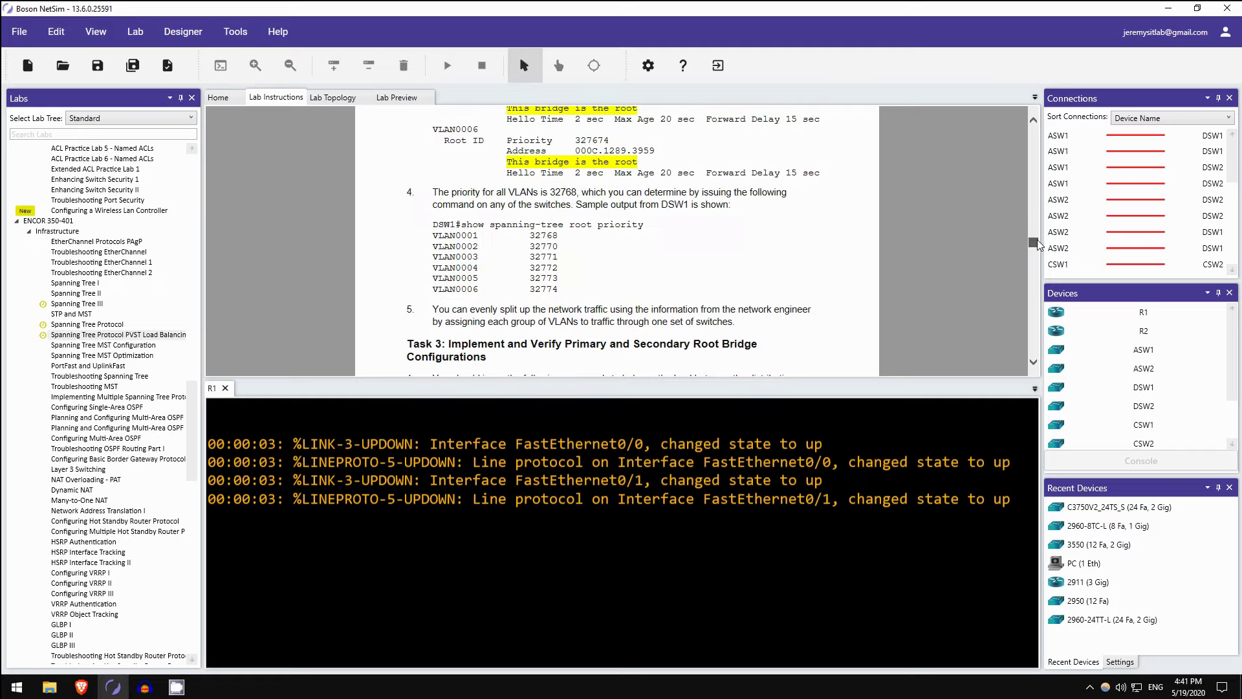
pyautogui.moveTo(1036, 242); pyautogui.dragTo(1020, 162)
pyautogui.scroll(1, 564, 154)
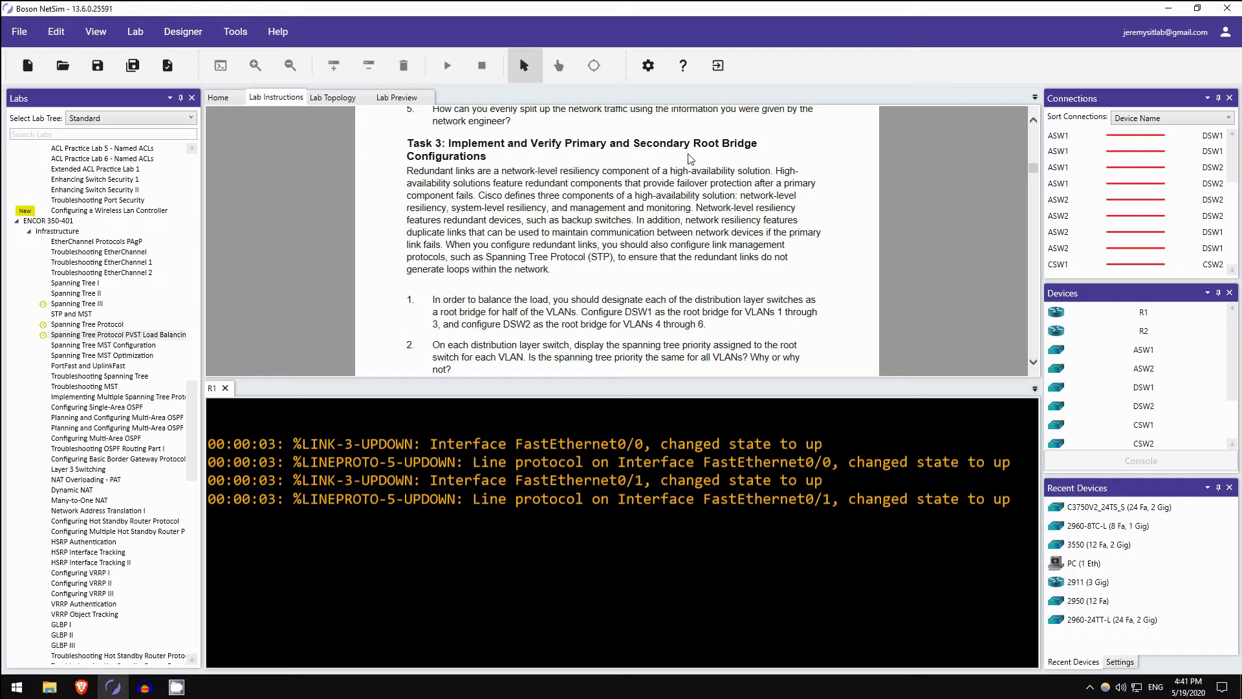
# Scroll to Task 4's empty table for each switch's bridge ID, root bridge, root port and cost
pyautogui.scroll(-5, 691, 158)
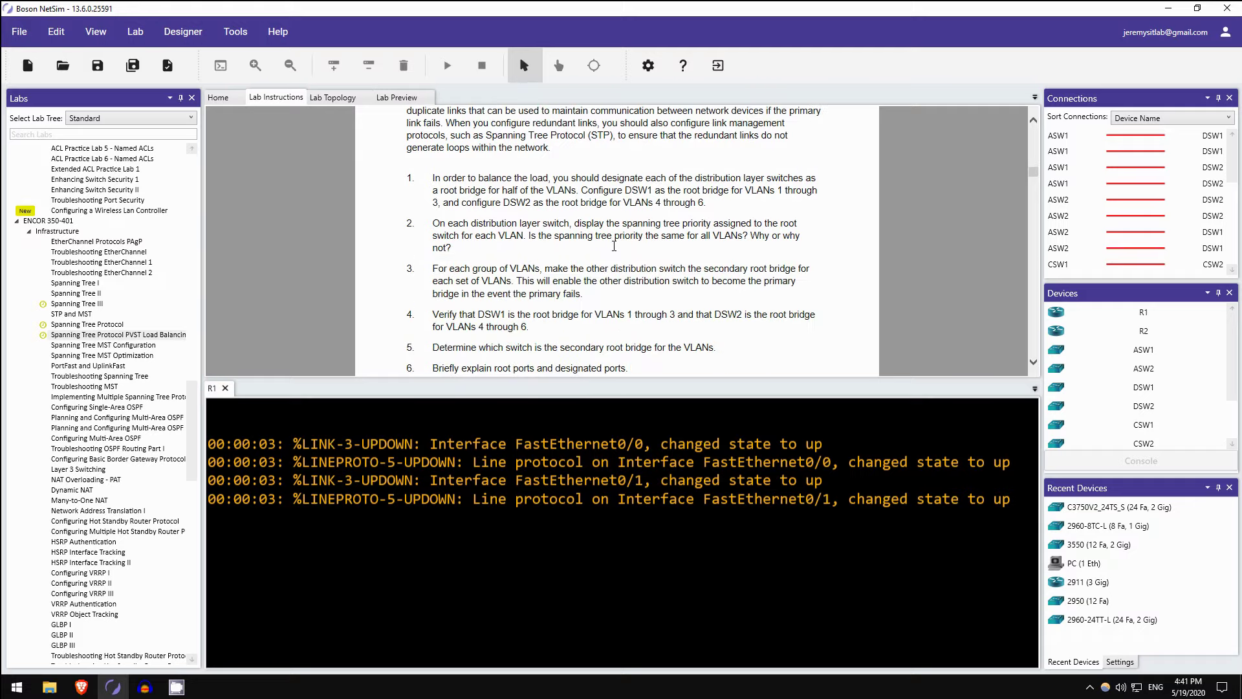
pyautogui.scroll(-3, 583, 167)
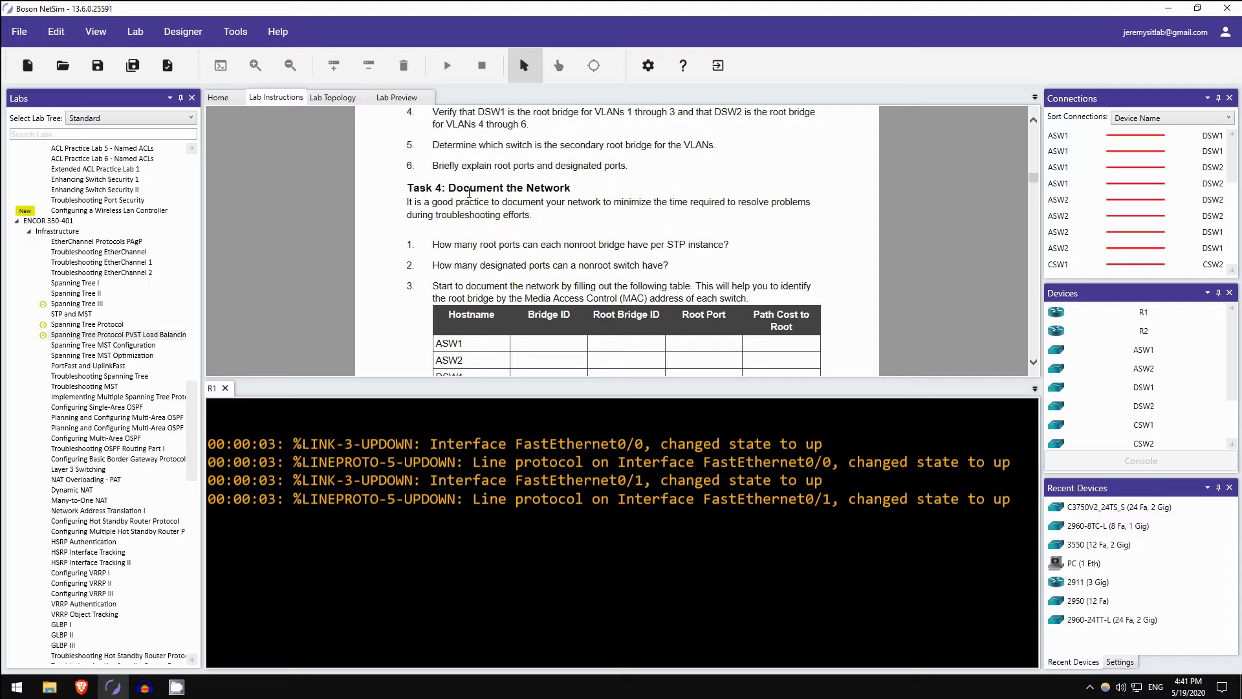
pyautogui.scroll(-1, 557, 184)
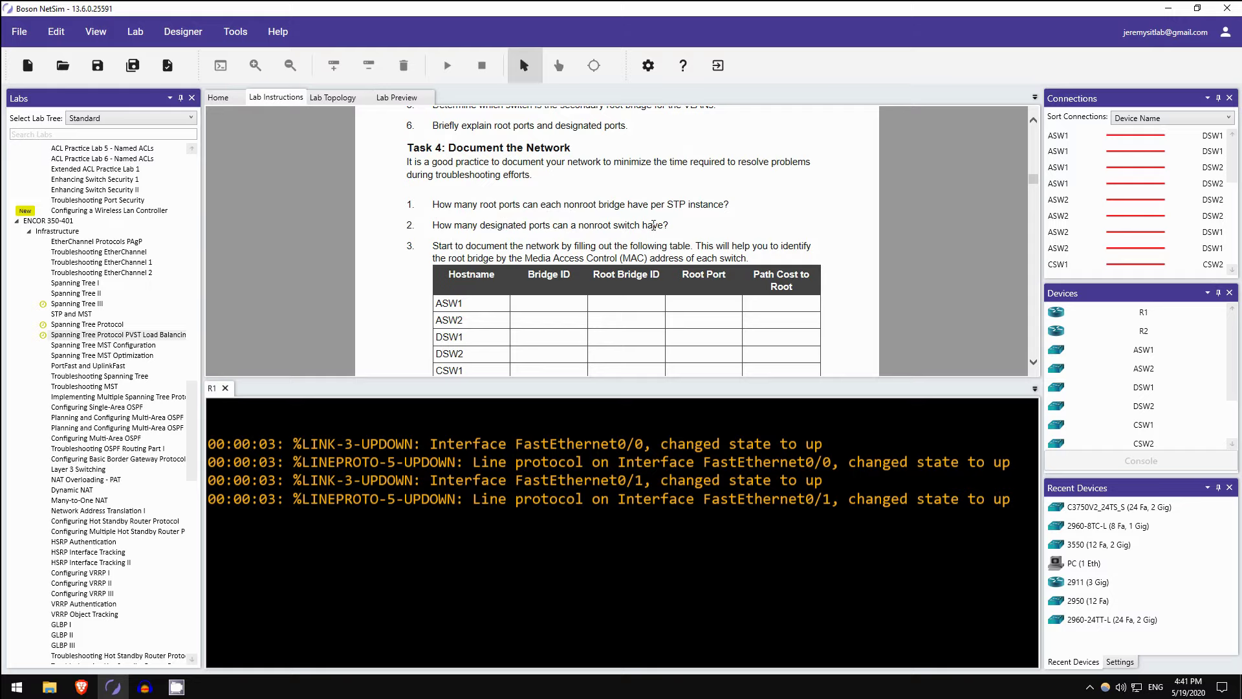
pyautogui.scroll(-2, 653, 224)
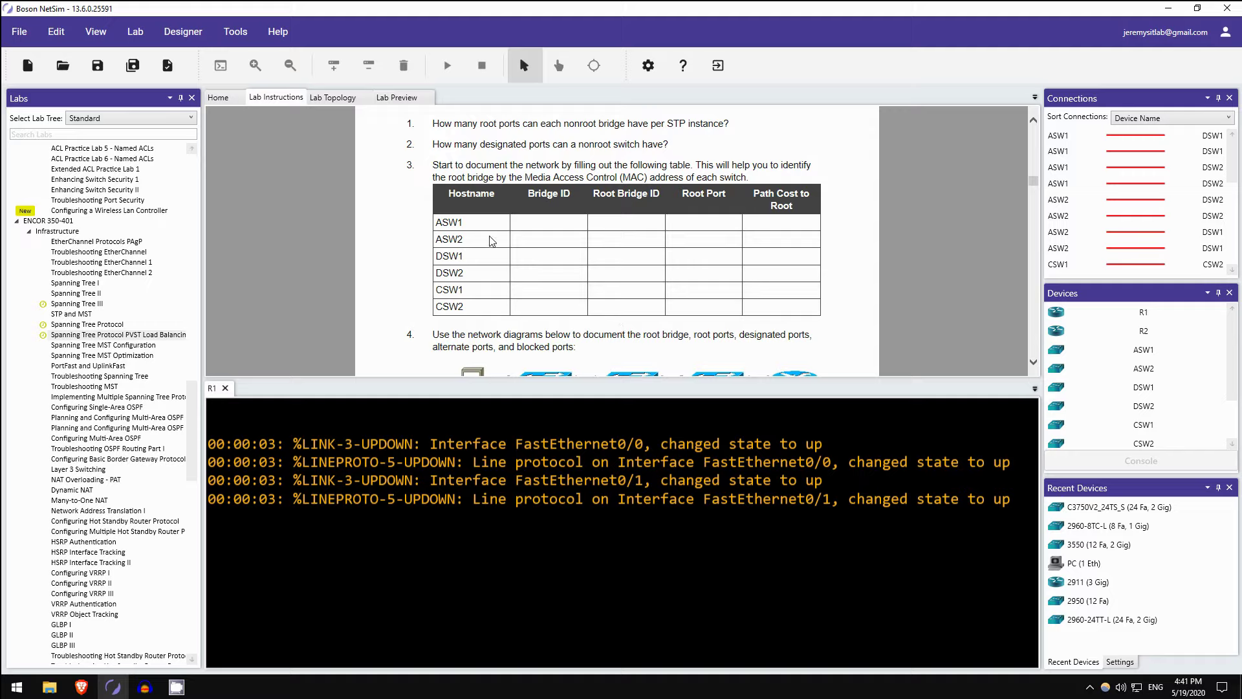
# Scroll past both STP group diagrams and question 5 to the Lab Solutions' ASW1 trunk commands
pyautogui.scroll(-5, 452, 258)
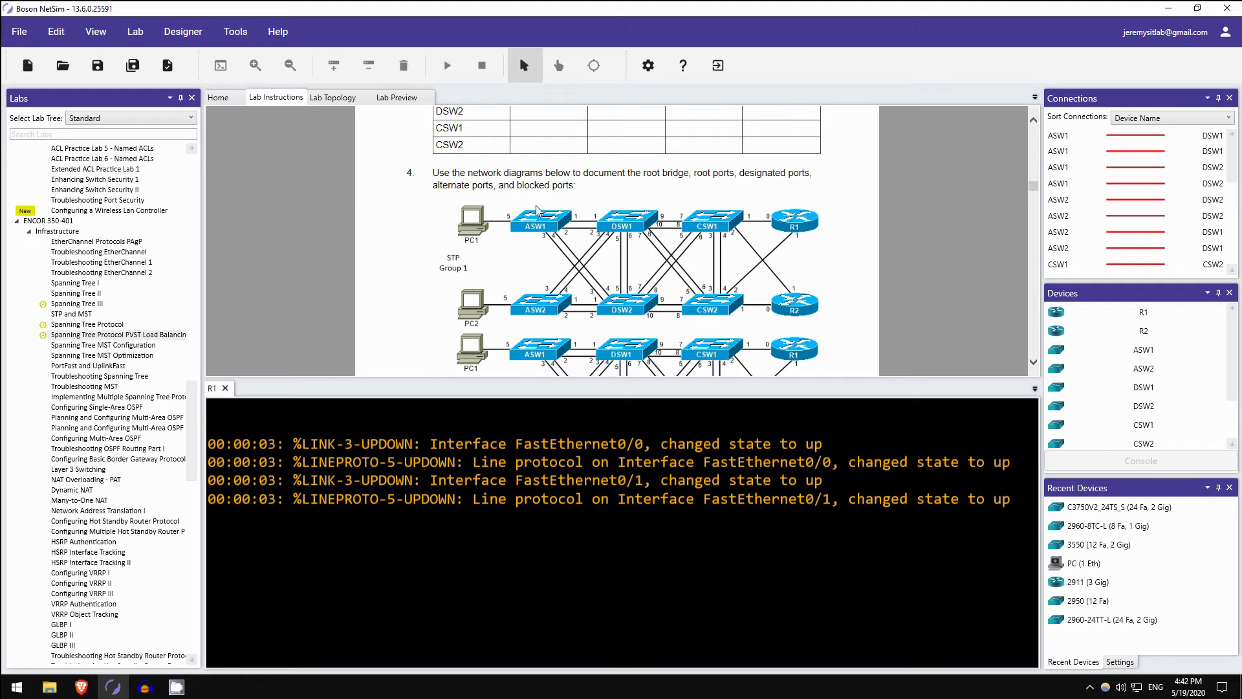
pyautogui.scroll(-3, 499, 191)
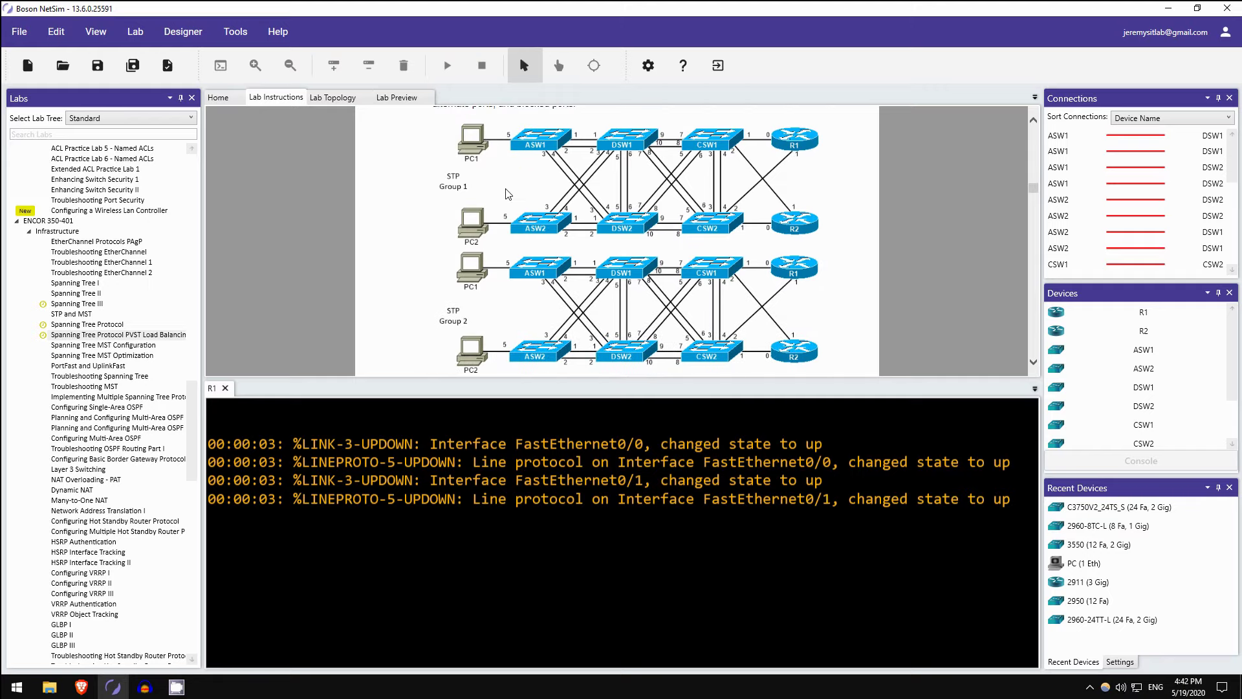
pyautogui.scroll(-4, 507, 194)
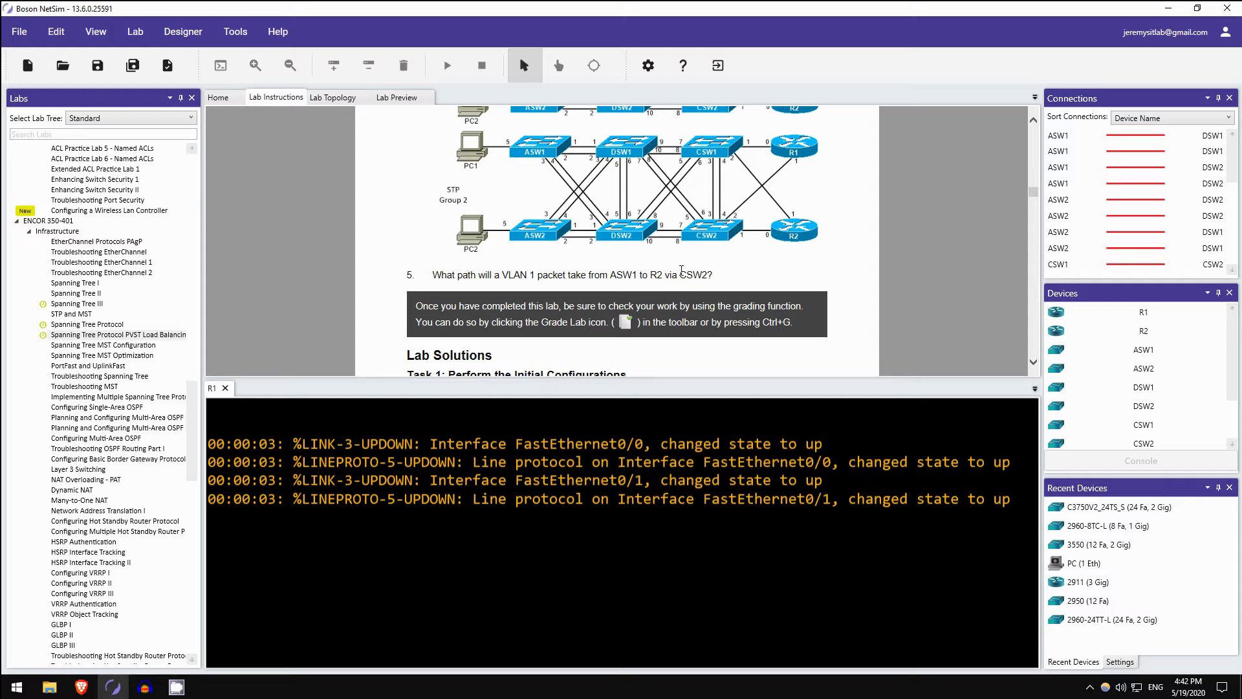
pyautogui.scroll(1, 684, 279)
pyautogui.scroll(4, 684, 280)
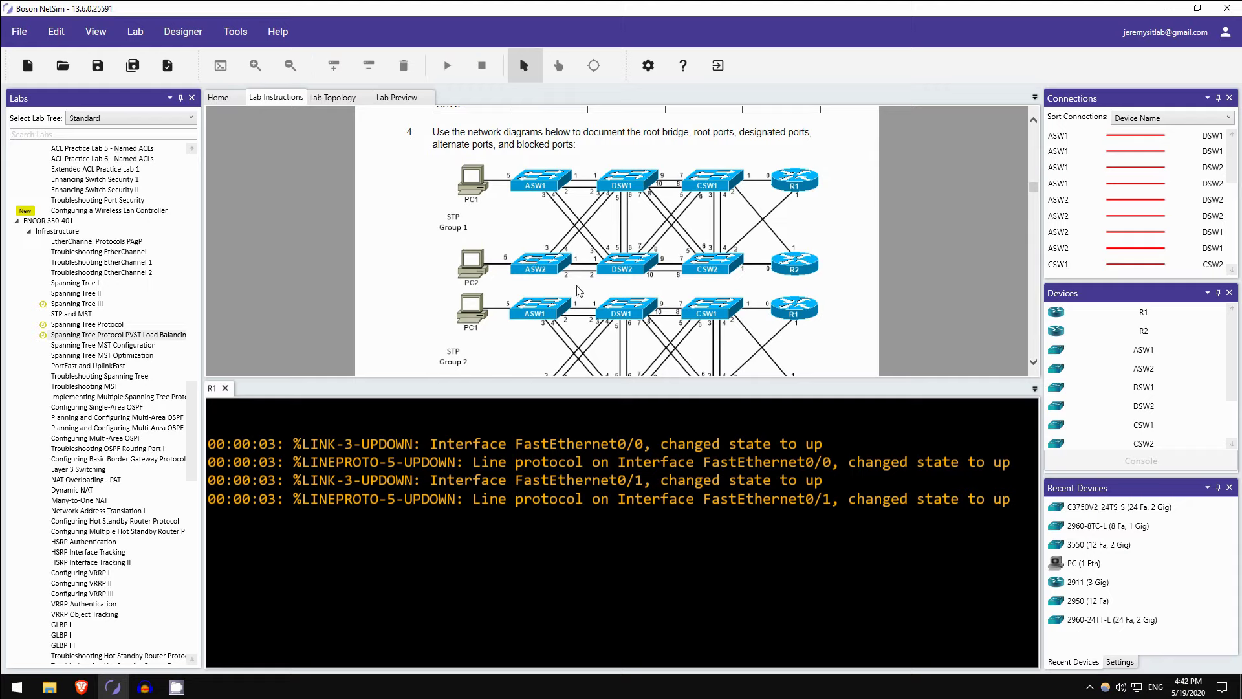
pyautogui.scroll(-4, 536, 260)
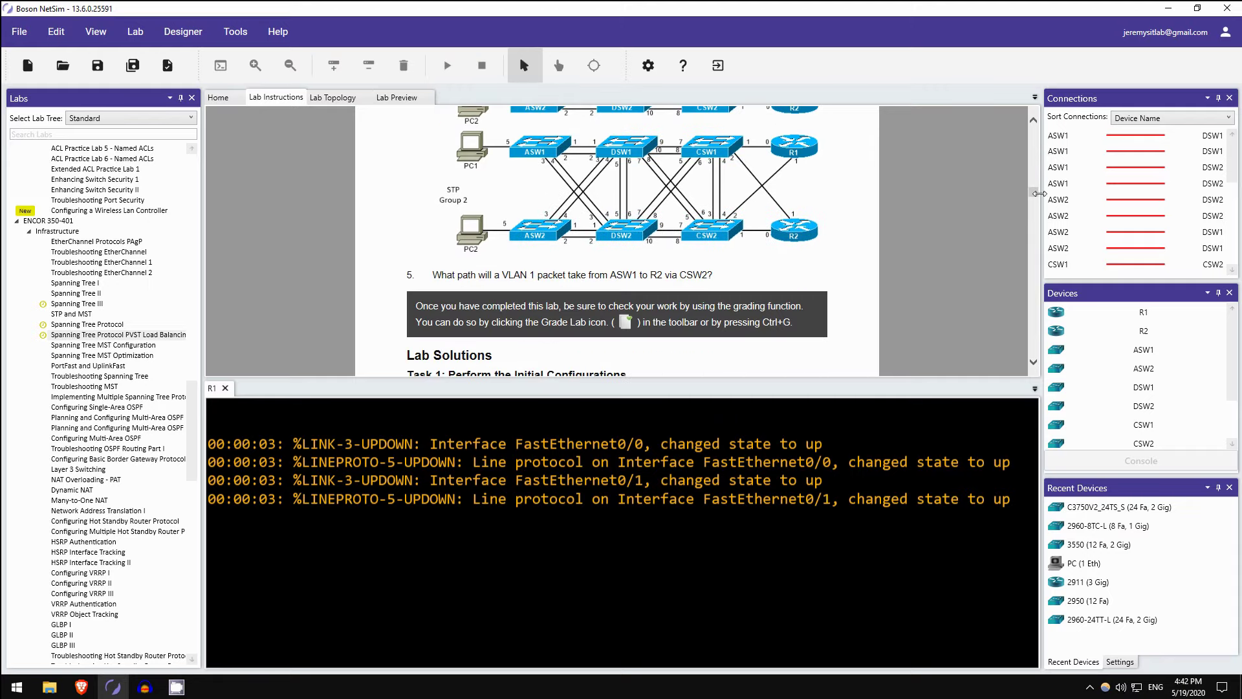
pyautogui.scroll(-2, 874, 211)
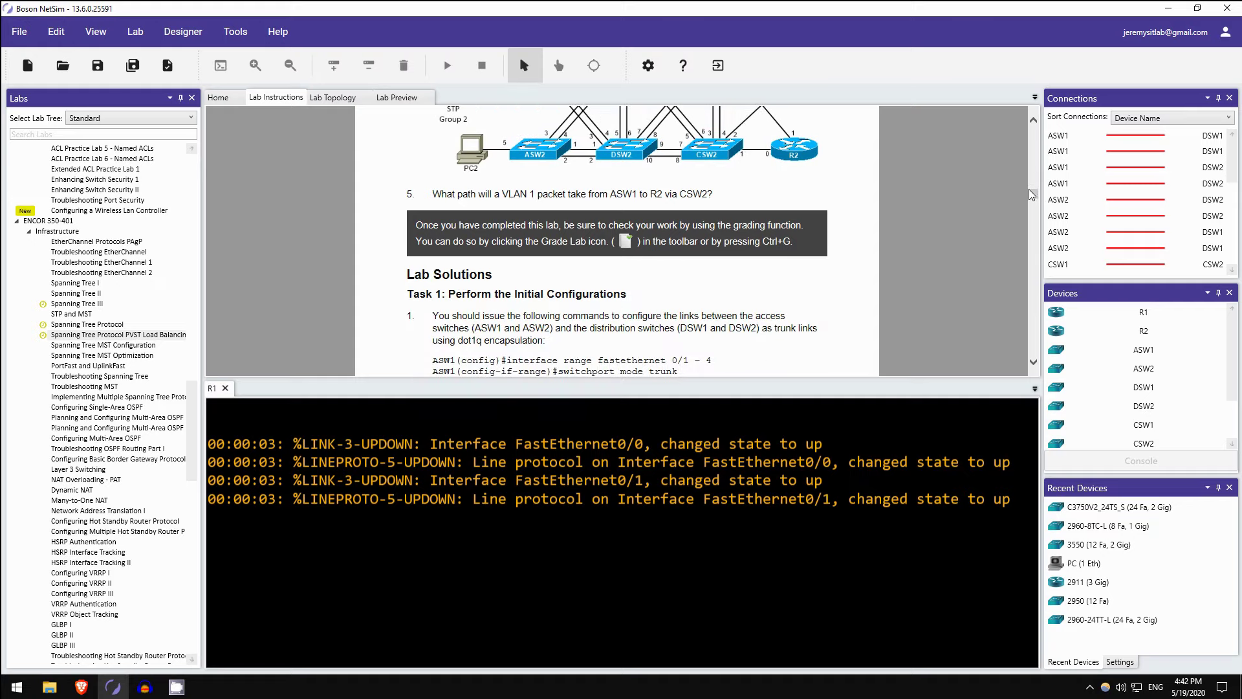
# Scroll the solutions to the STP group diagrams and question 5's VLAN 1 path via DSW1 and CSW2
pyautogui.moveTo(1030, 192); pyautogui.dragTo(996, 311)
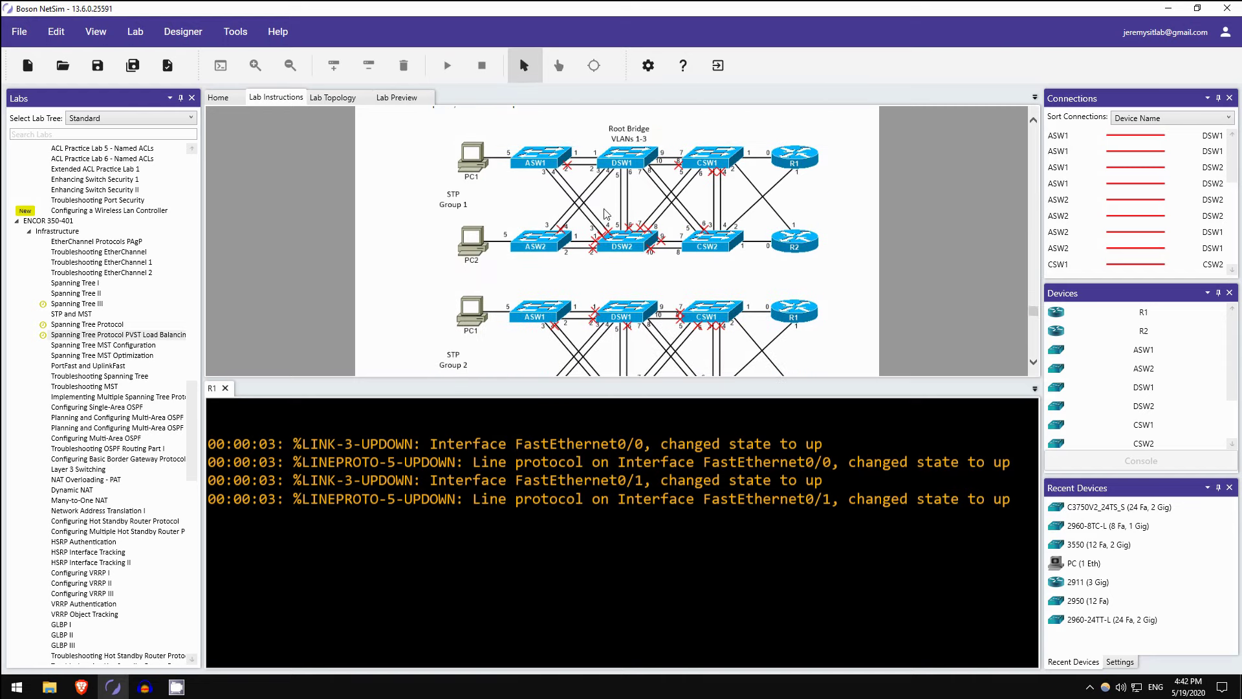
pyautogui.scroll(-3, 699, 233)
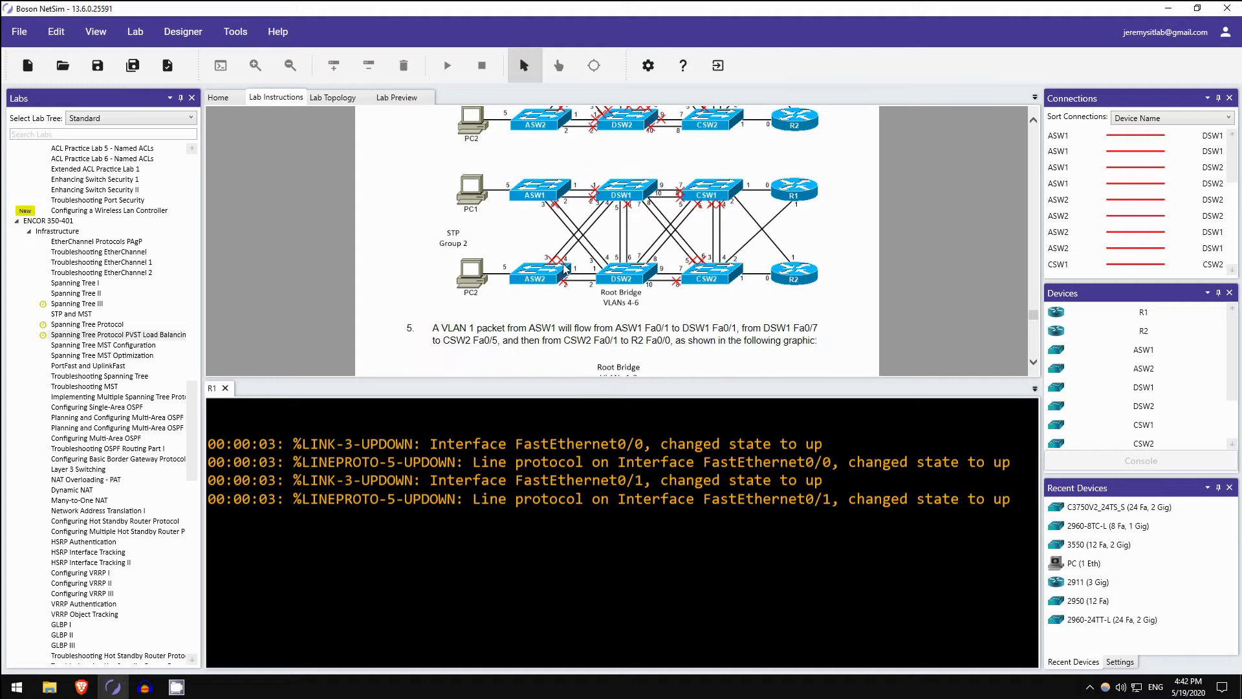
pyautogui.scroll(10, 685, 244)
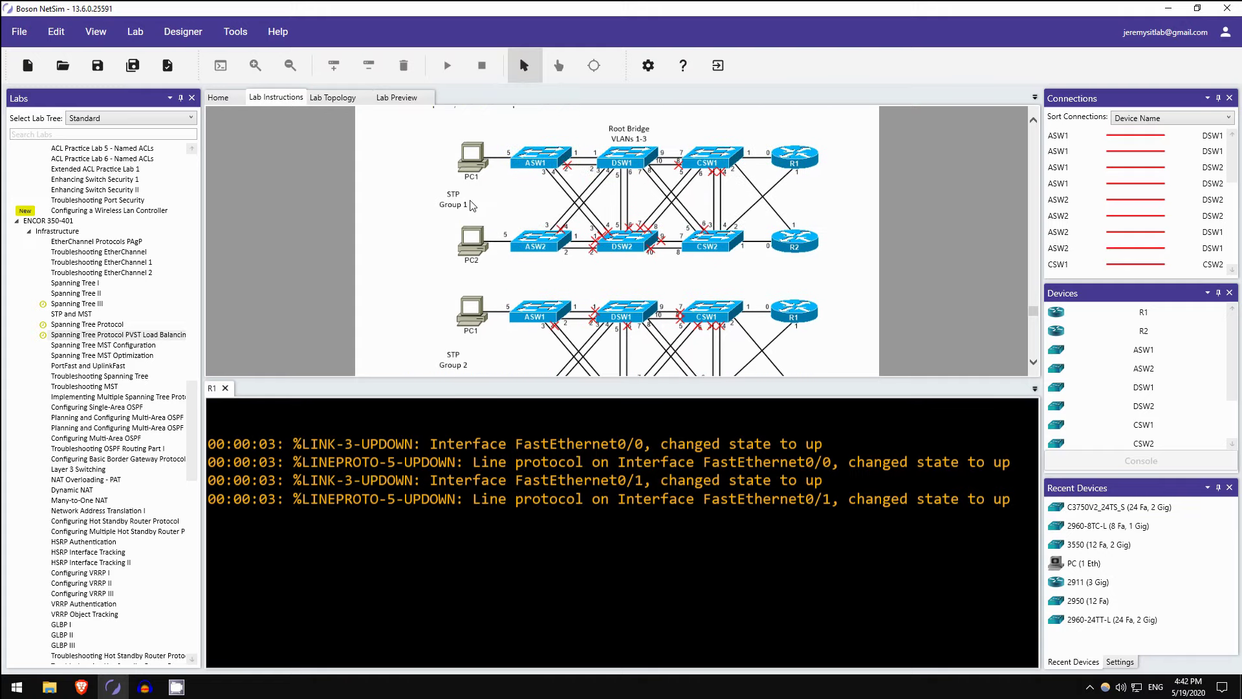
pyautogui.scroll(-3, 883, 209)
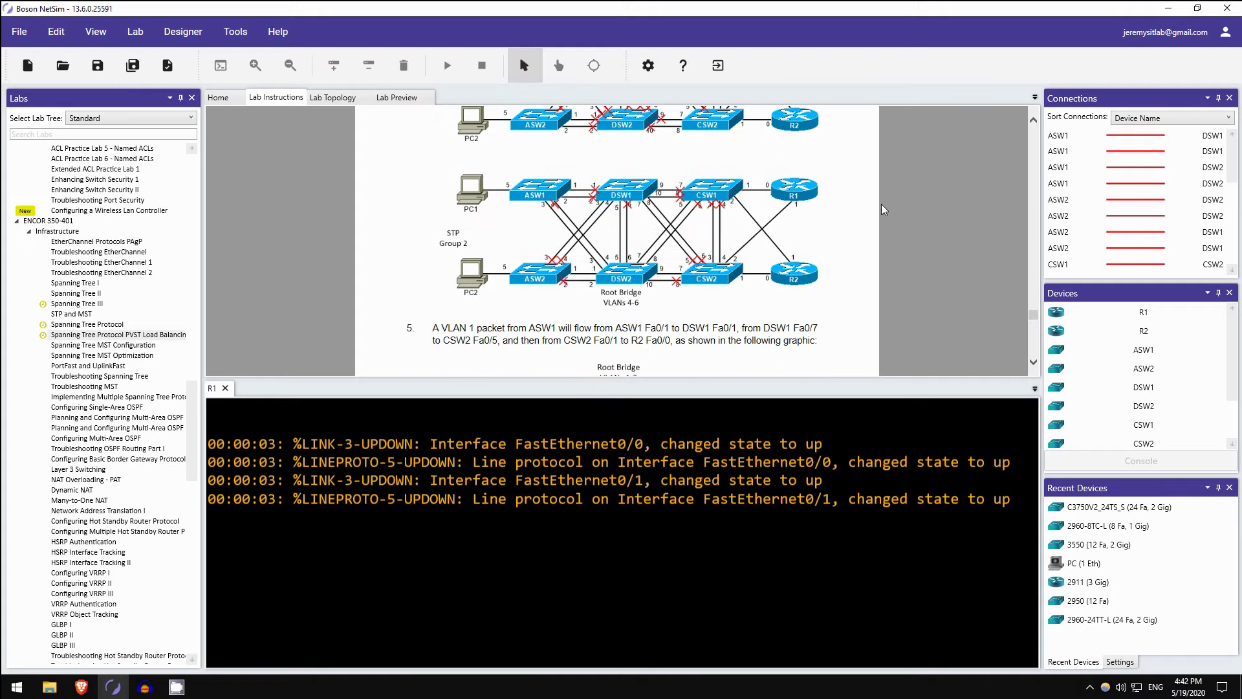